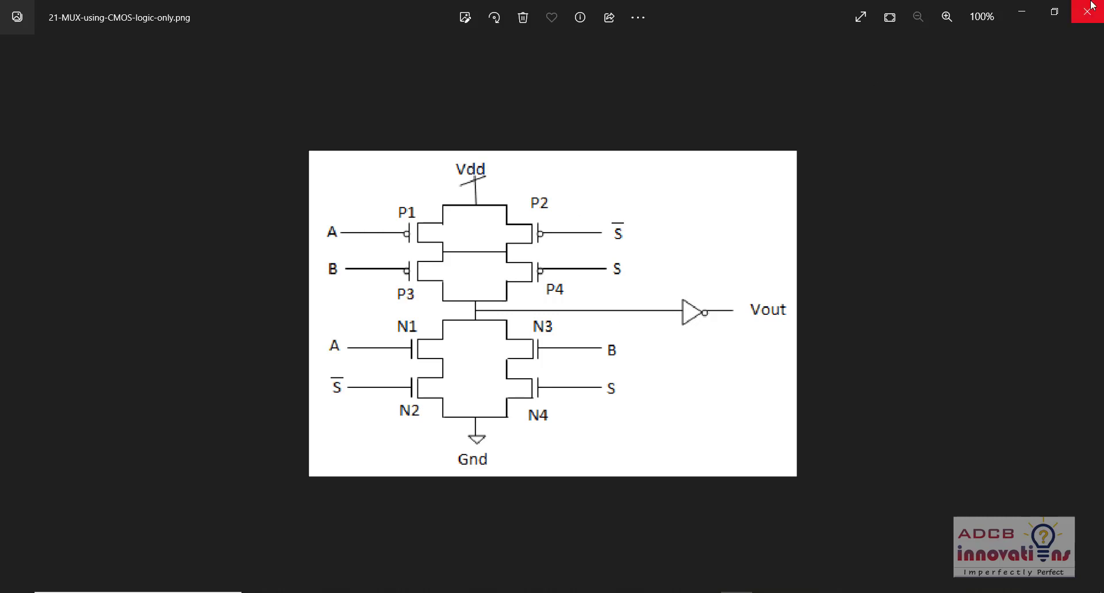
Minimize the reference photo and delete the mux41 cell from the Mux library.
click(1026, 8)
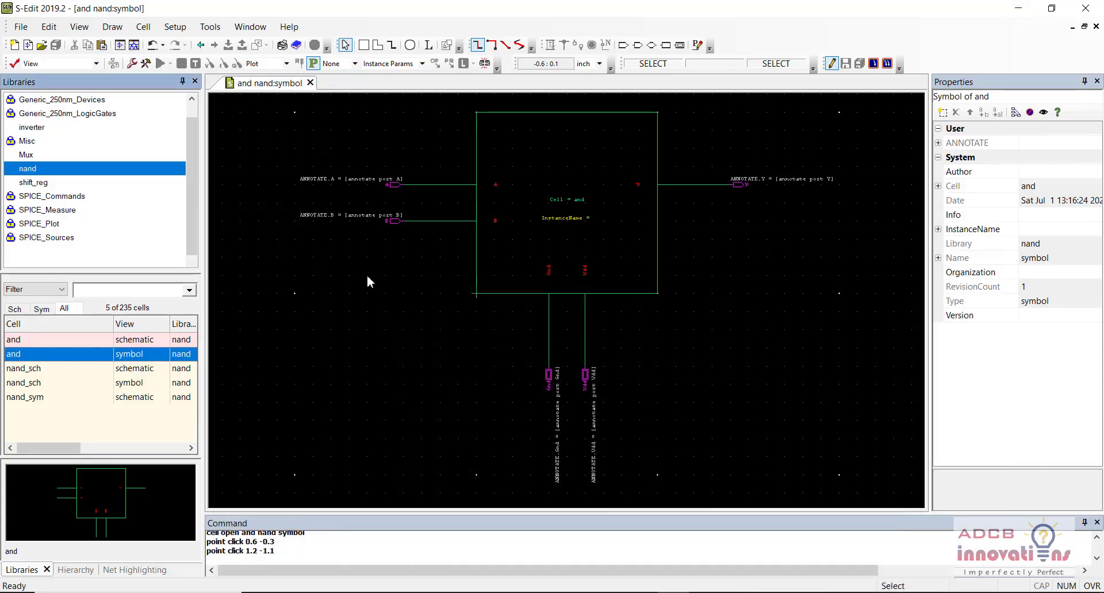
click(31, 156)
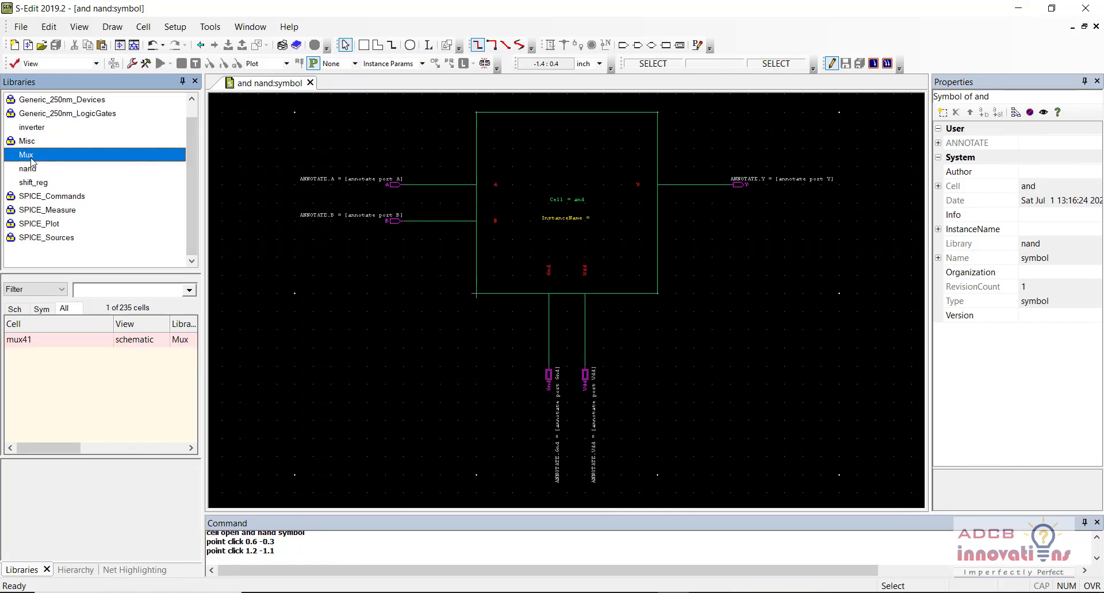
click(86, 344)
right_click(86, 344)
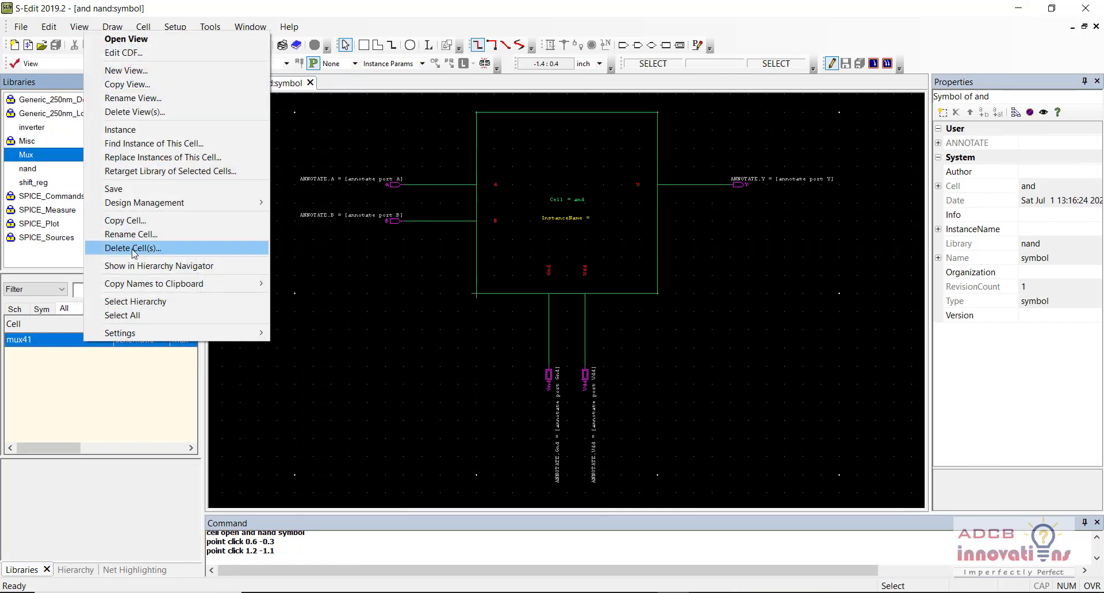
click(133, 248)
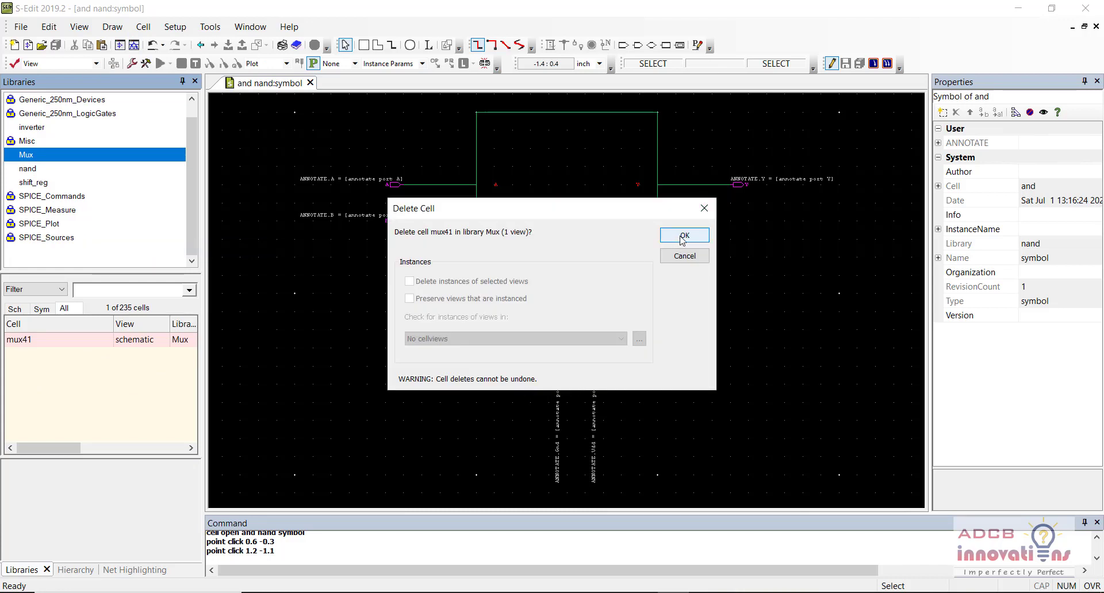
click(683, 238)
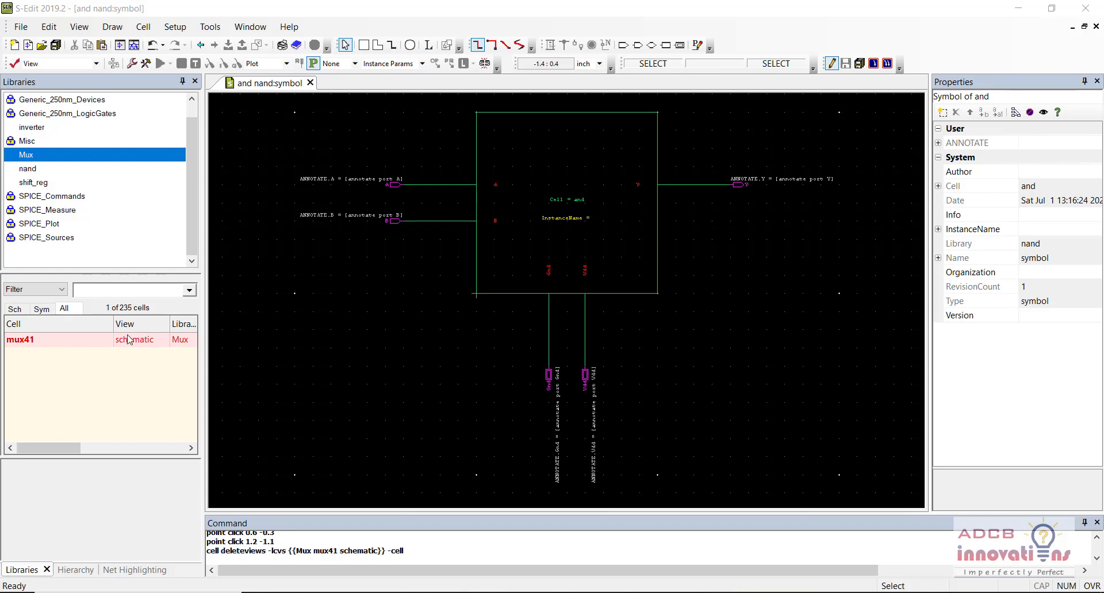
Create a new view in library Mux named mux21 with view type schematic.
click(143, 26)
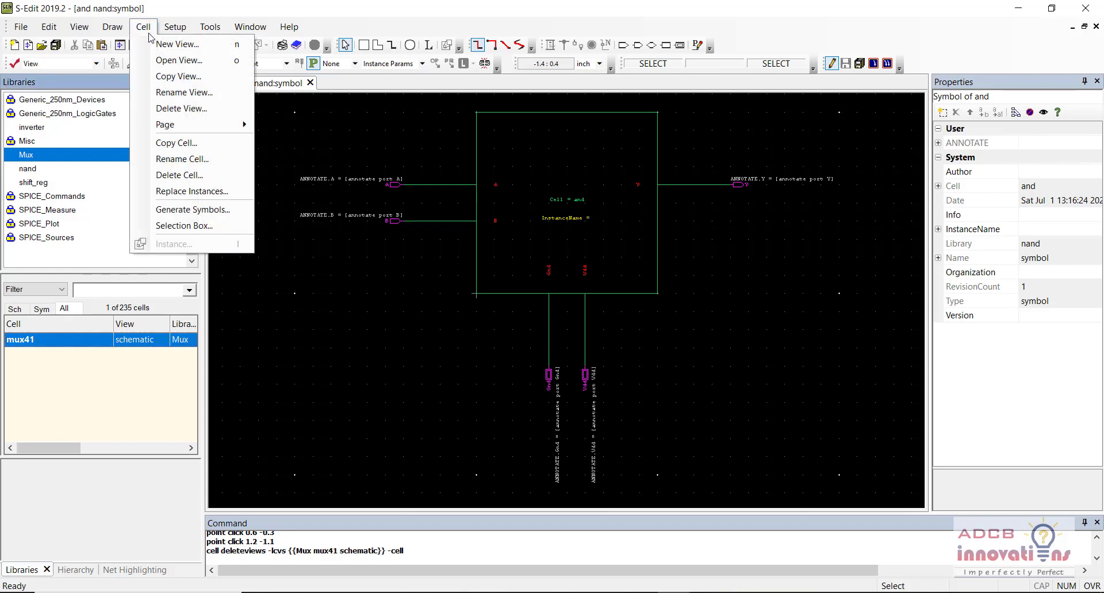
click(165, 49)
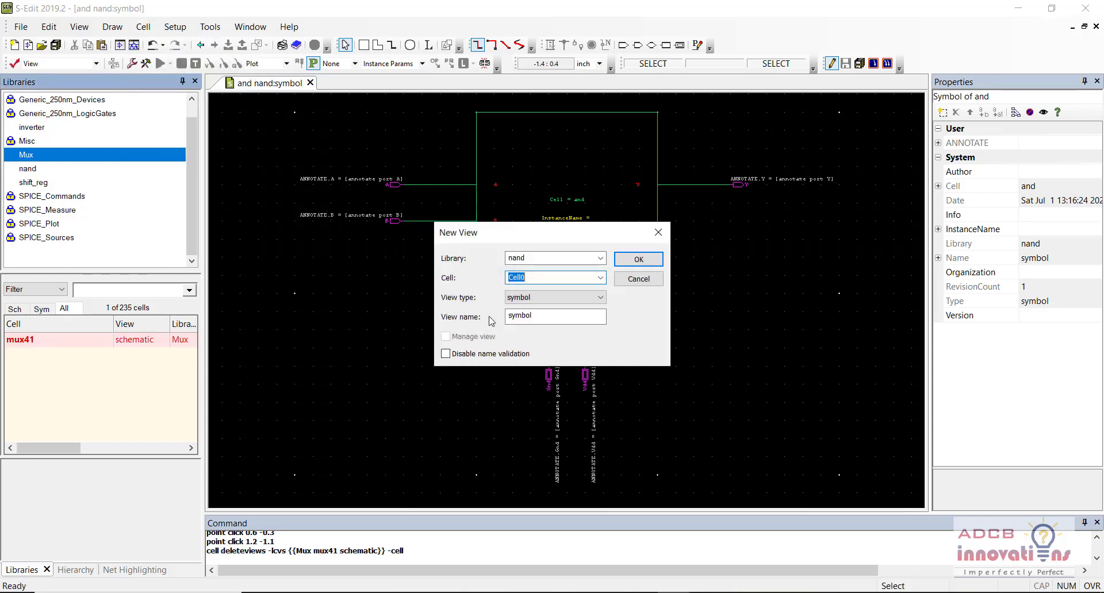
click(599, 258)
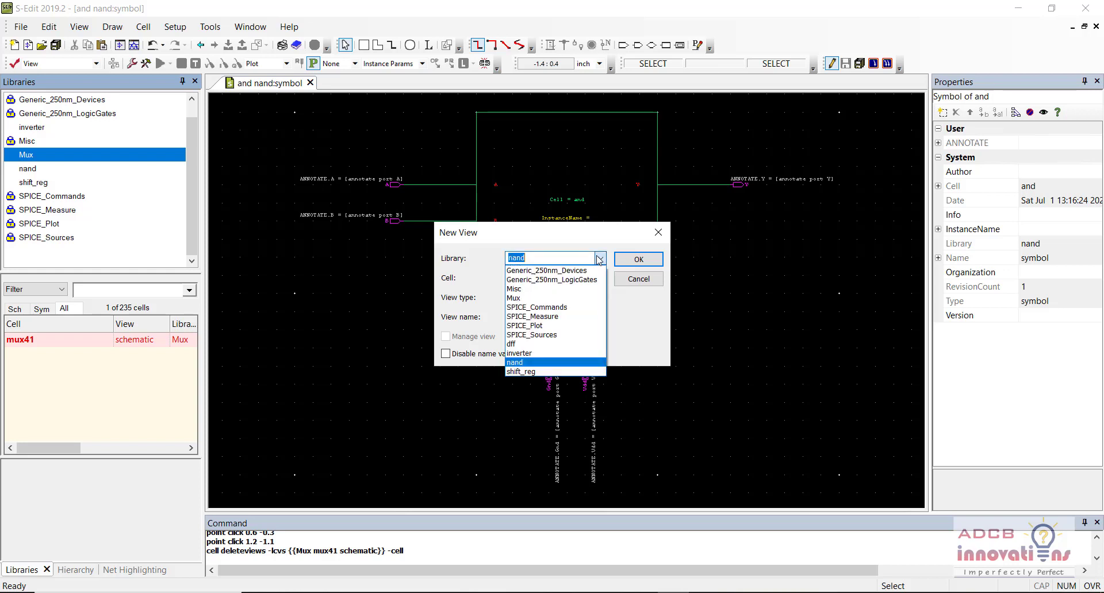
click(549, 298)
click(548, 276)
text(mux21)
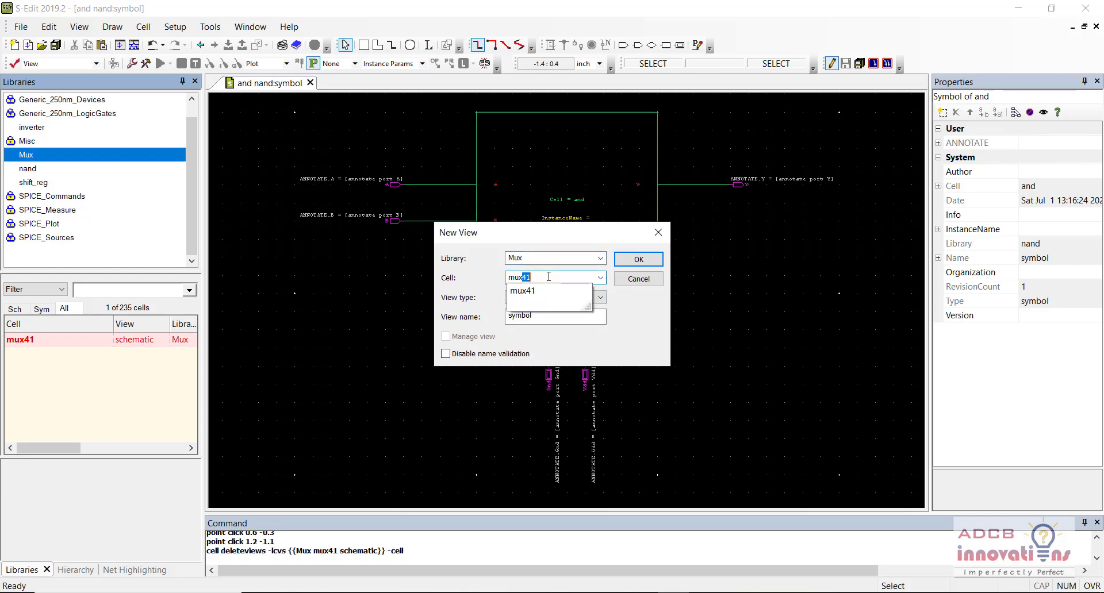
click(587, 297)
click(584, 319)
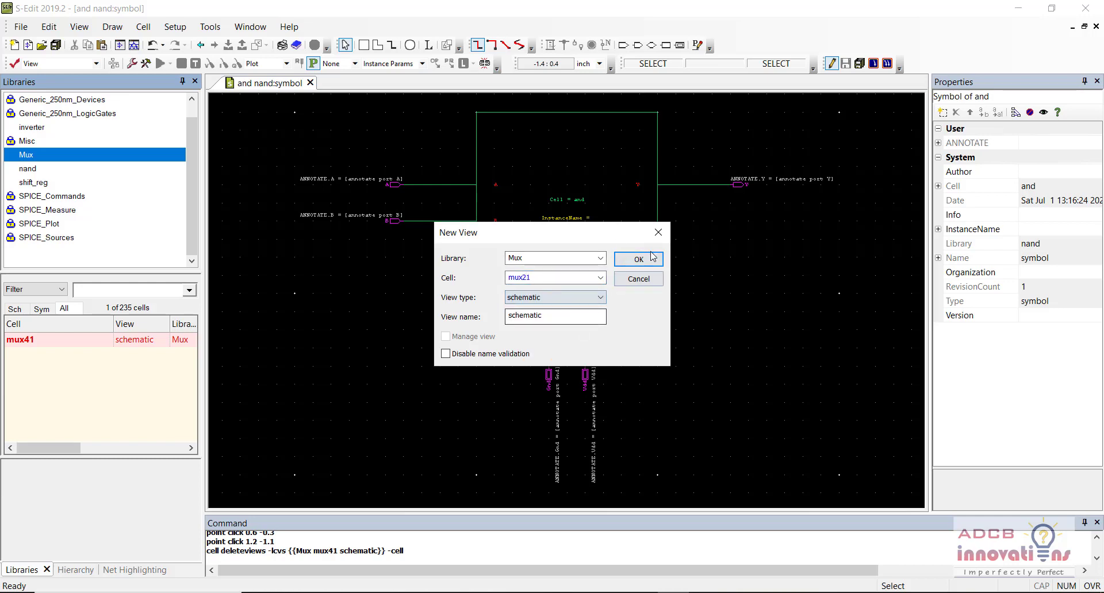
click(650, 261)
click(446, 284)
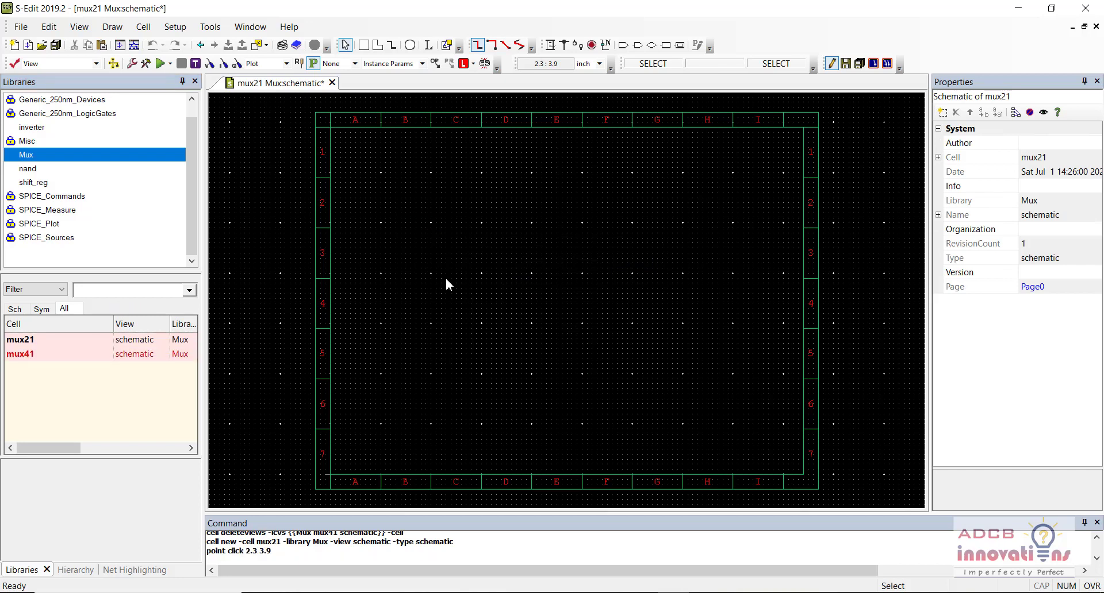
Delete the mux41 schematic view, then dismiss the reopened cell context menu.
right_click(87, 361)
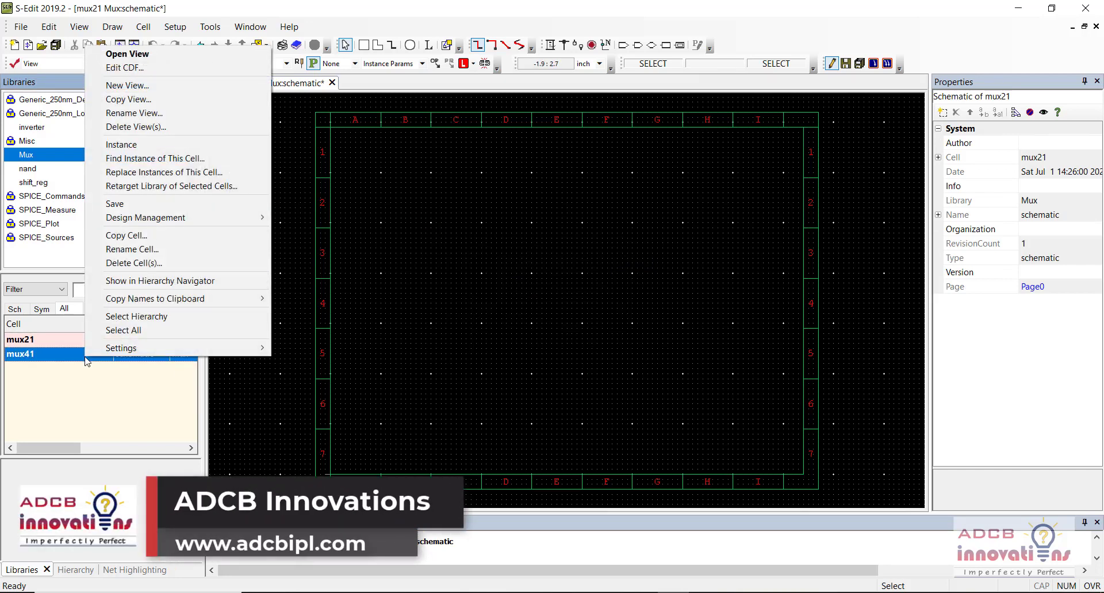
click(177, 127)
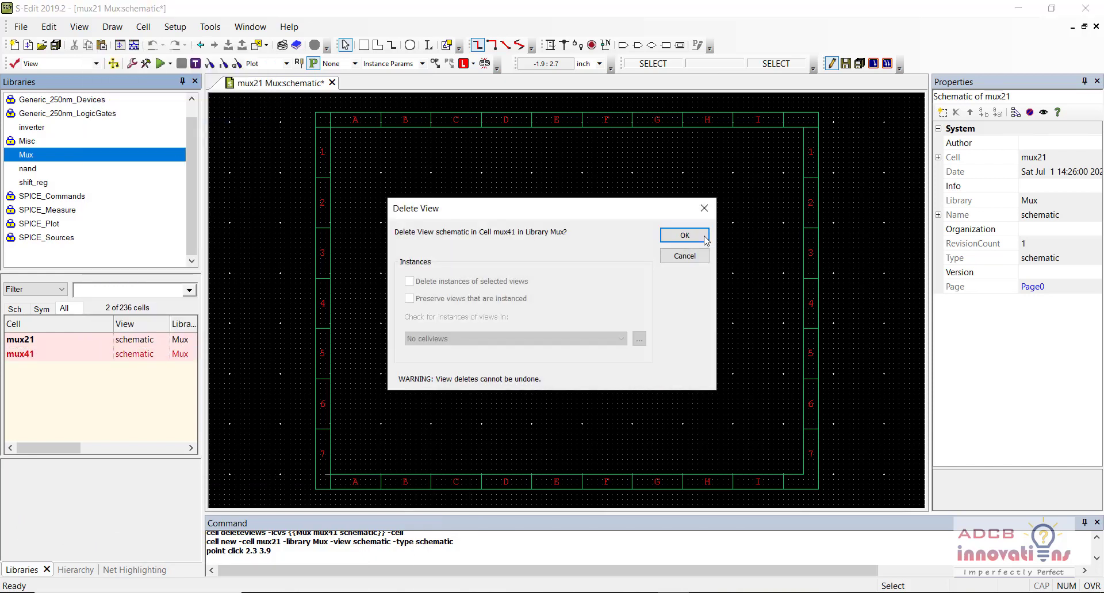
click(684, 235)
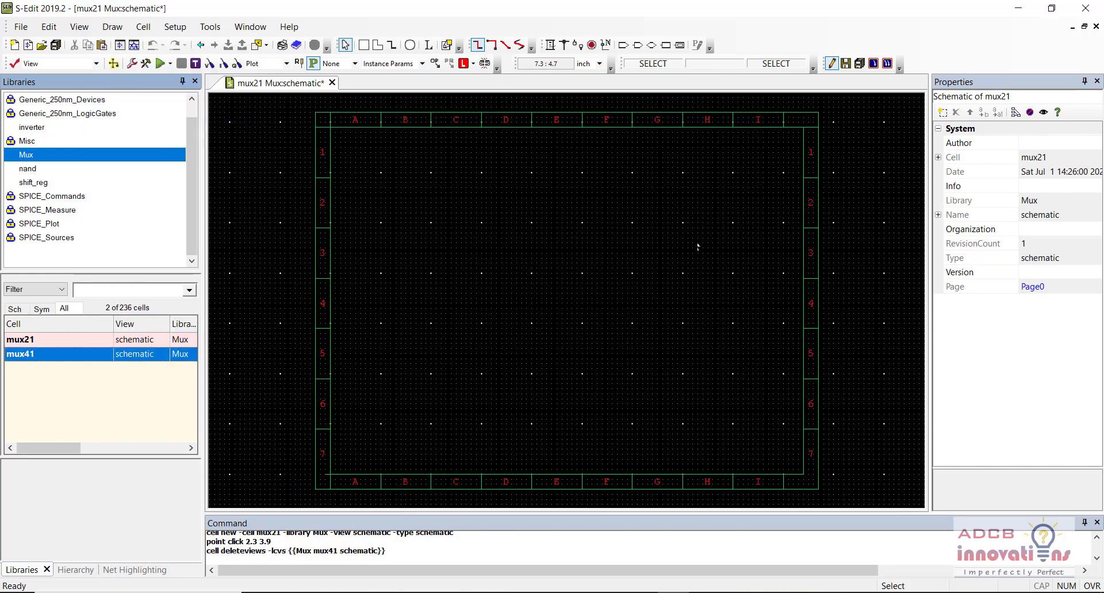
right_click(123, 358)
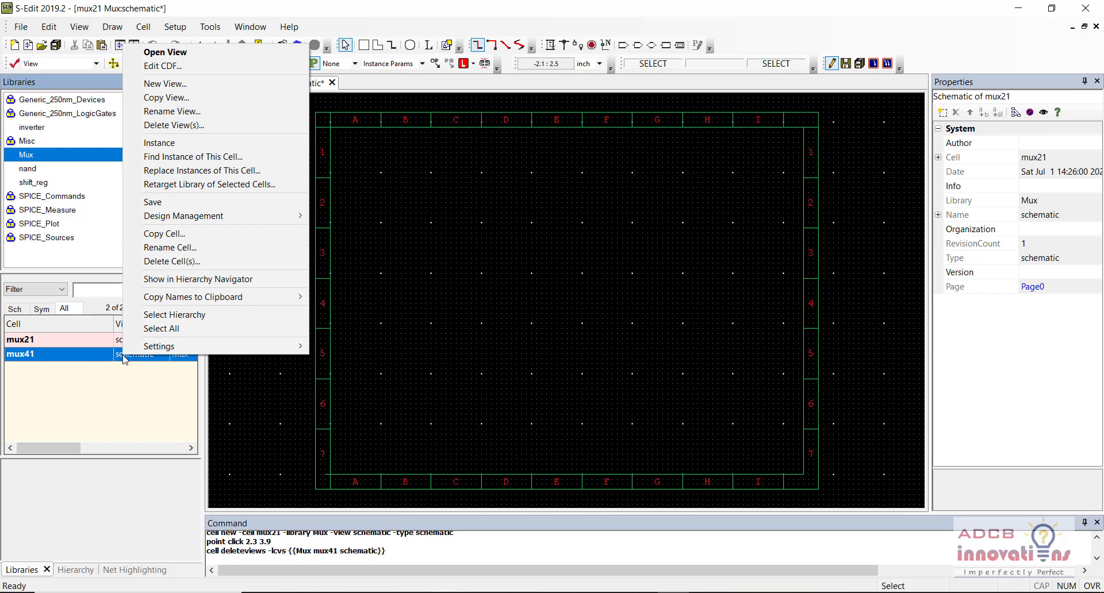
right_click(114, 385)
right_click(114, 384)
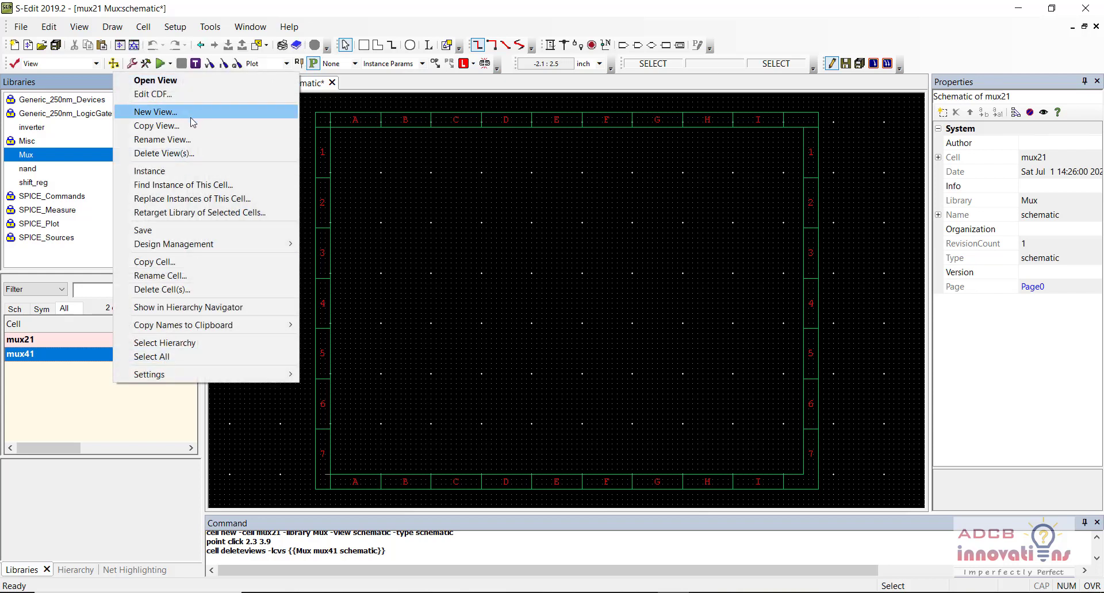
click(89, 378)
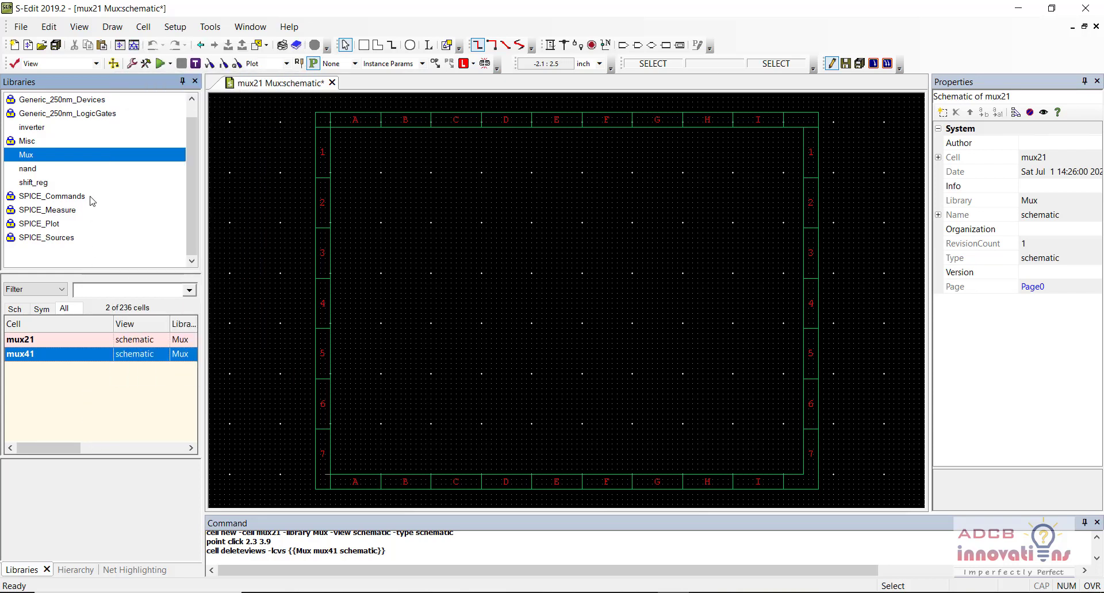
Filter the Generic_250nm_Devices library for 'pmo' and start instancing the pmos25 cell.
click(100, 108)
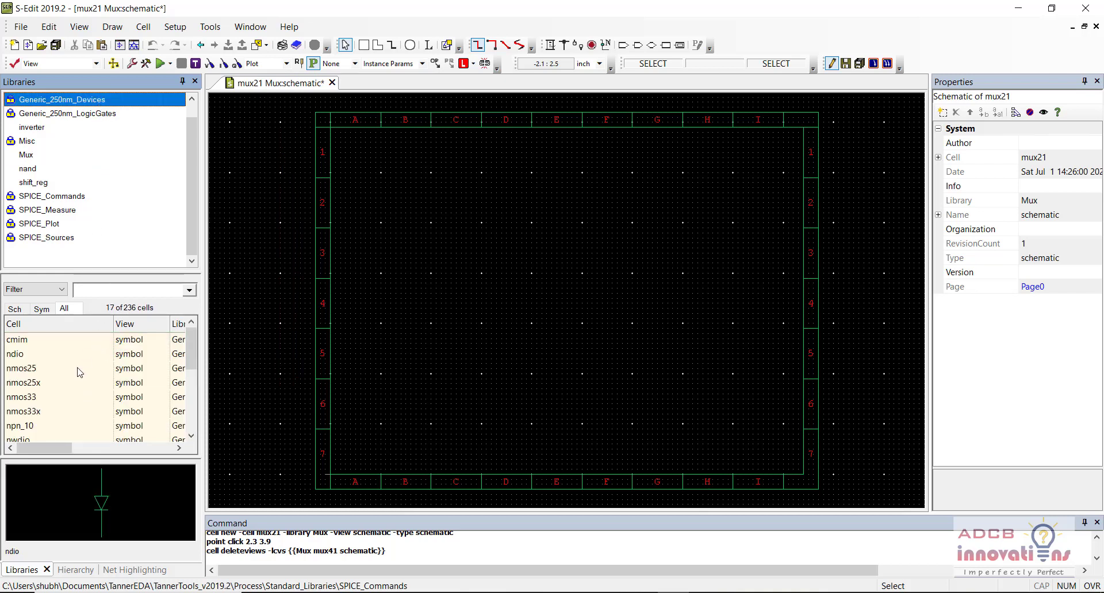
click(108, 292)
text(pmo)
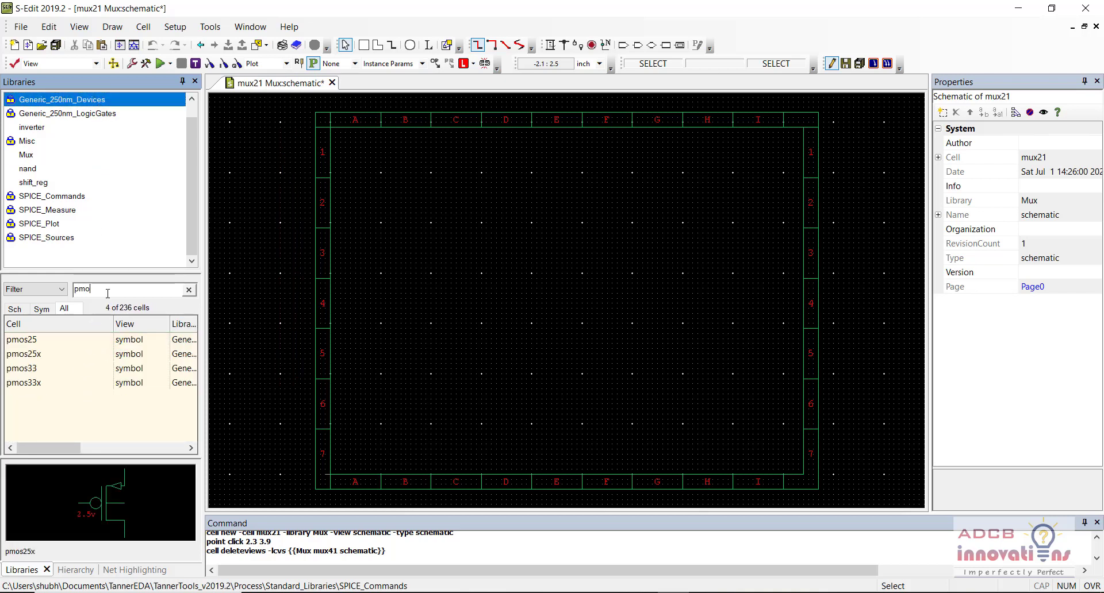
click(72, 340)
right_click(70, 339)
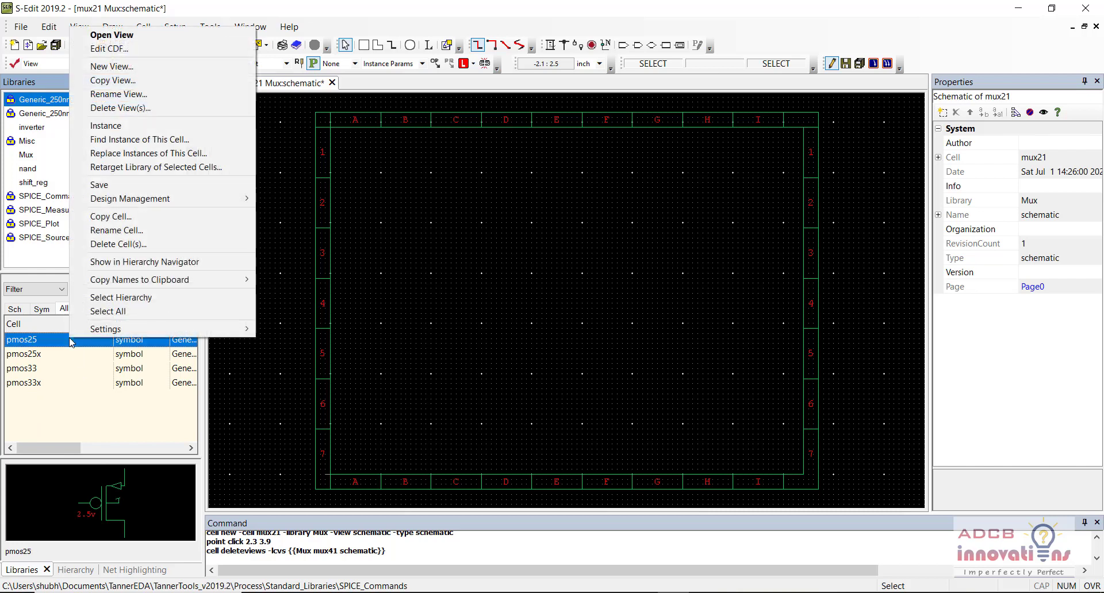
click(128, 125)
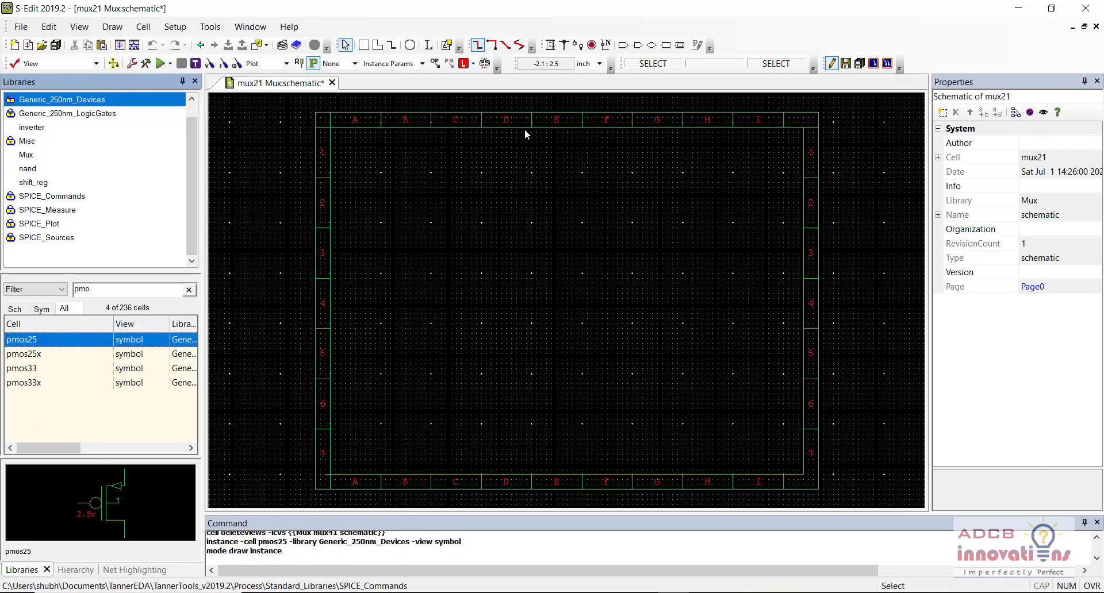
Place PMOS transistors Mp1, Mp2 and a horizontally flipped Mp3, then zoom in on them.
click(471, 219)
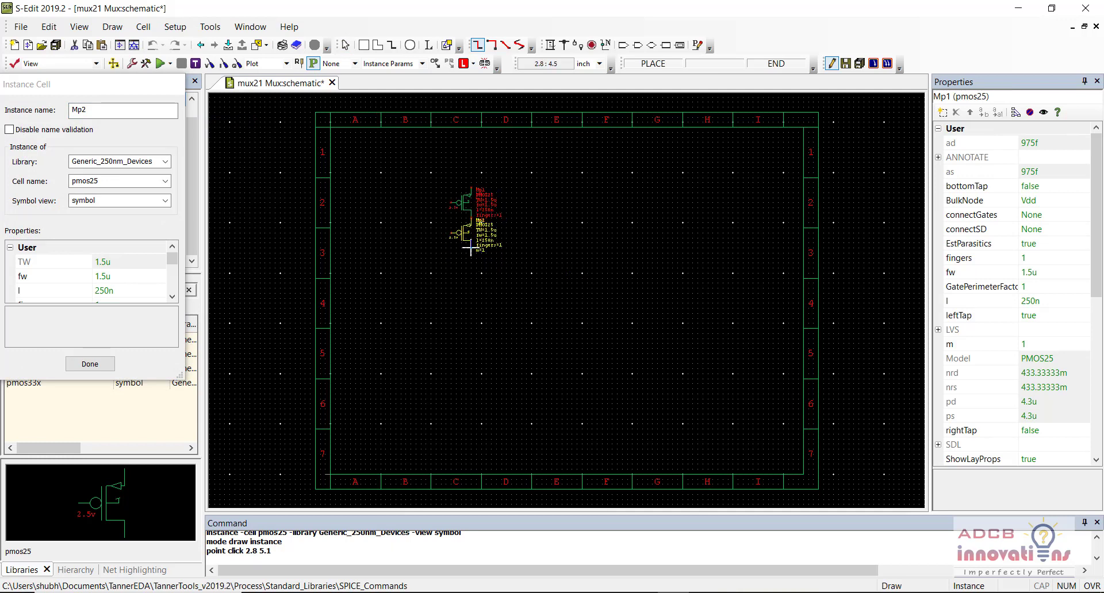
click(470, 248)
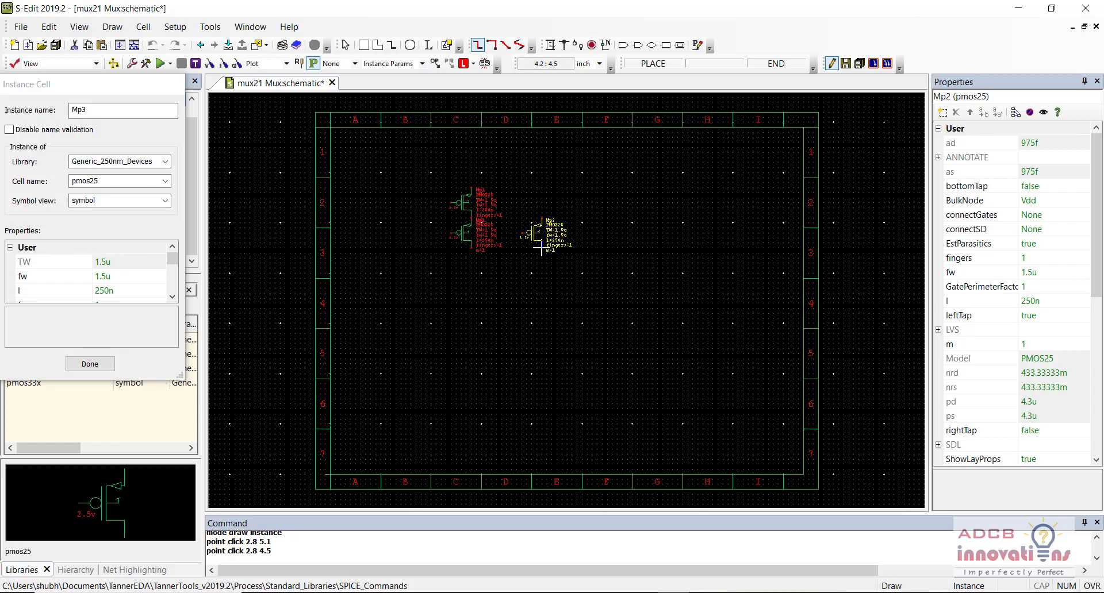
key(h)
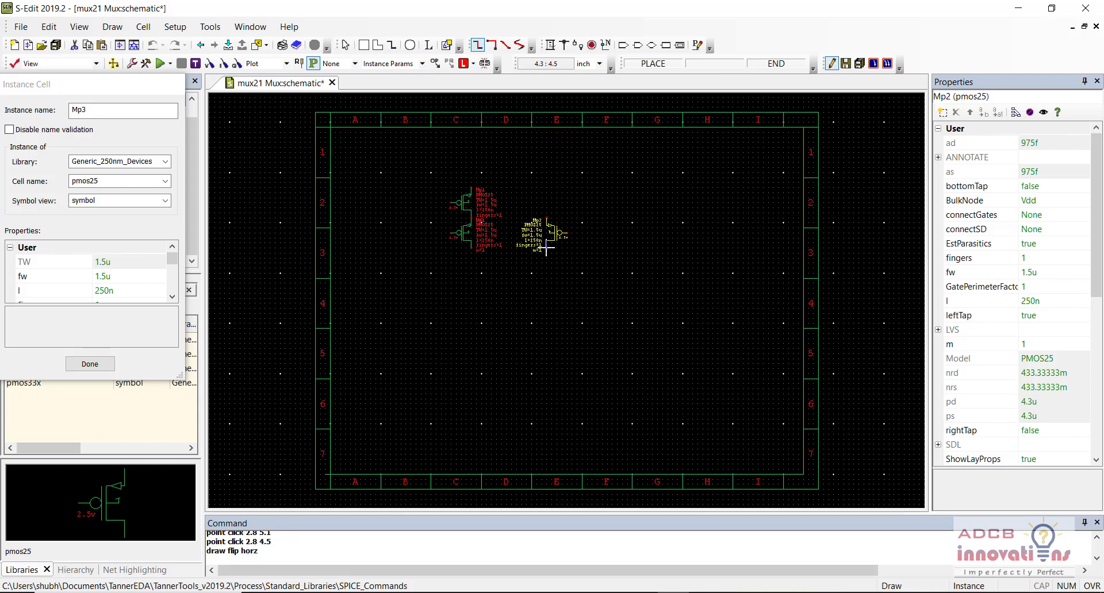
click(546, 248)
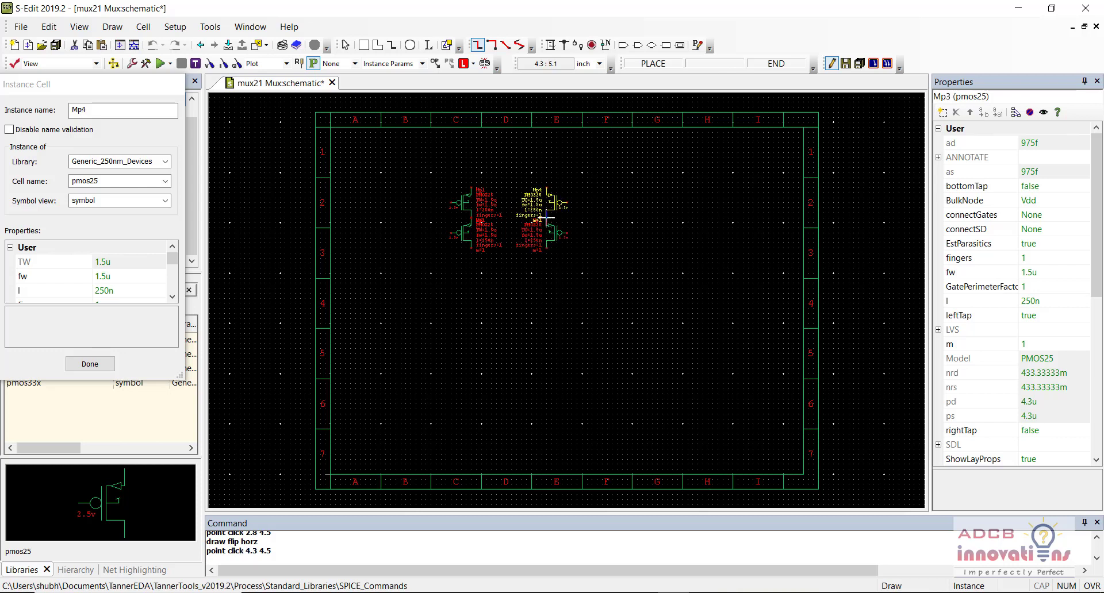
key(Escape)
key(plus)
key(plus)
scroll(437, 218, up, 3)
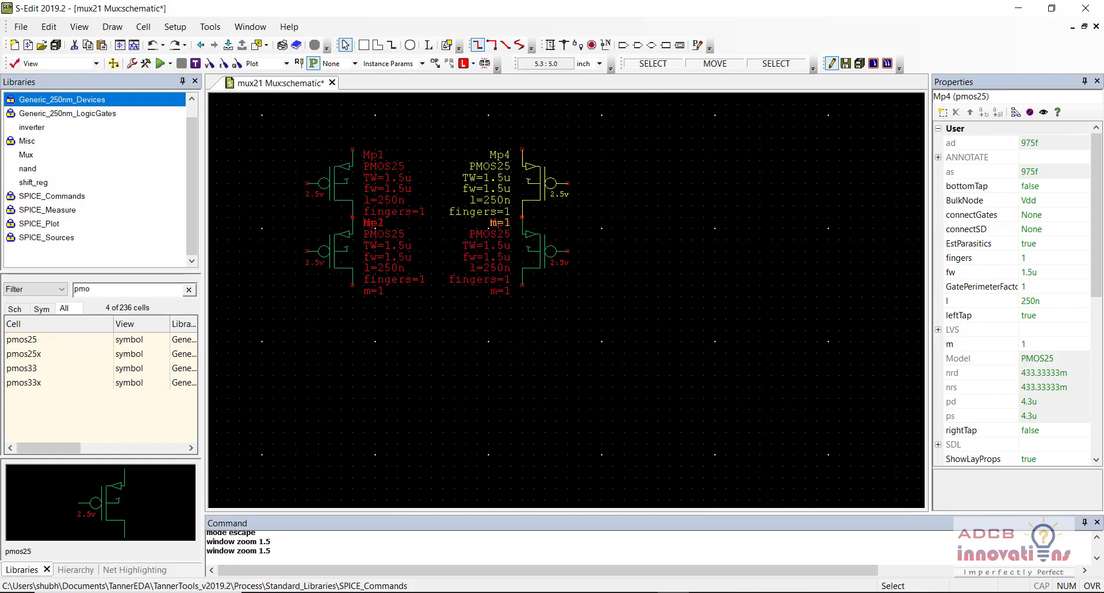
scroll(566, 299, left, 4)
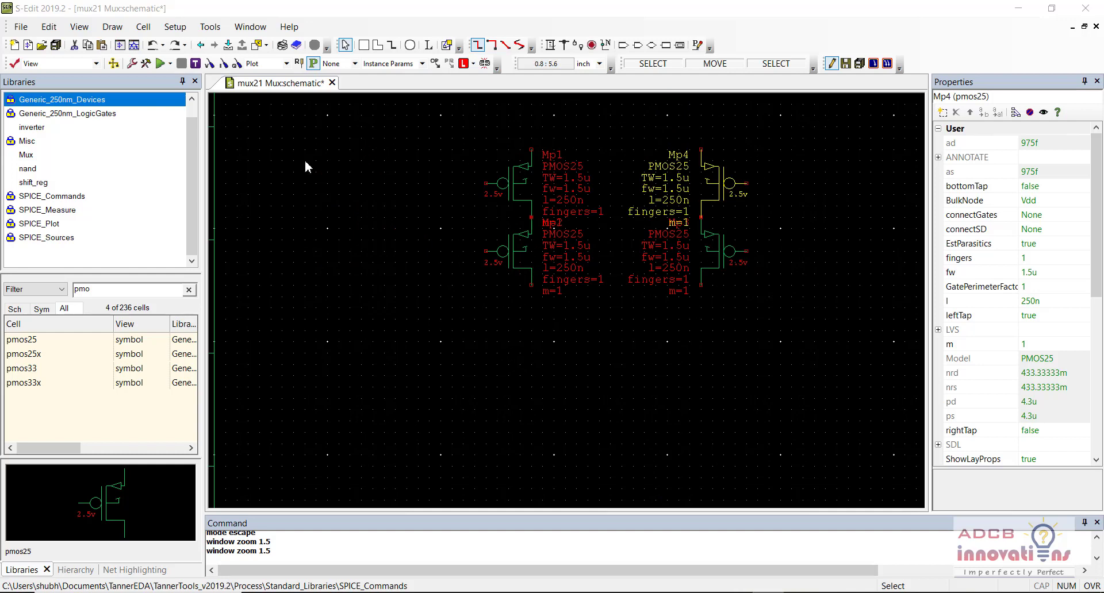
Replace the library filter with 'nmos' and start instancing the nmos25 cell.
click(152, 291)
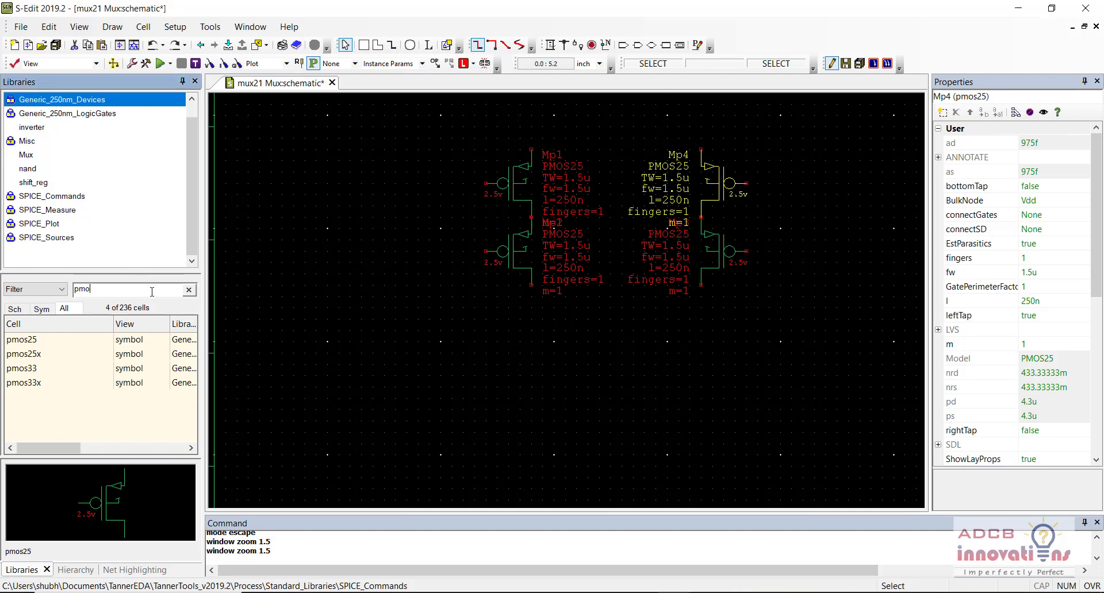
double_click(131, 292)
text(nmos)
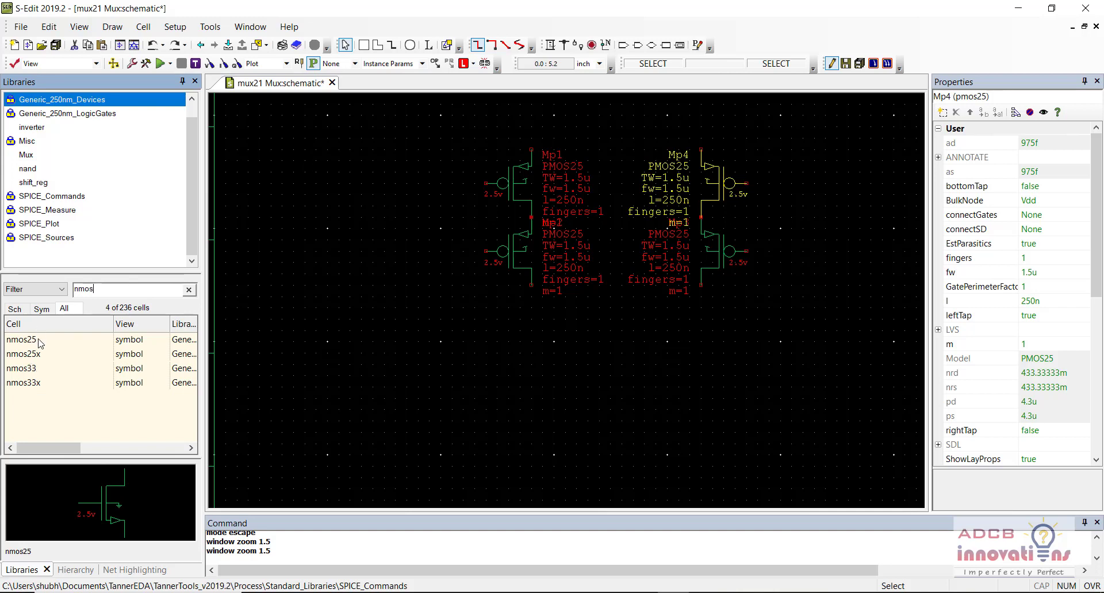
click(42, 340)
right_click(40, 339)
click(77, 127)
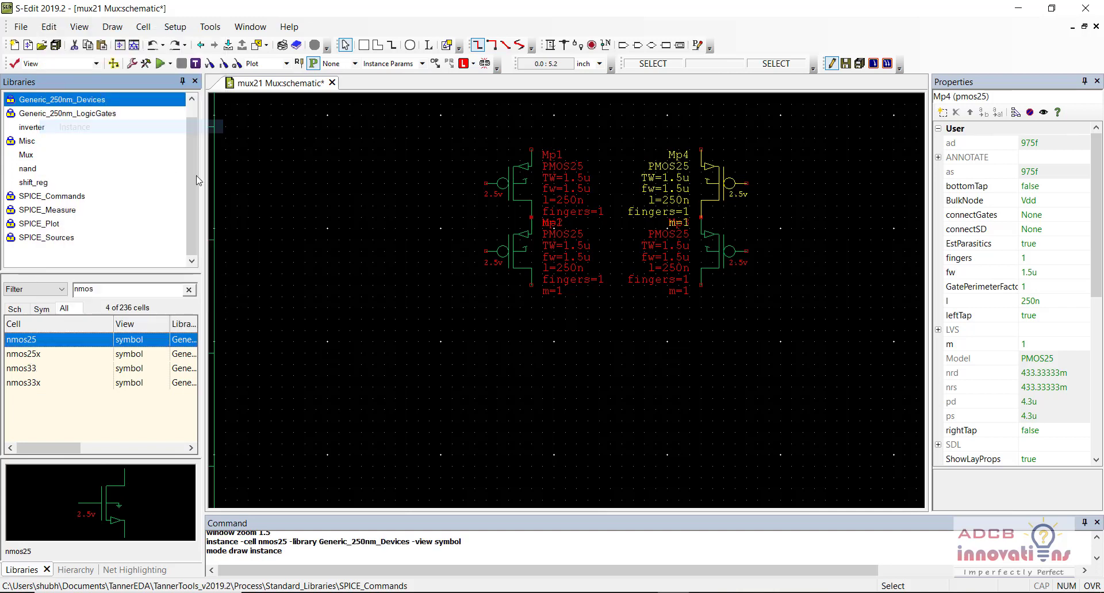
Place Mn1 and Mn2 on the left, then mirrored Mn3 and Mn4 on the right.
click(531, 318)
click(531, 386)
key(h)
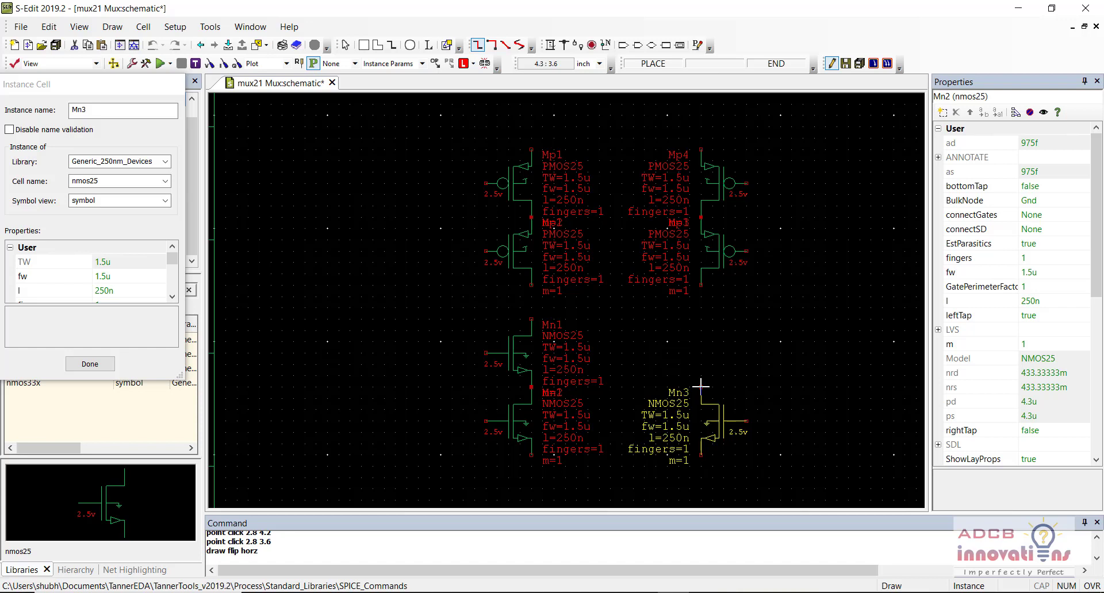
click(701, 387)
click(701, 318)
key(Escape)
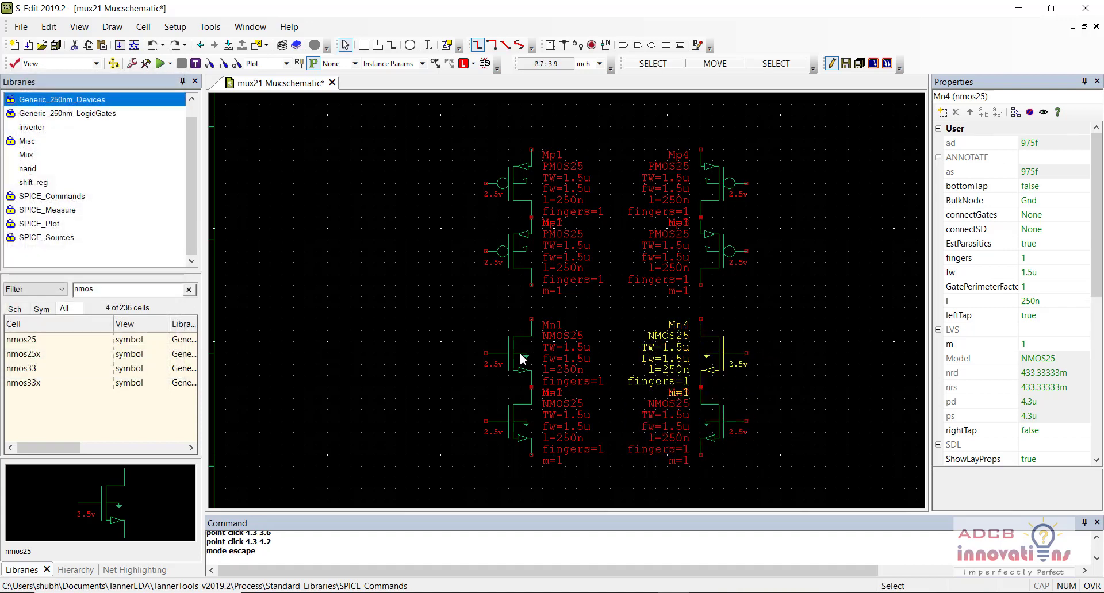
click(395, 332)
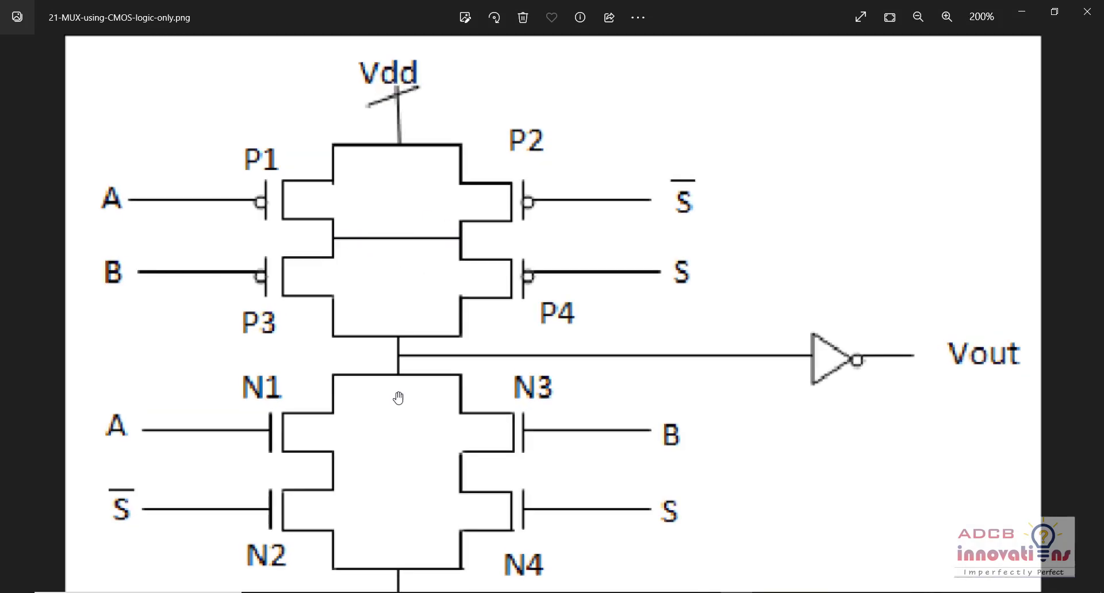
Zoom the MUX reference diagram out to full view, then hide Photos to return to S-Edit.
scroll(807, 121, down, 2)
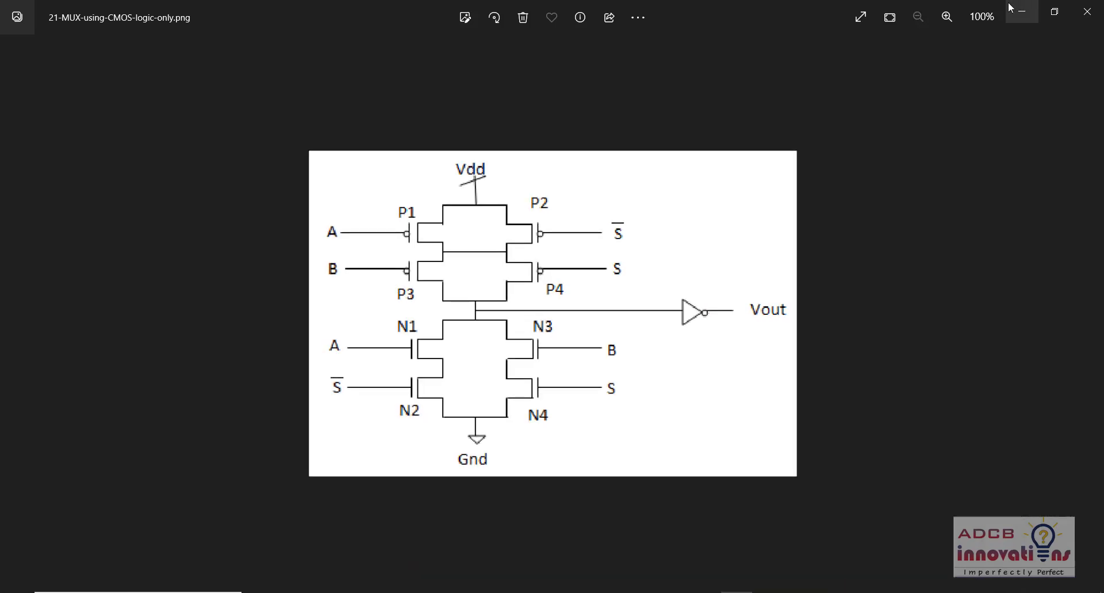
click(1021, 13)
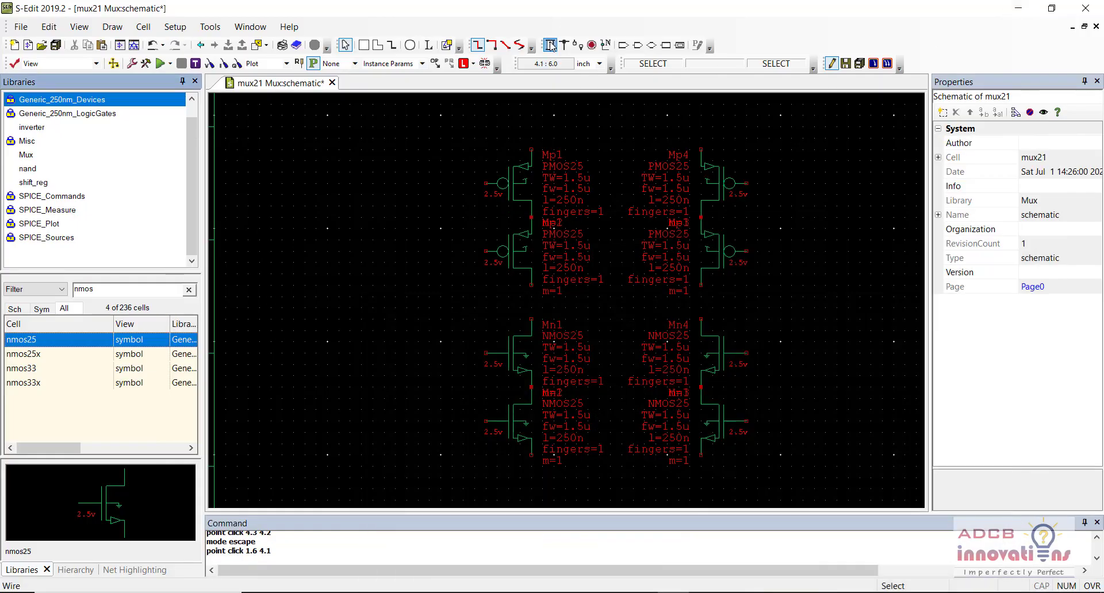
Draw five horizontal wires joining the left and right transistor pairs' matching terminals.
click(530, 217)
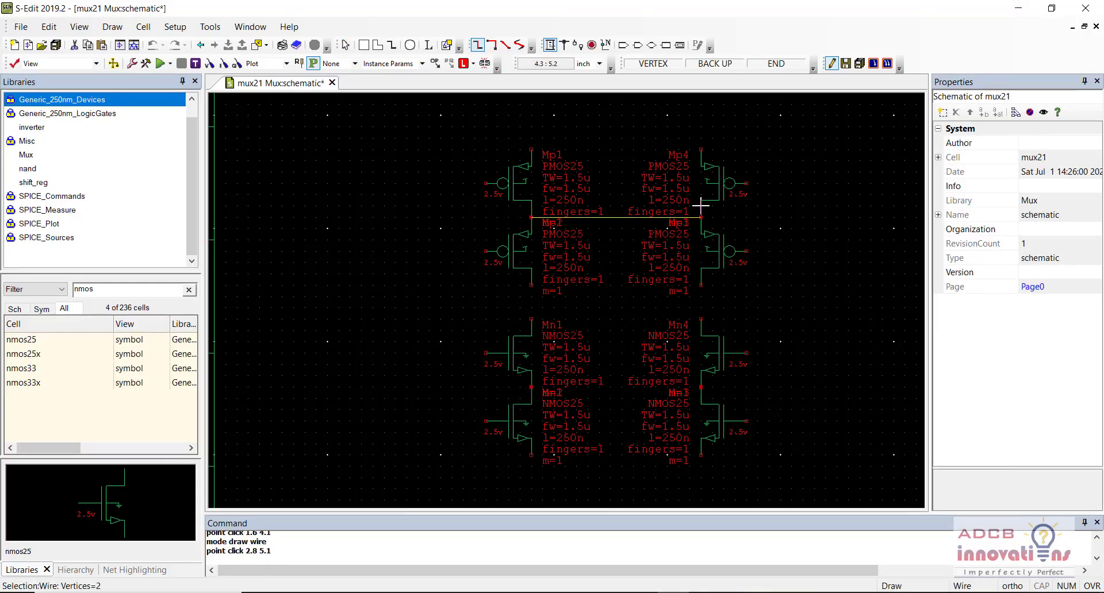
click(701, 217)
click(530, 148)
click(701, 148)
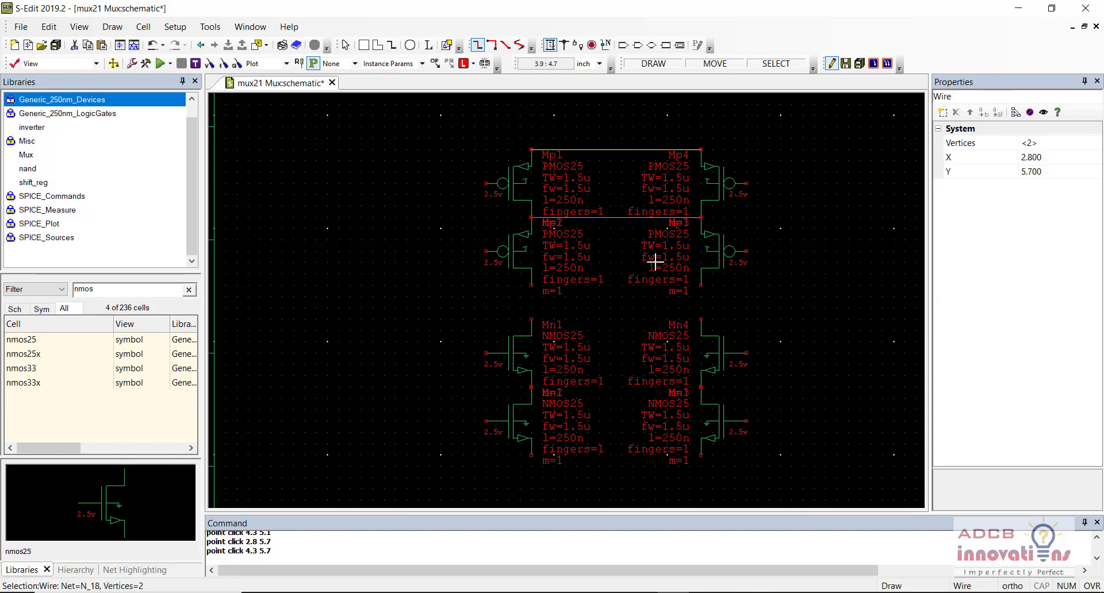
click(530, 284)
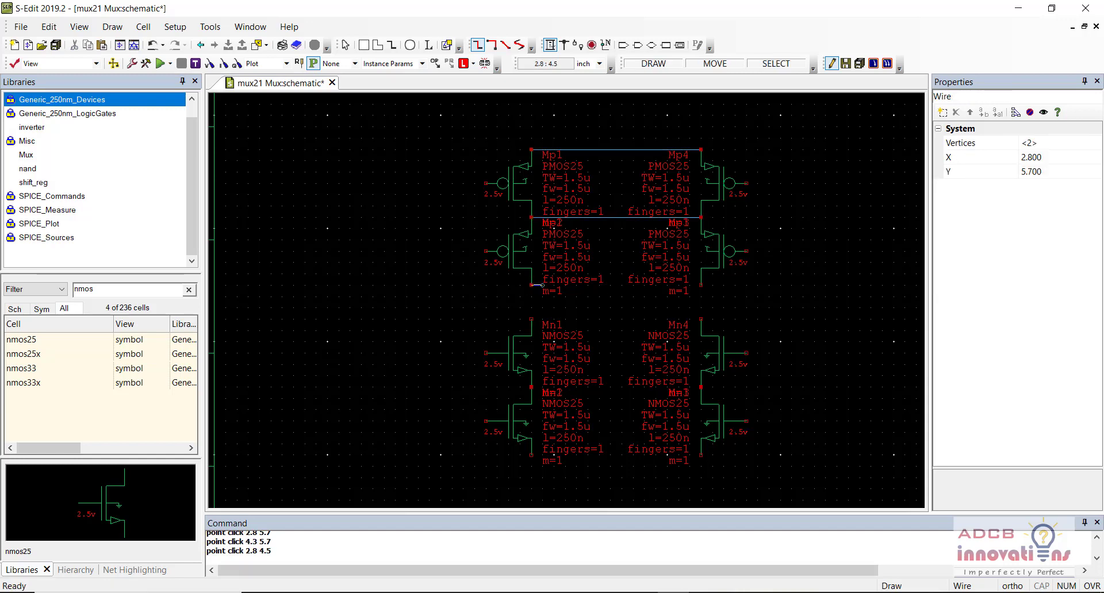
click(701, 284)
click(530, 318)
click(700, 318)
click(530, 455)
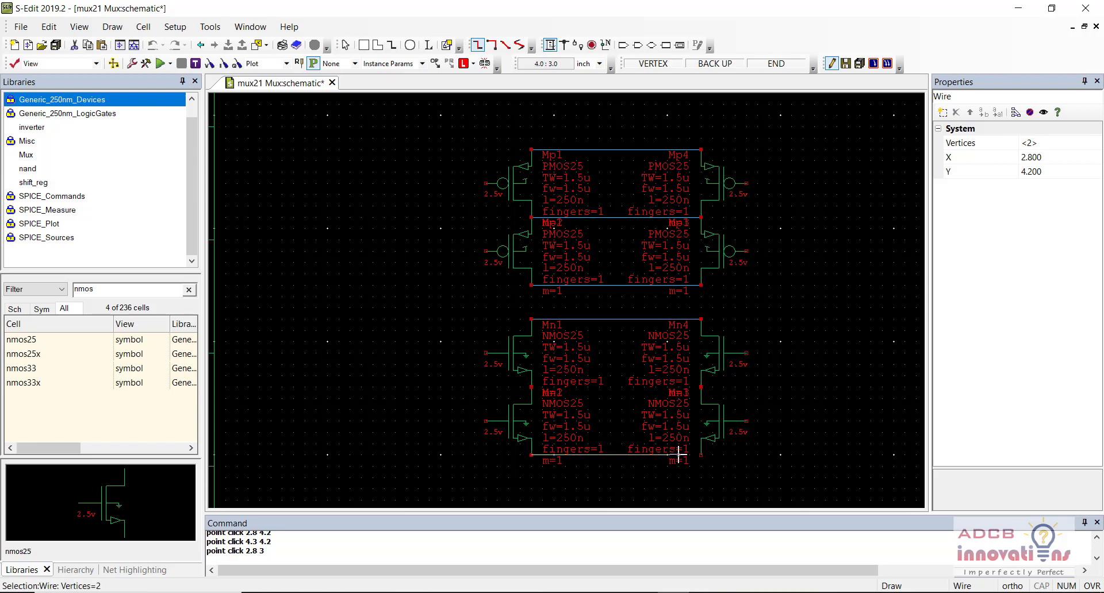
click(700, 454)
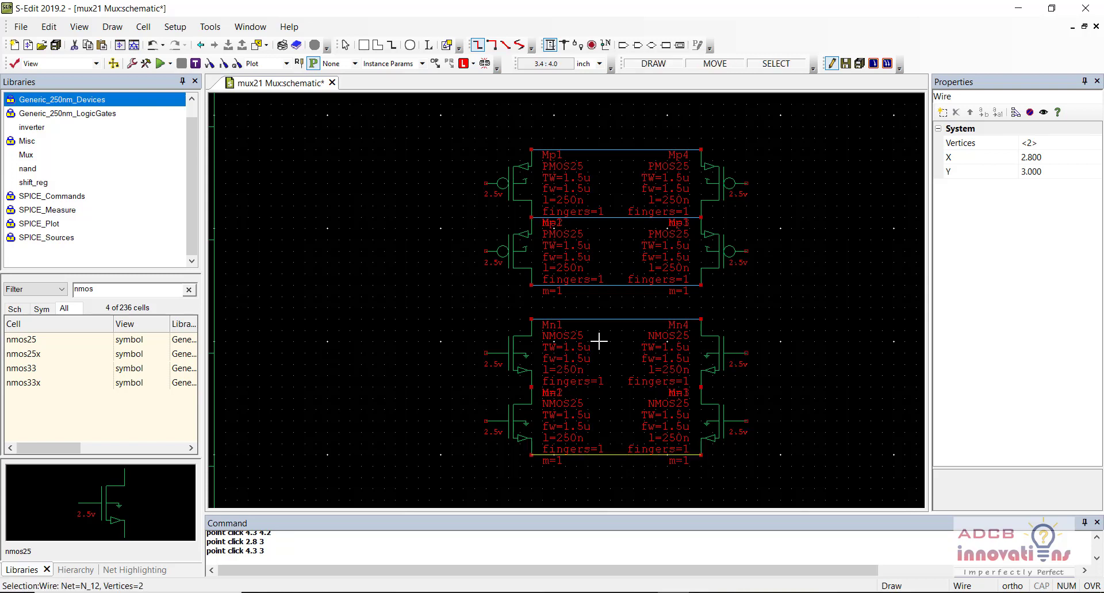
Add a vertical wire from the NMOS top wire to the PMOS bottom wire, then select Mp3.
click(621, 318)
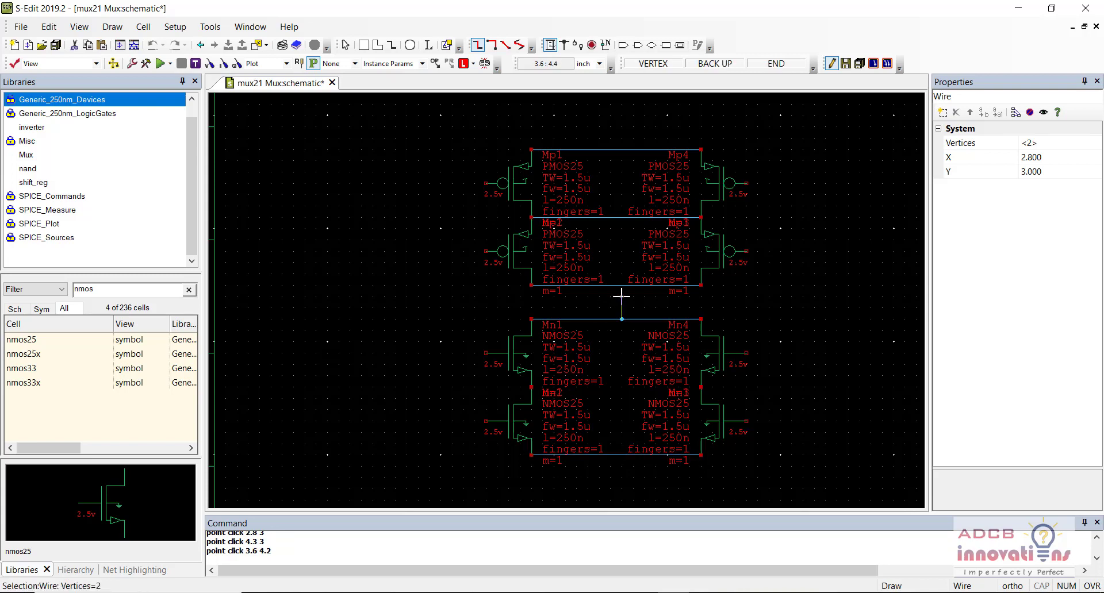
click(621, 285)
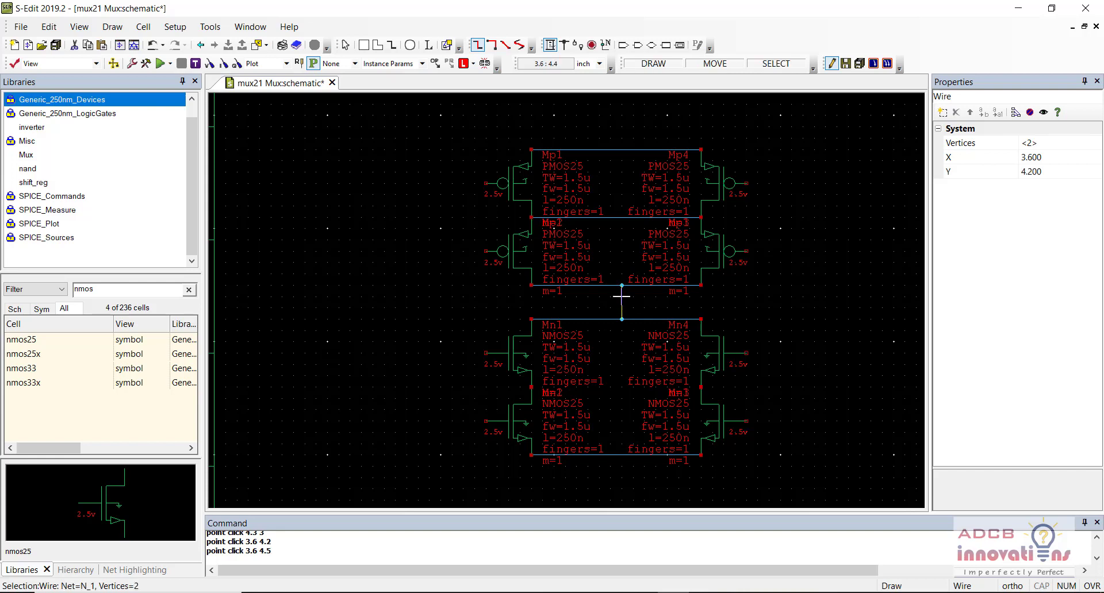
key(Escape)
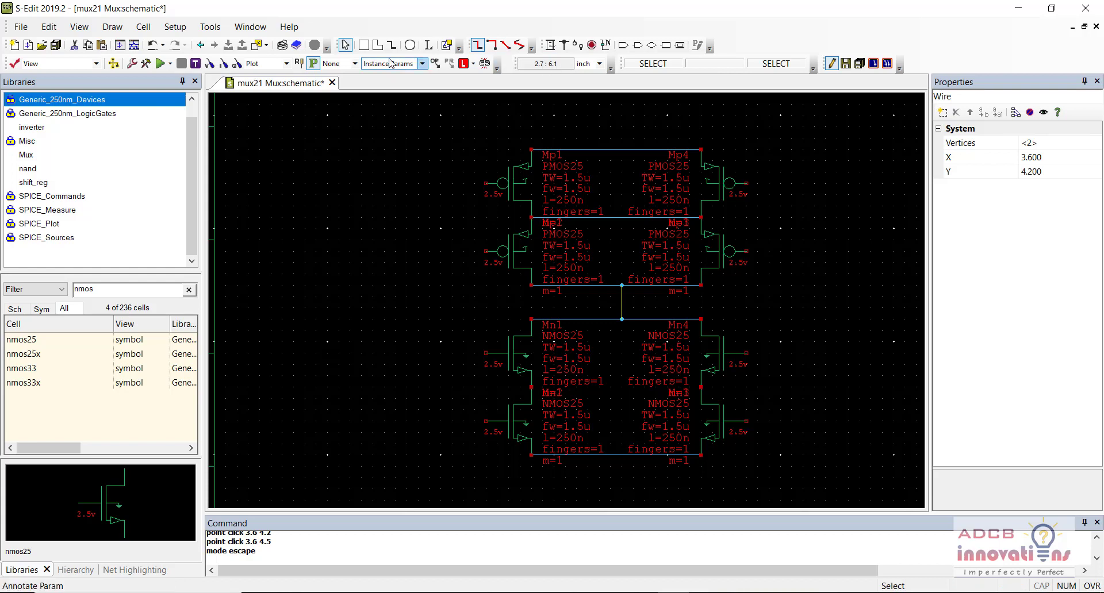
click(345, 46)
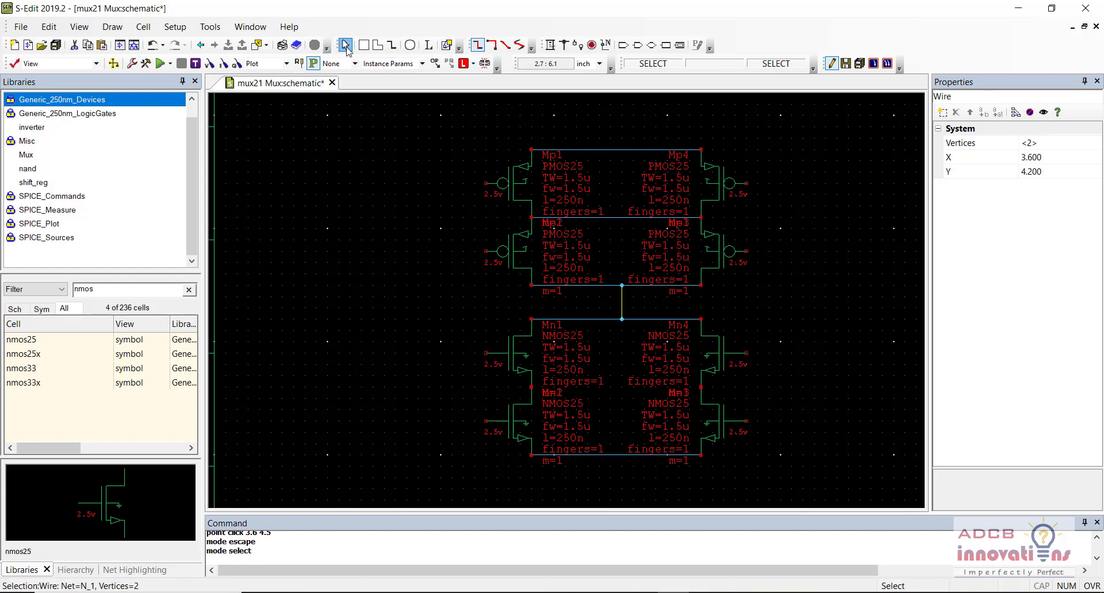
click(716, 249)
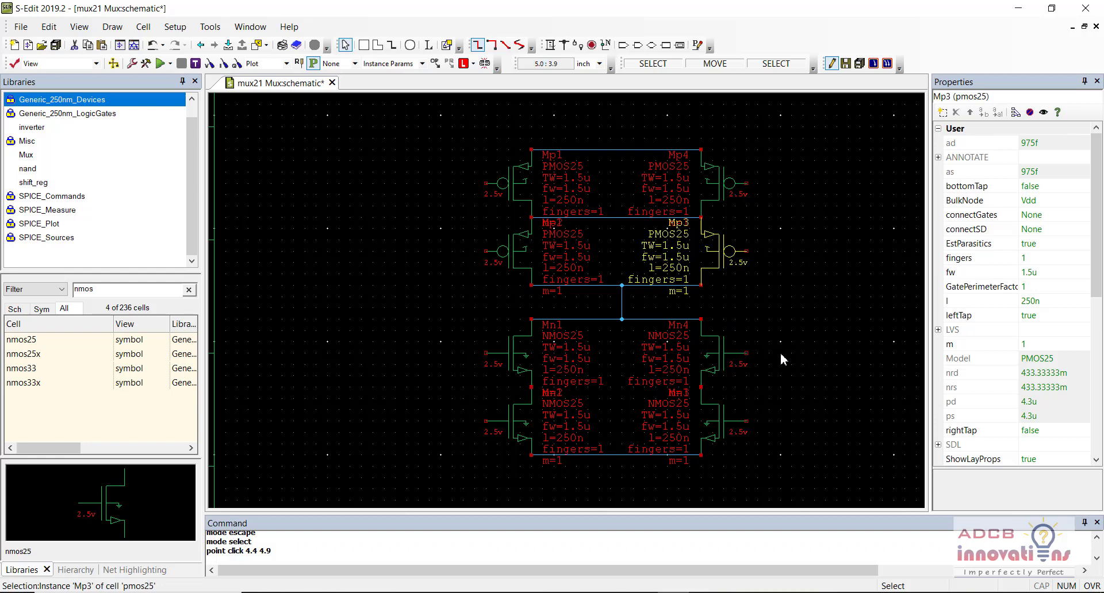
Switch the library browser to Misc and filter its cells for 'vd'.
click(339, 264)
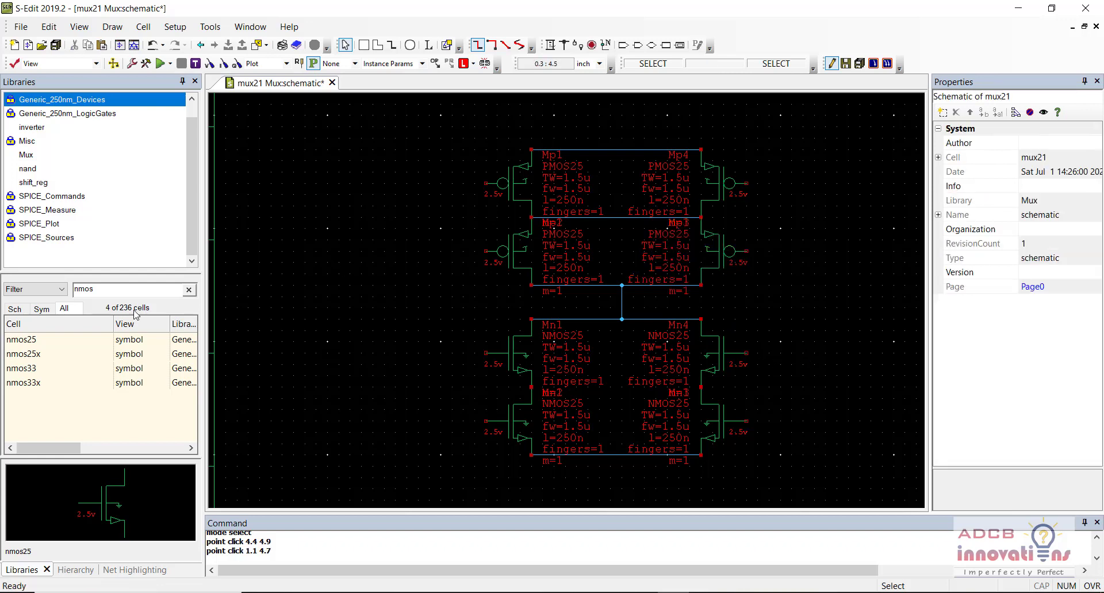
double_click(136, 288)
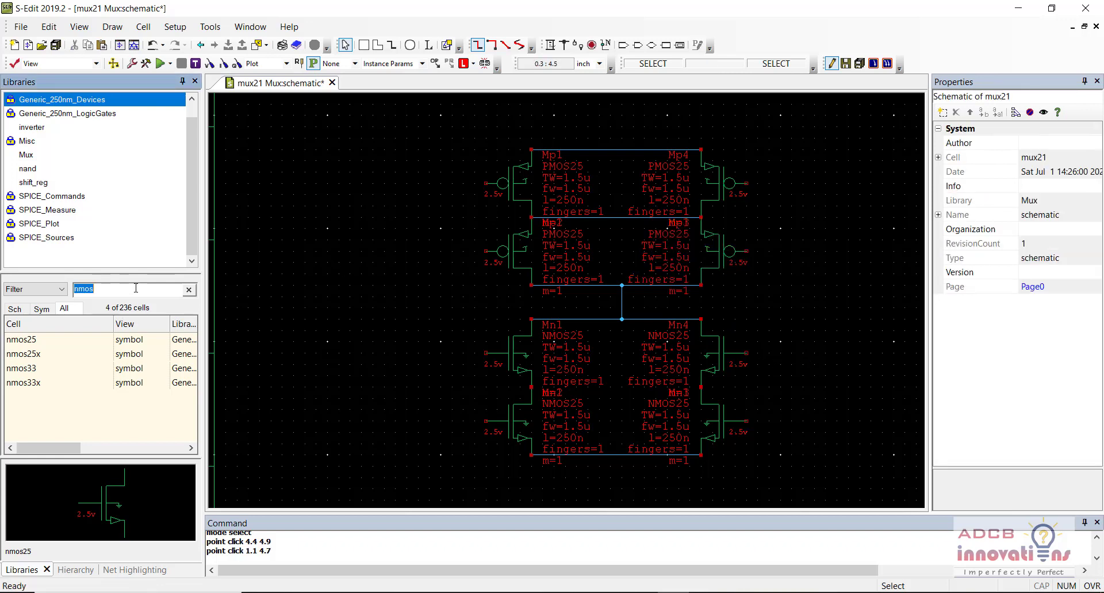
click(80, 238)
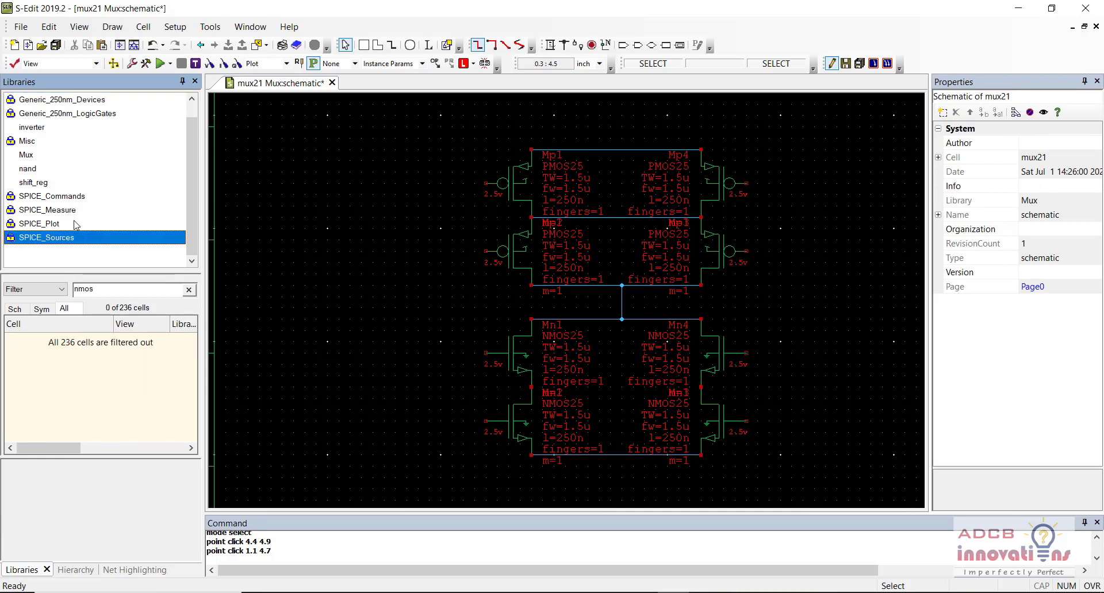
click(66, 141)
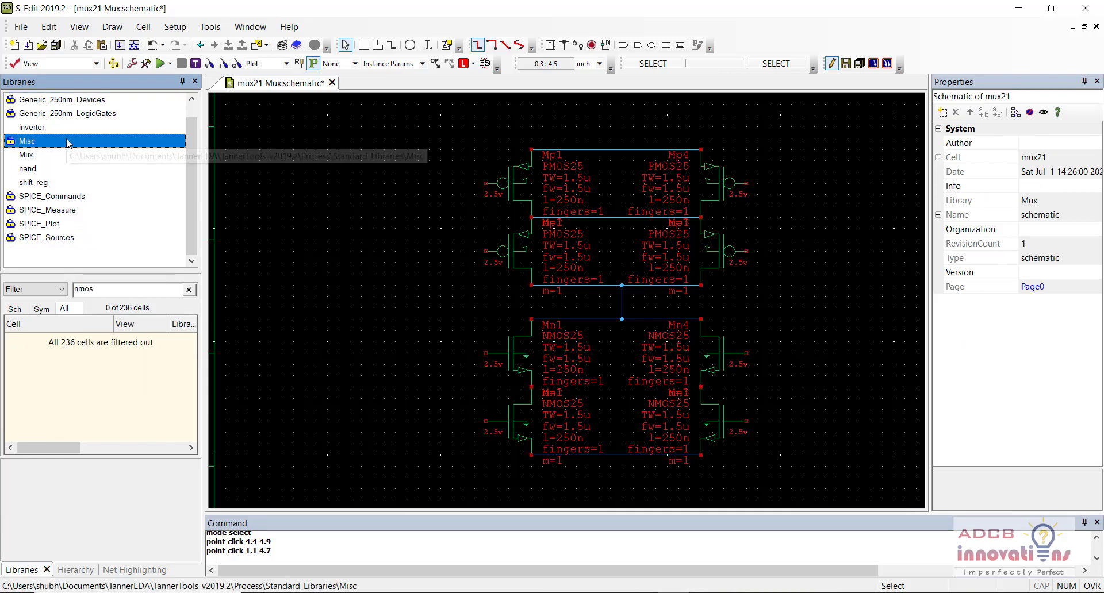
double_click(98, 287)
text(vdd)
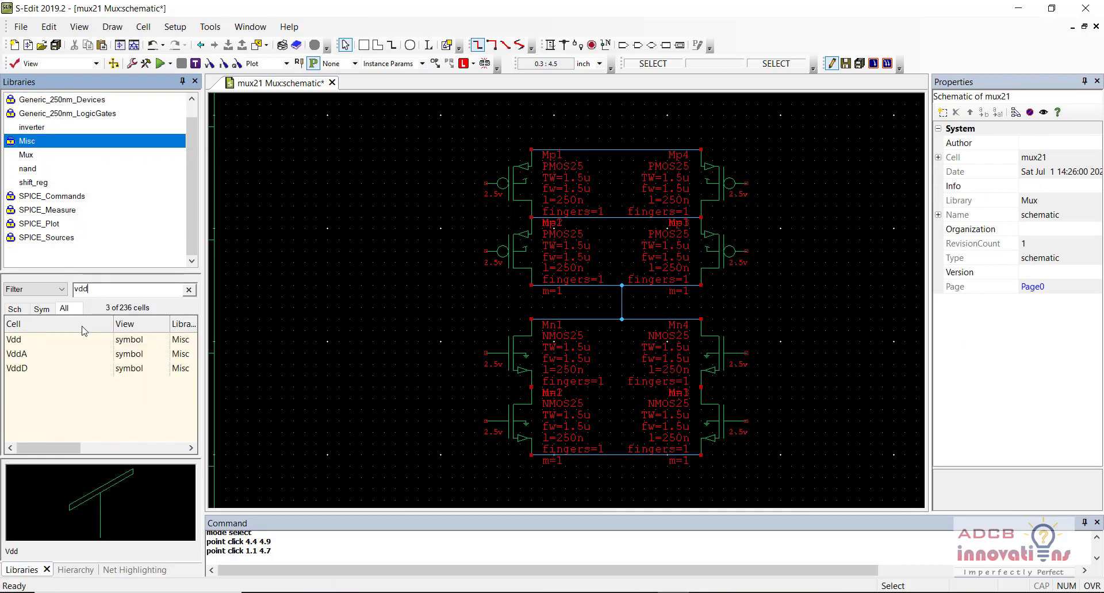
Place a Vdd_1 supply instance on the PMOS top rail.
right_click(79, 340)
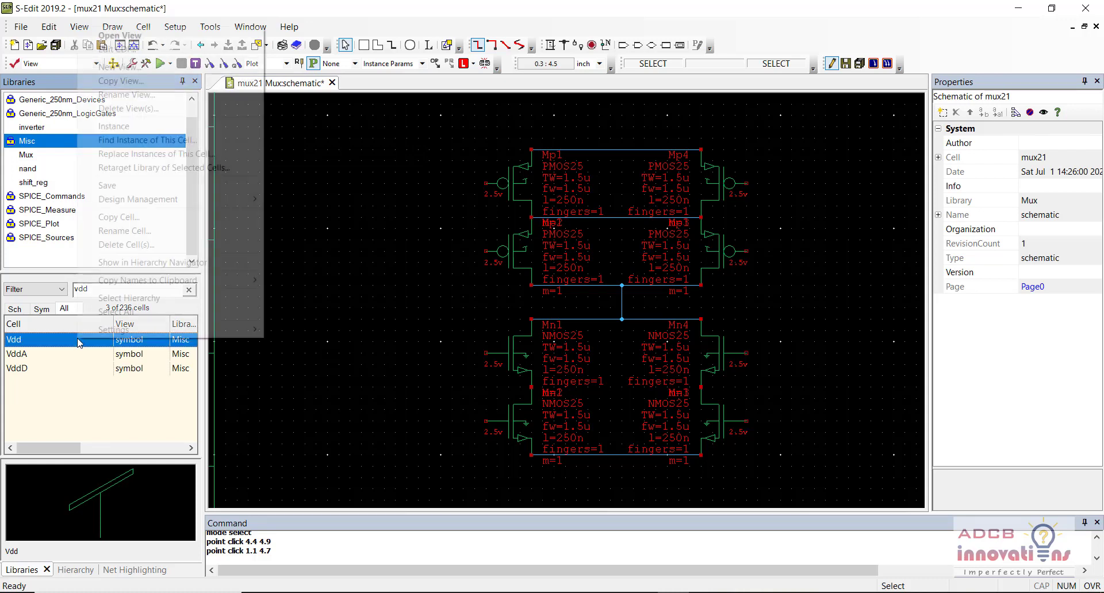
click(126, 127)
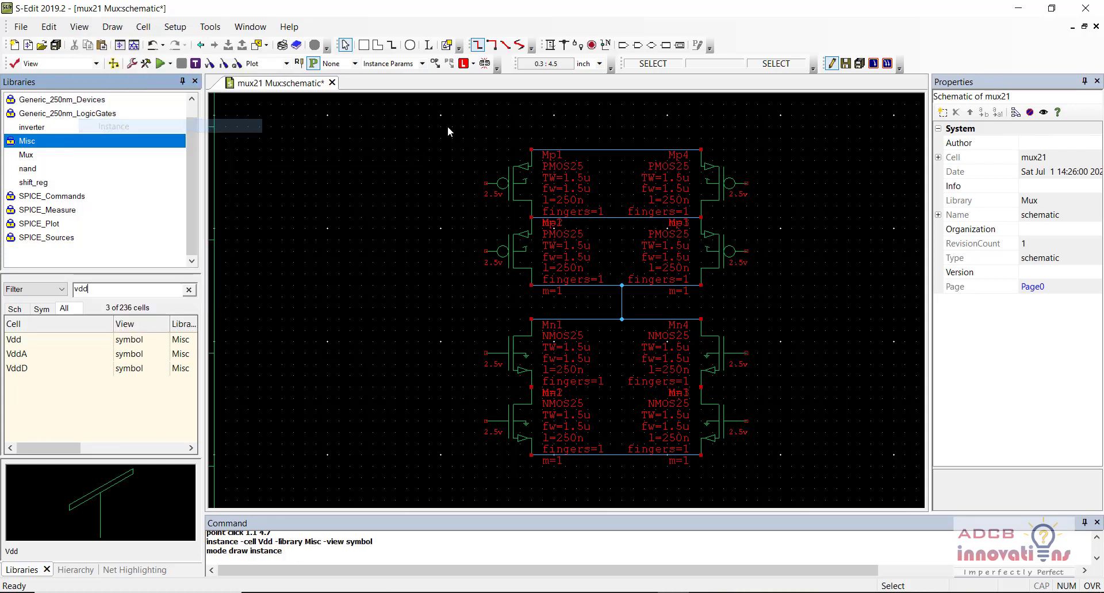
click(621, 150)
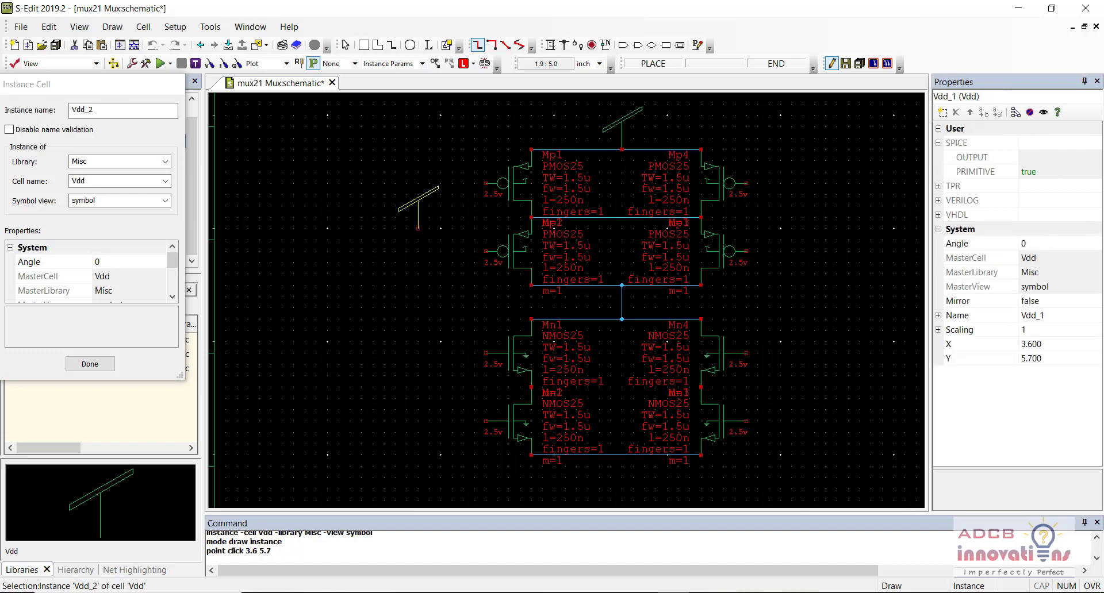
key(Escape)
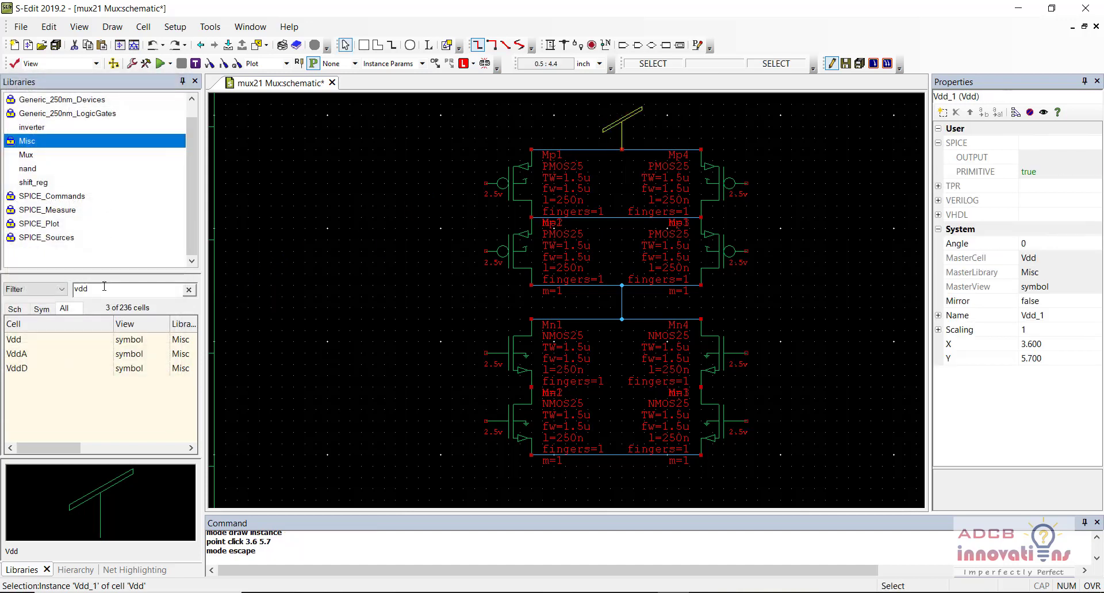
Filter the Misc cells for 'gnd' and start a Gnd instance.
double_click(106, 290)
text(gnd)
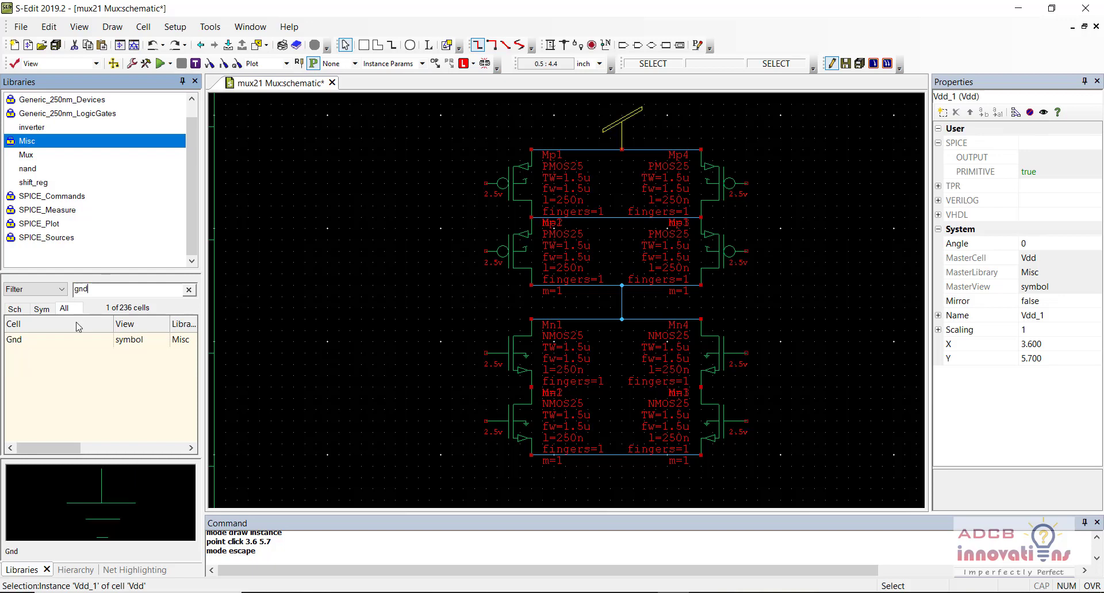
click(70, 341)
right_click(70, 341)
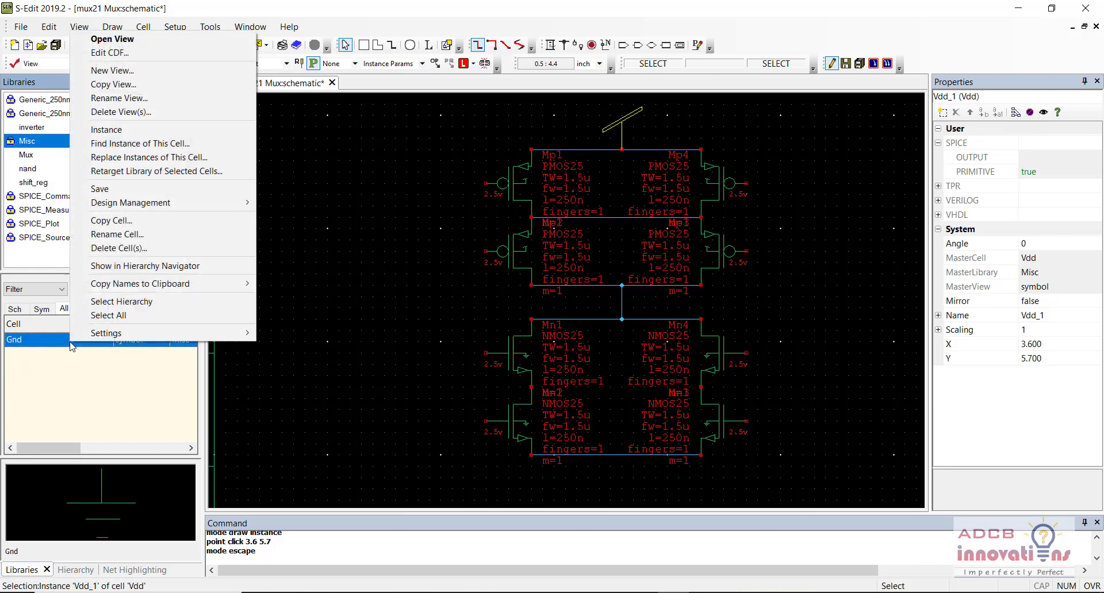
click(129, 136)
Put a ground below the NMOS bottom rail and delete the stray ground left of Mn2.
click(463, 388)
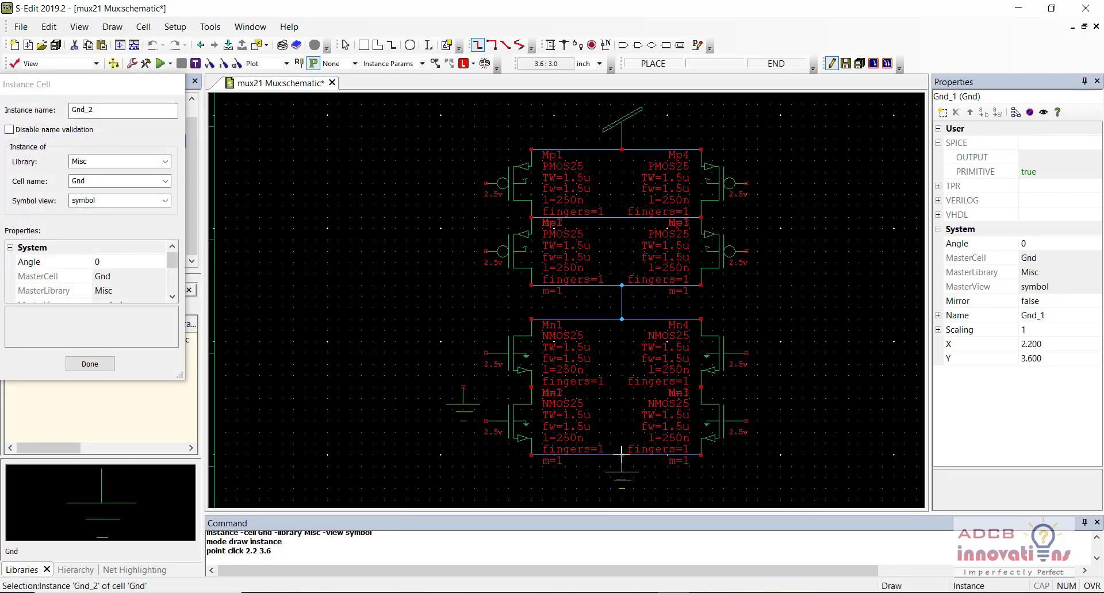
click(620, 454)
key(Escape)
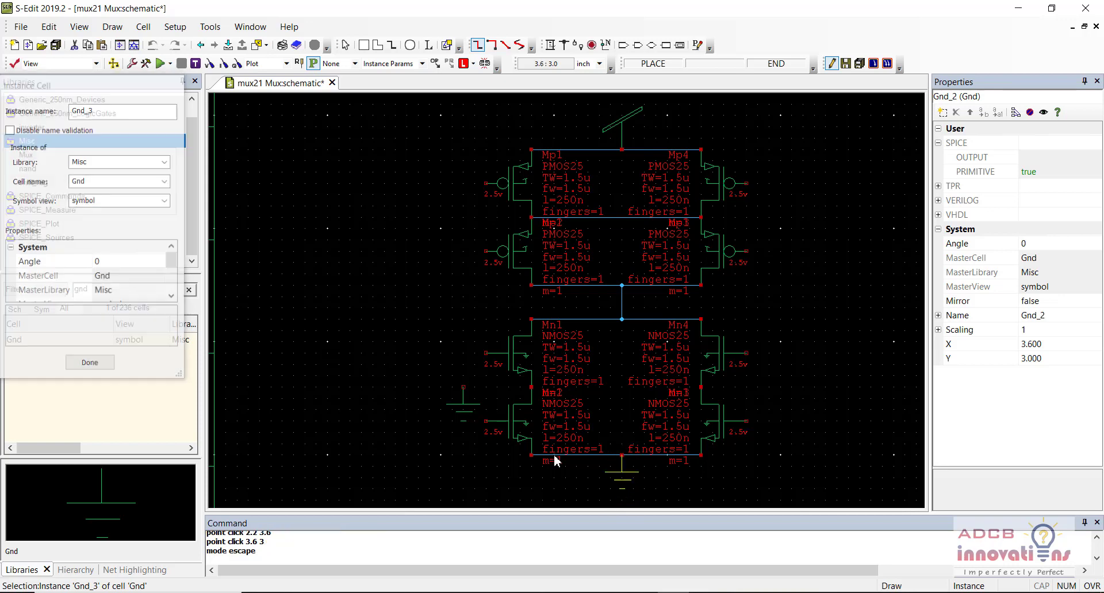
click(475, 415)
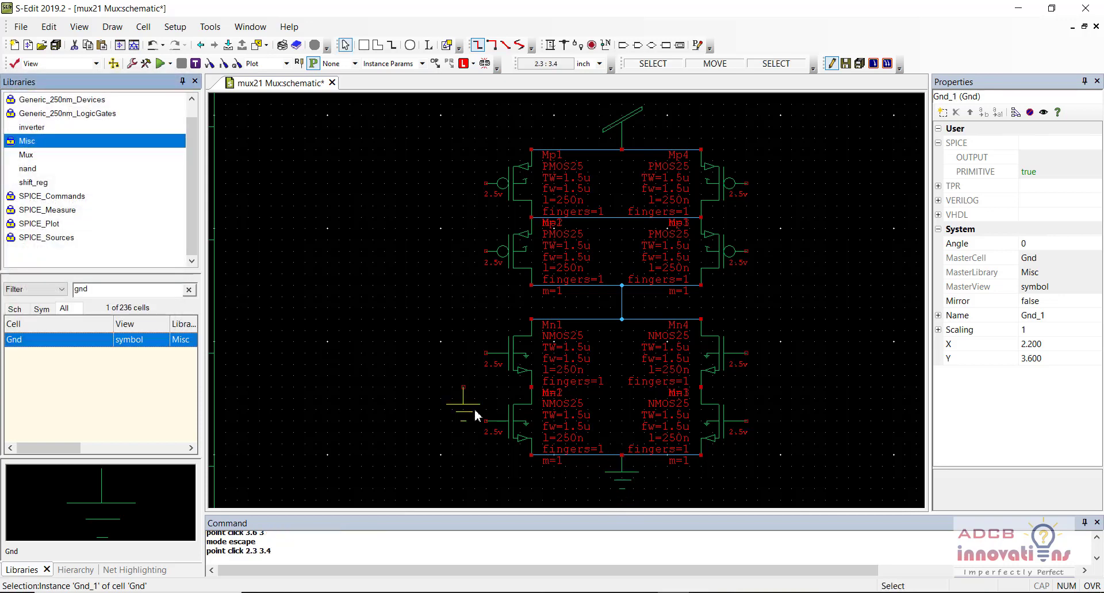
key(Delete)
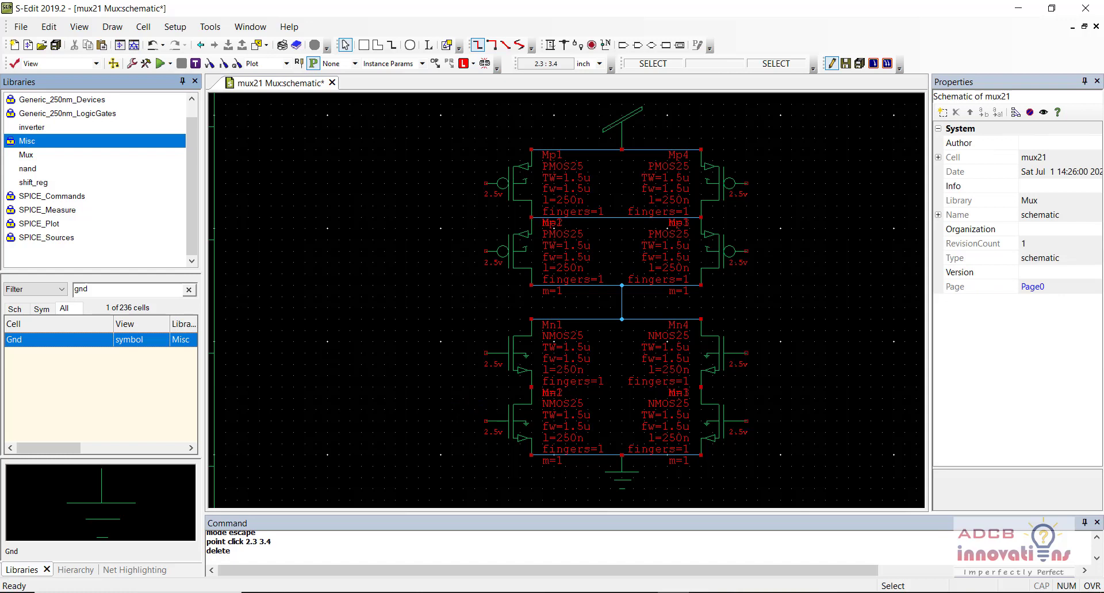
Place output port Y to the right of the circuit.
click(637, 45)
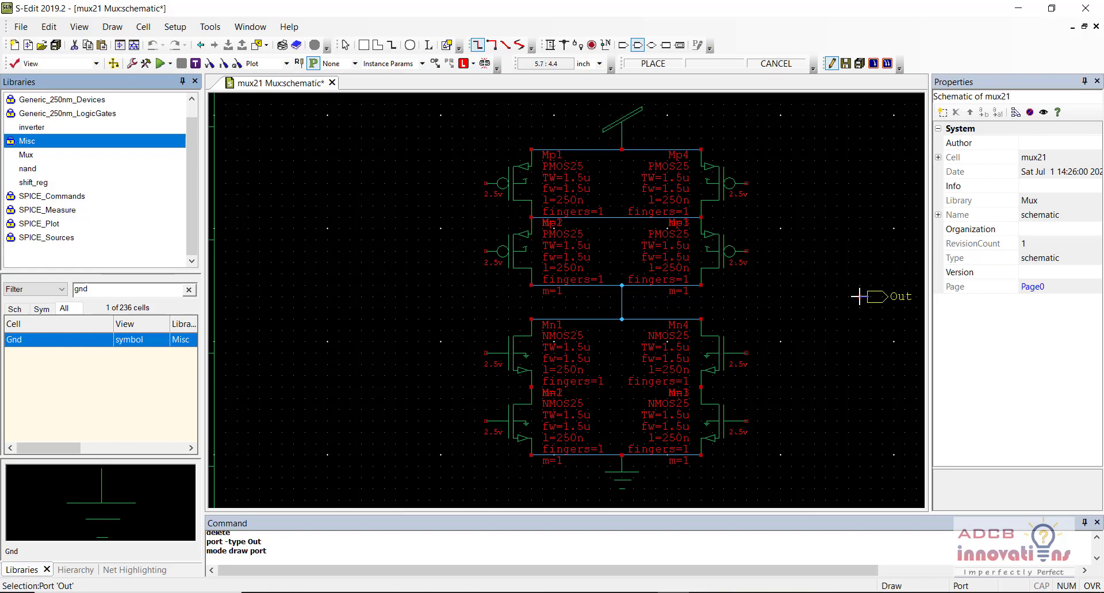
click(859, 297)
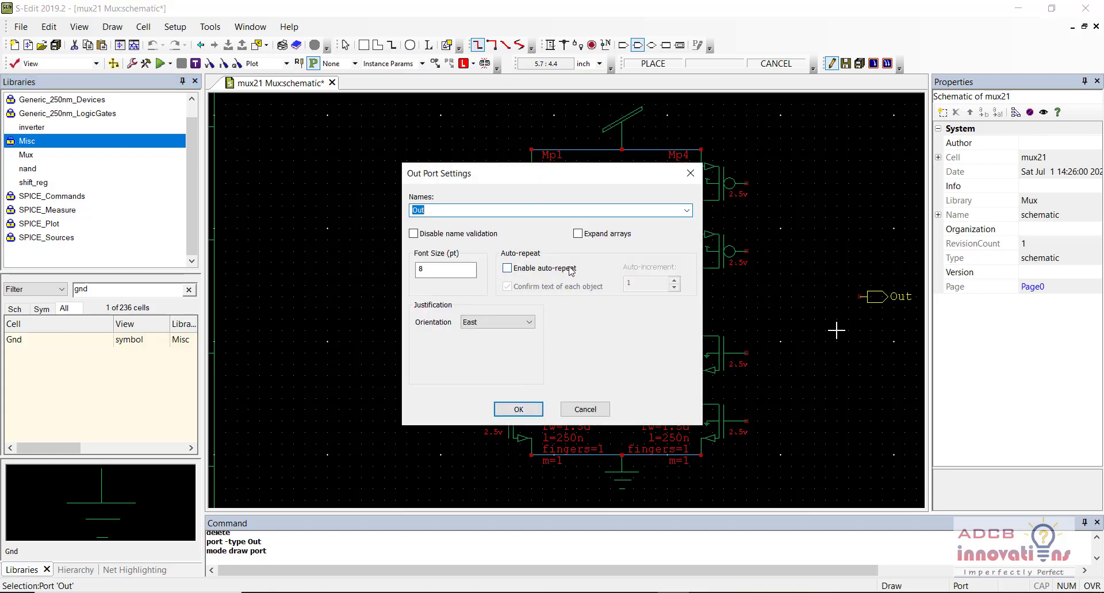
text(Y)
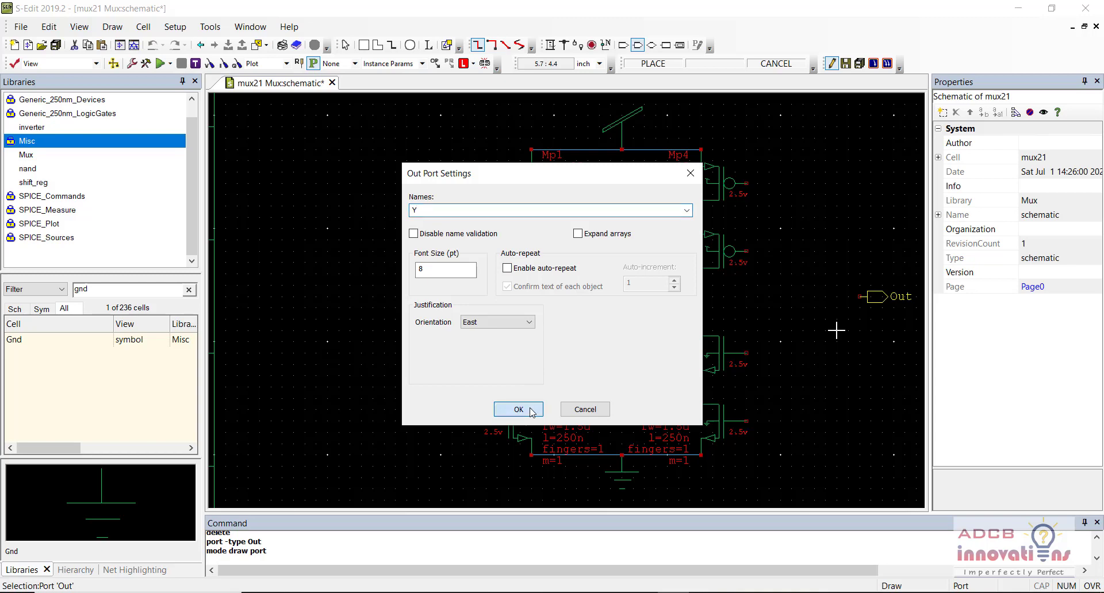
click(508, 409)
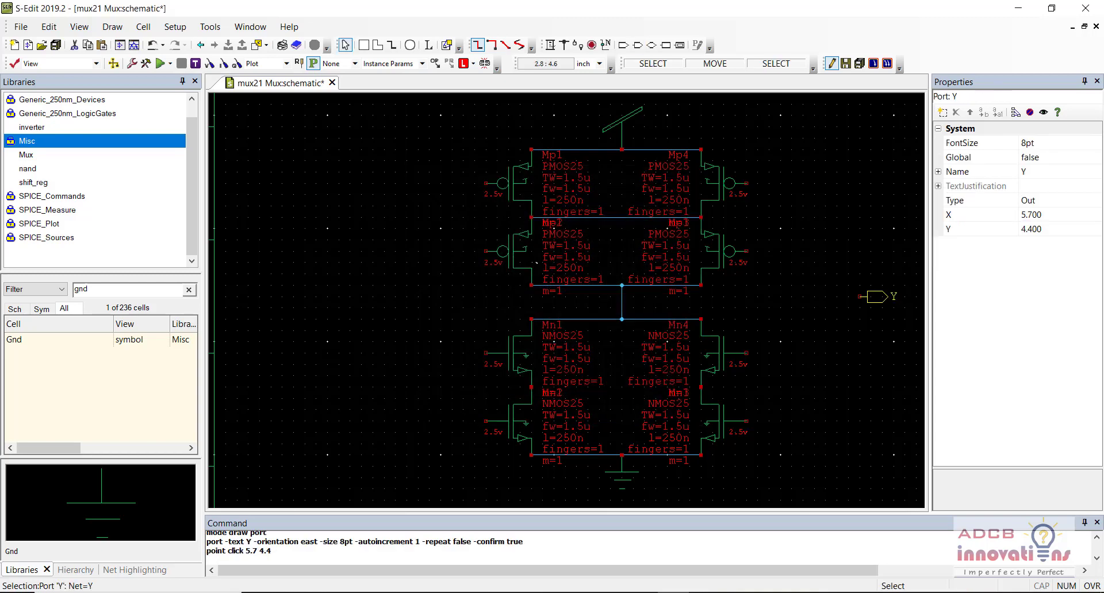
Place input ports A, B and S stacked on the left side of the circuit.
click(623, 45)
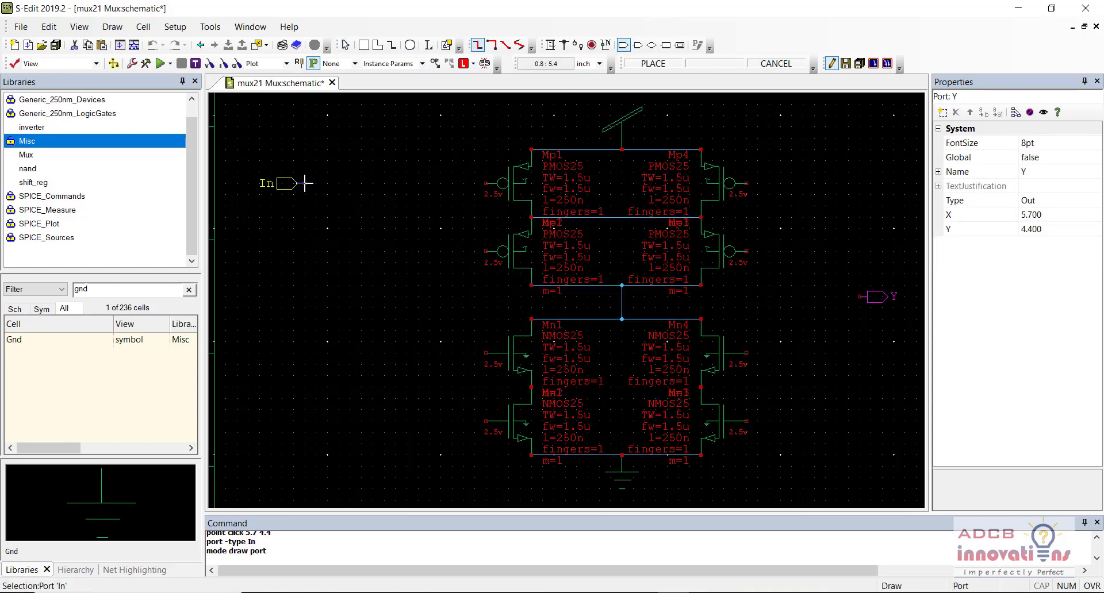
click(304, 183)
key(Return)
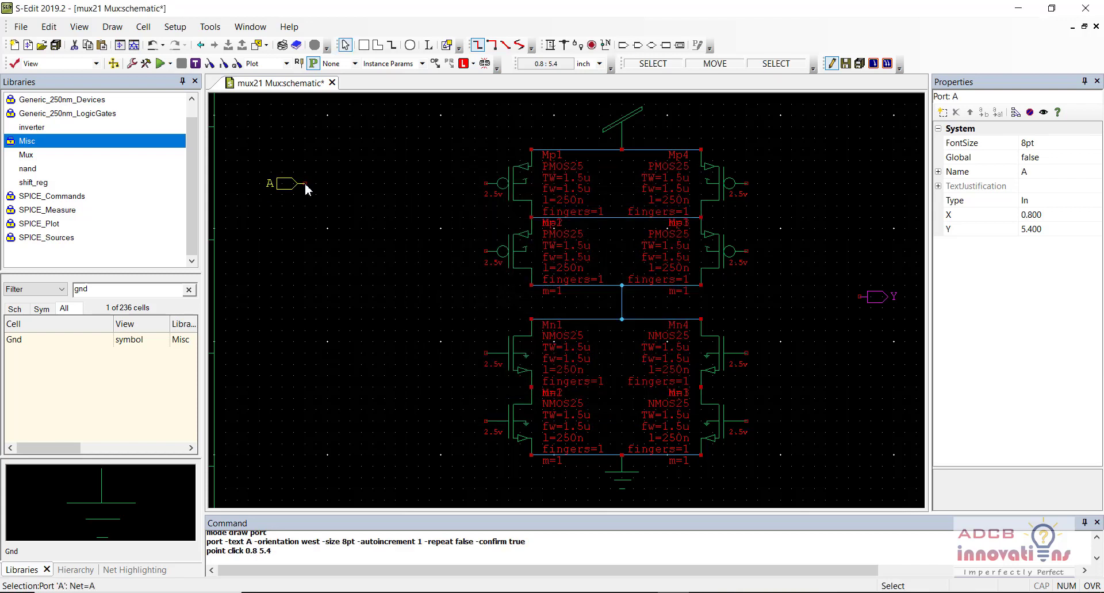
click(629, 45)
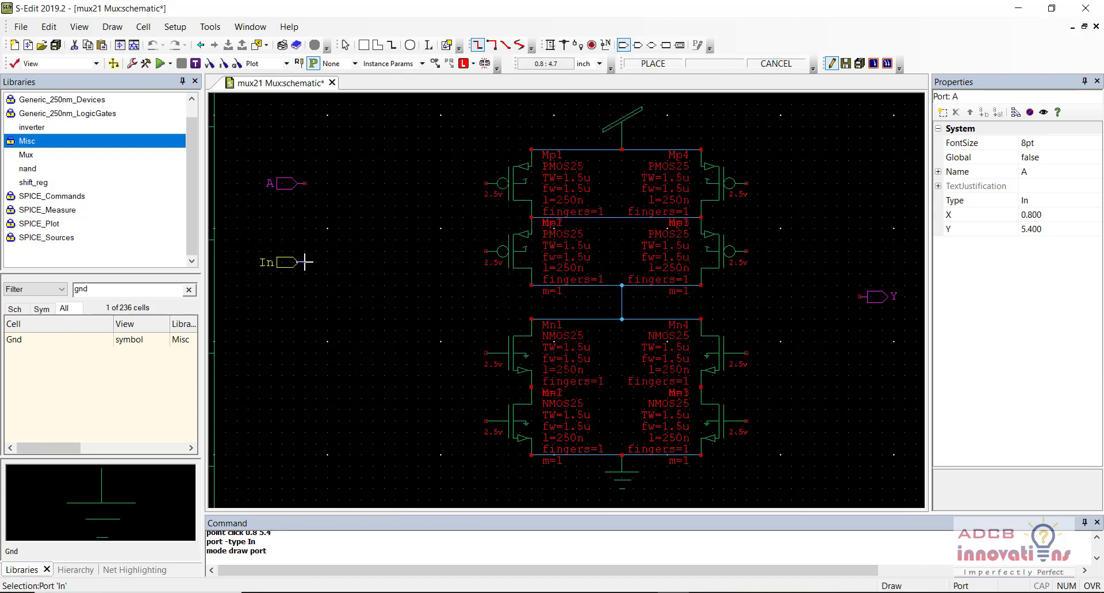
click(304, 262)
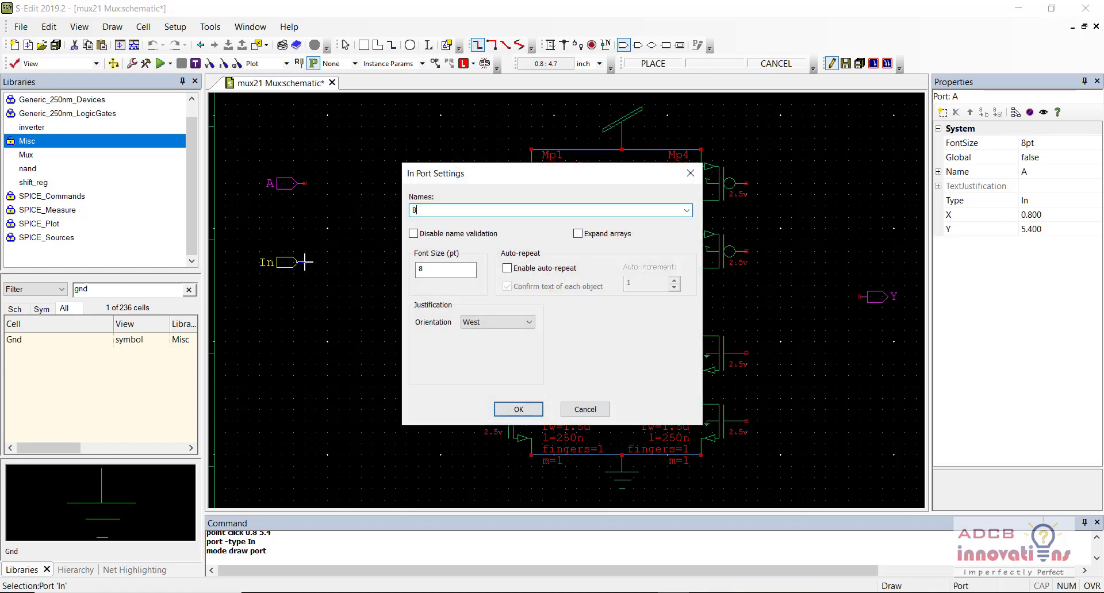
key(Return)
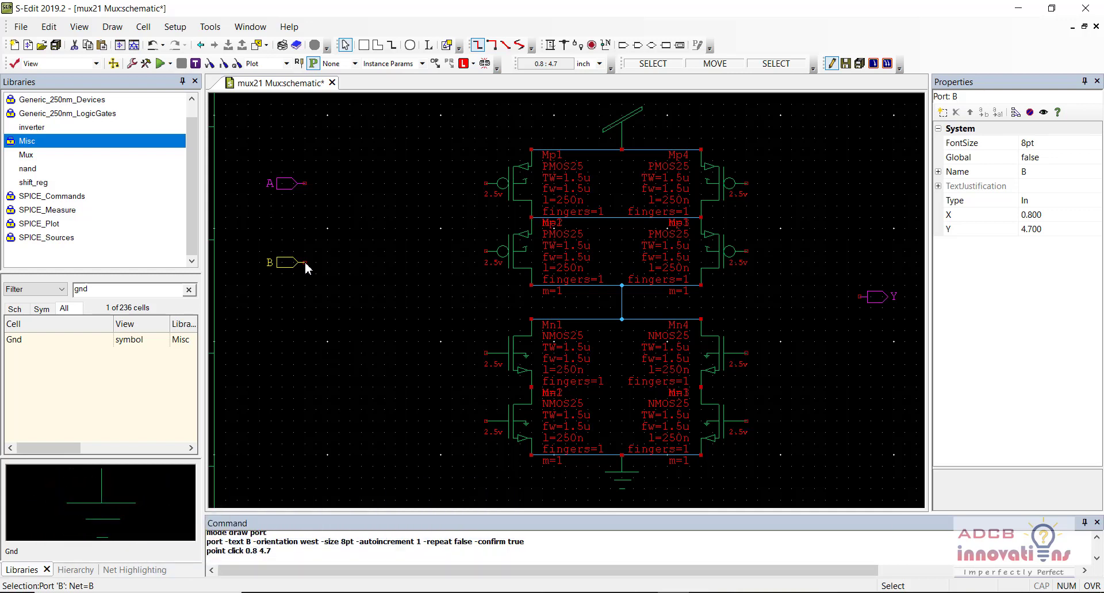
click(623, 45)
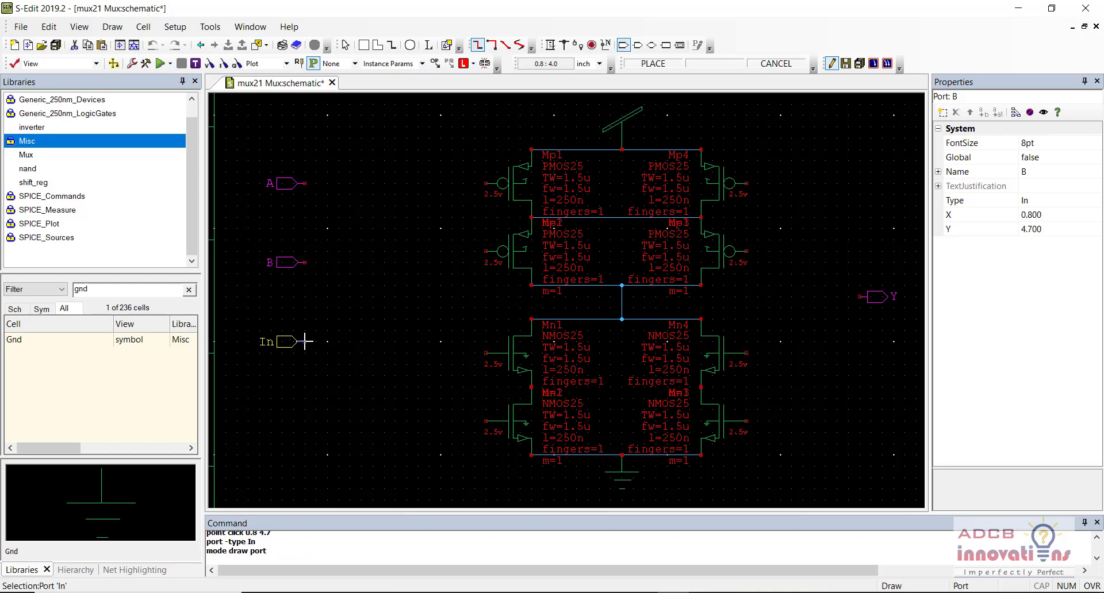
click(305, 341)
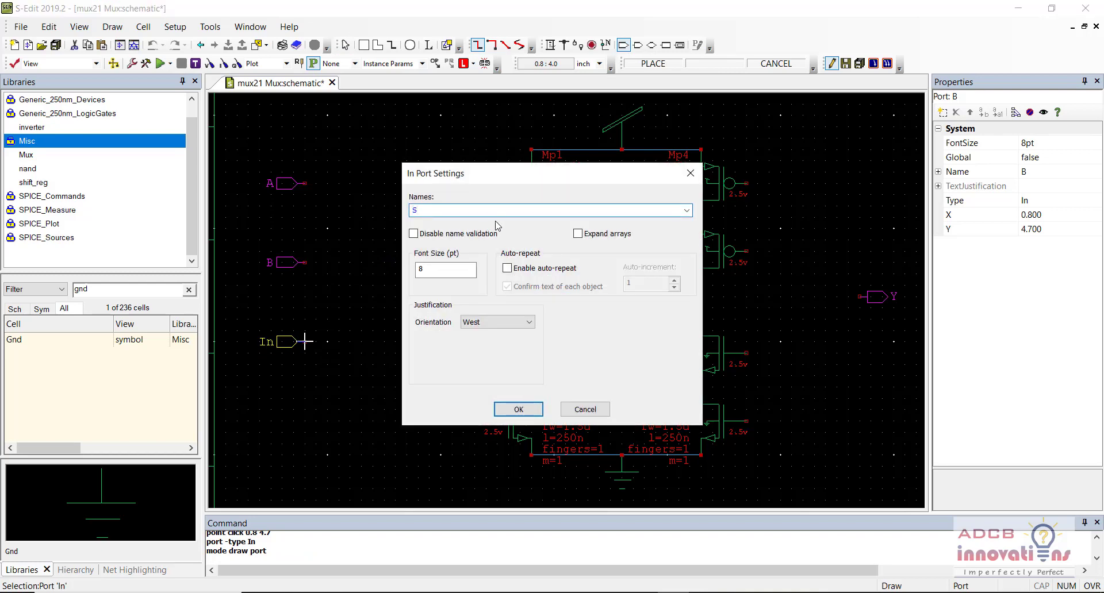
key(Return)
click(384, 286)
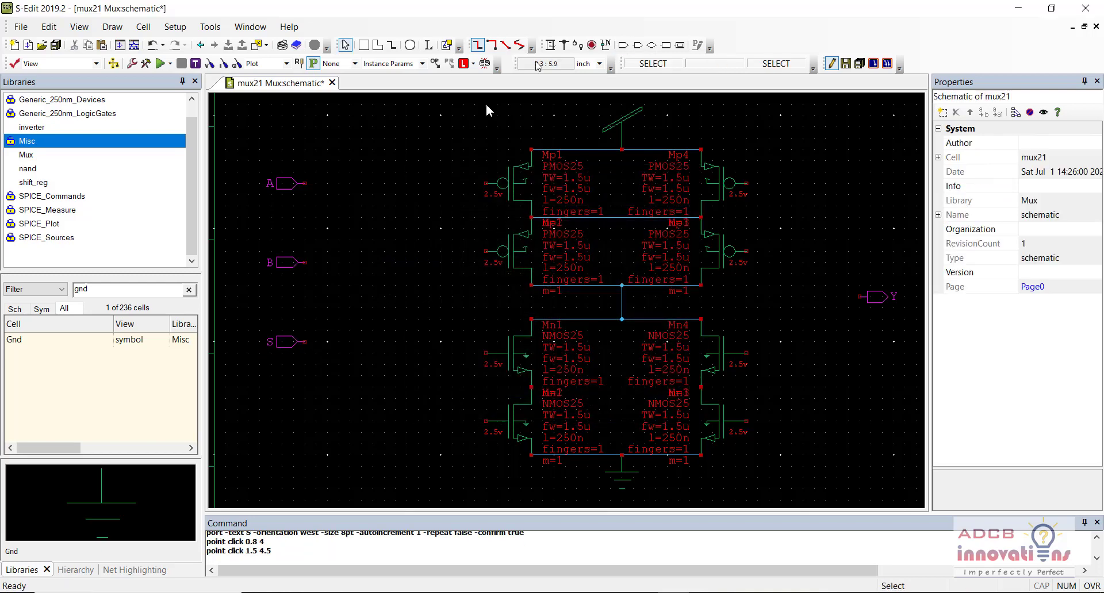
click(549, 45)
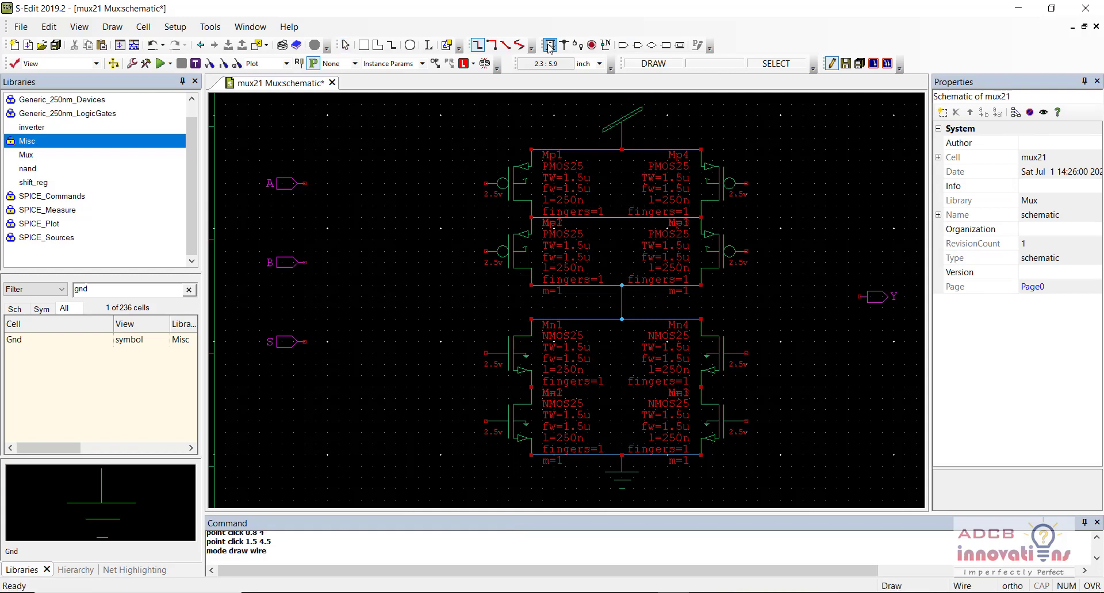
Wire port A to the Mp1 gate, nudge port B up, and wire it to Mp2's gate.
click(305, 182)
click(486, 183)
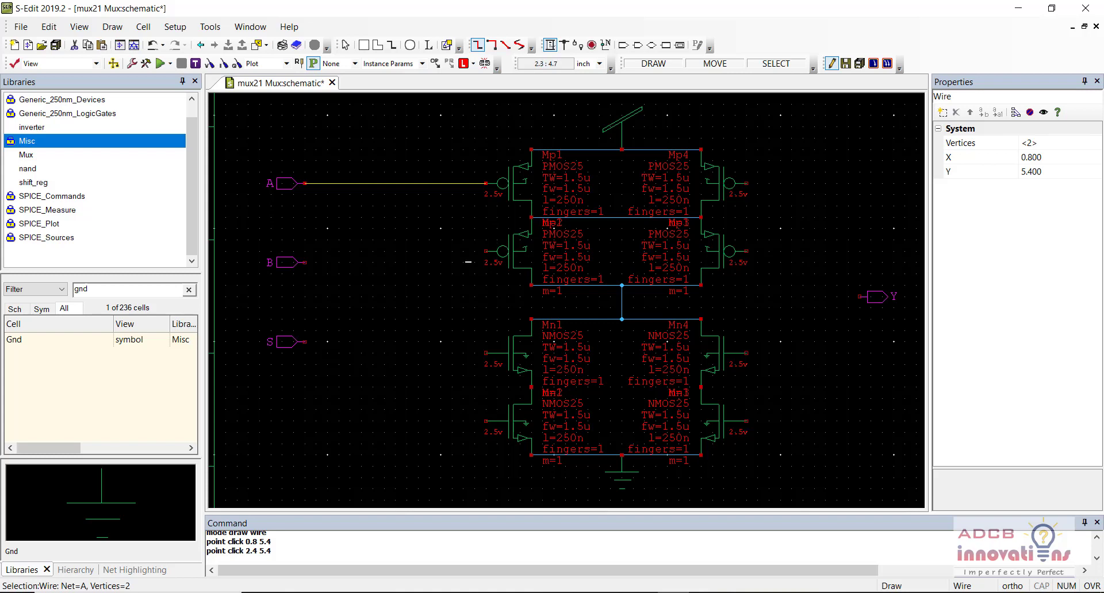
key(Escape)
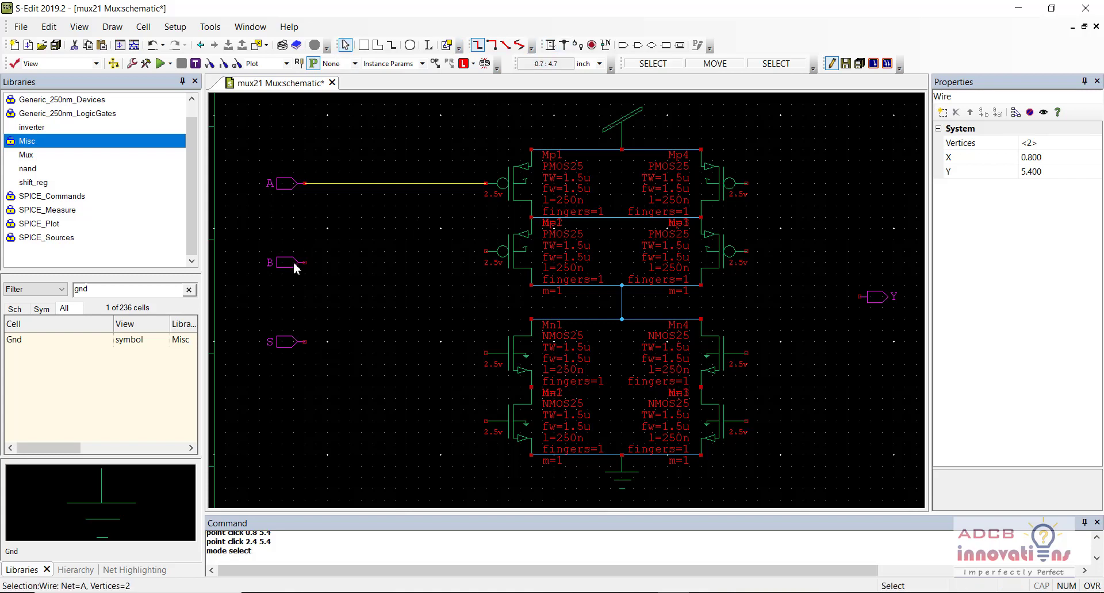
click(283, 264)
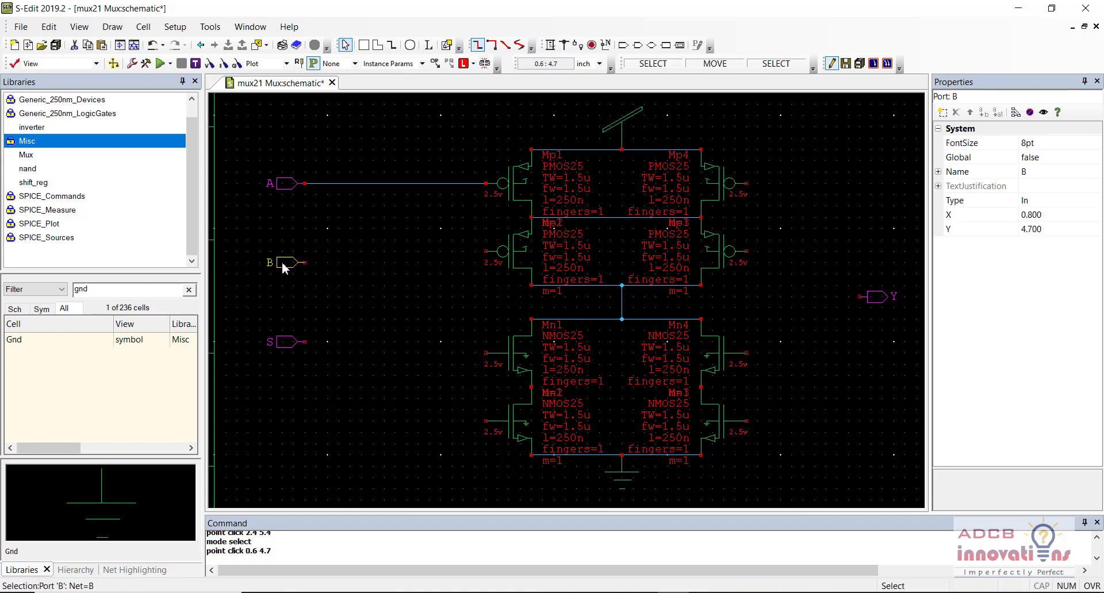
middle_drag(282, 264, 282, 253)
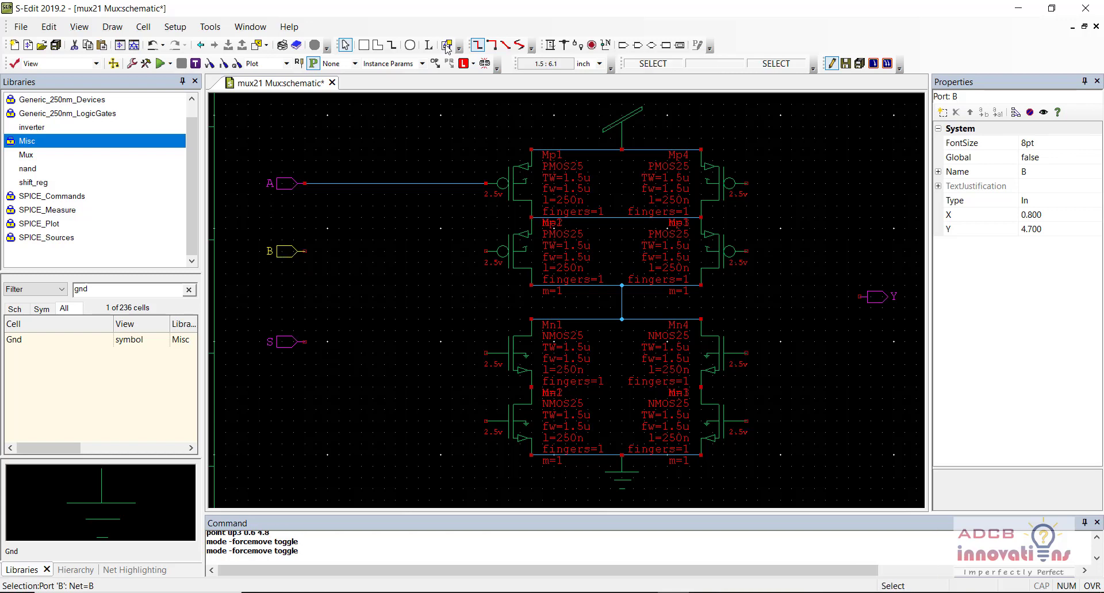
click(550, 46)
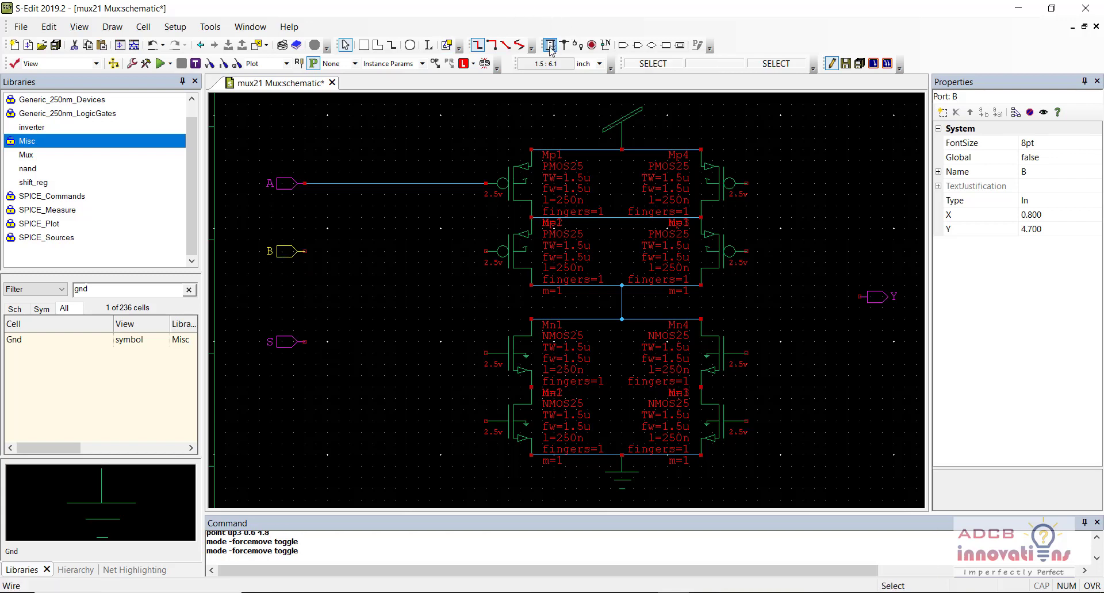
click(304, 250)
click(486, 251)
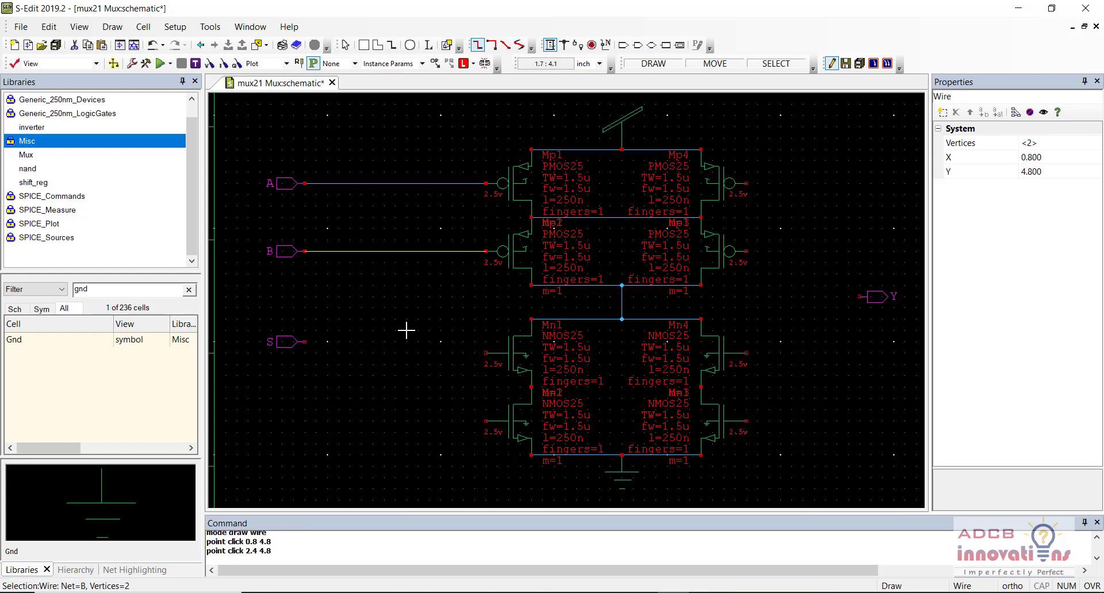
Wire the Mn1 gate up to the A line and begin a wire from the Mn4 gate.
click(486, 352)
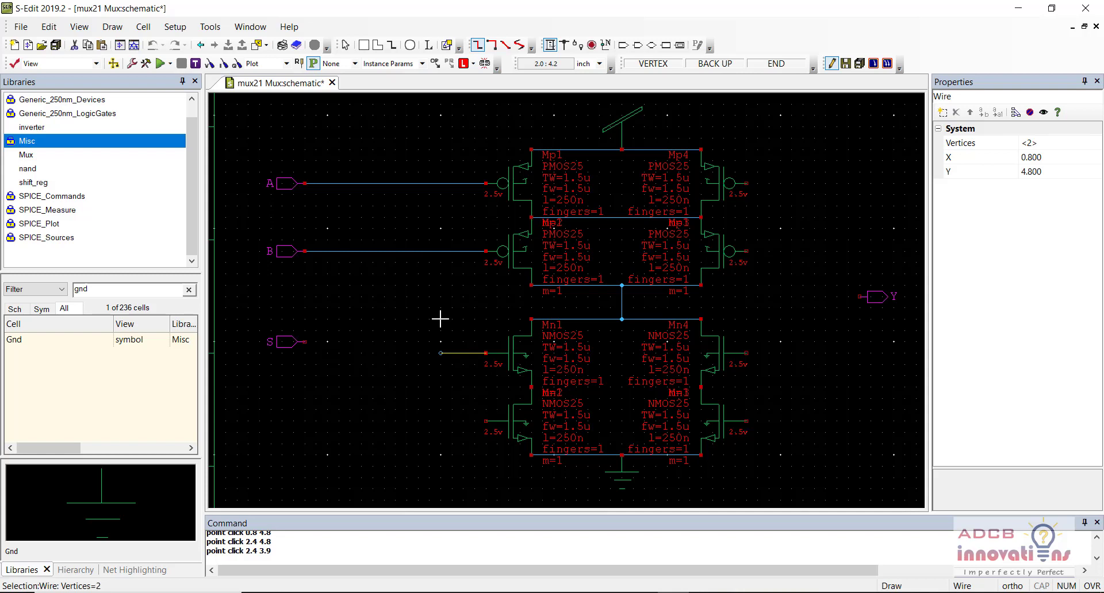
click(440, 352)
click(440, 183)
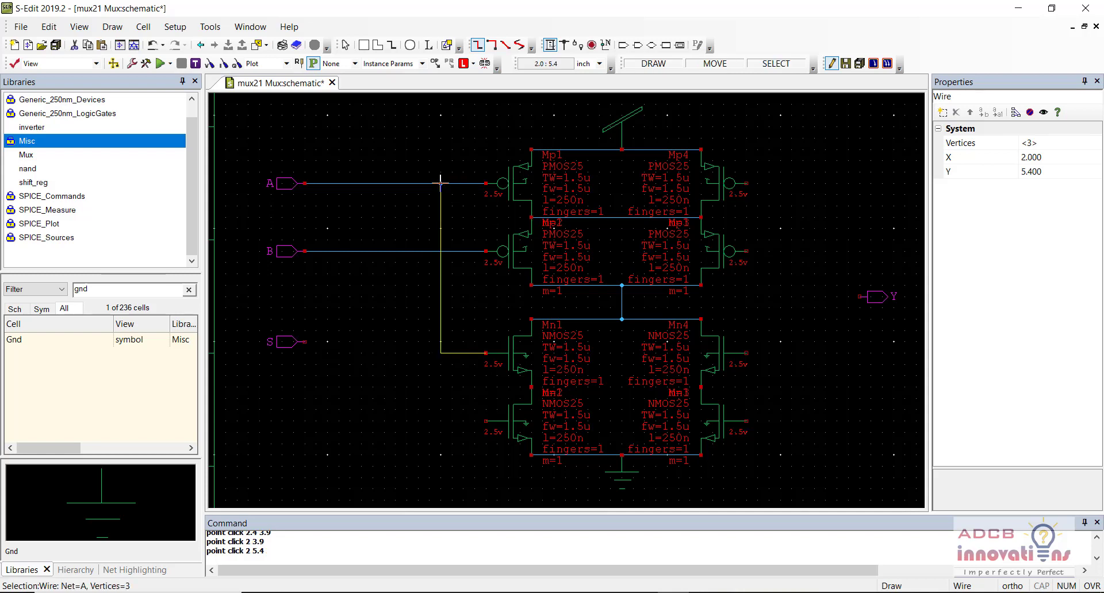
click(745, 352)
click(825, 352)
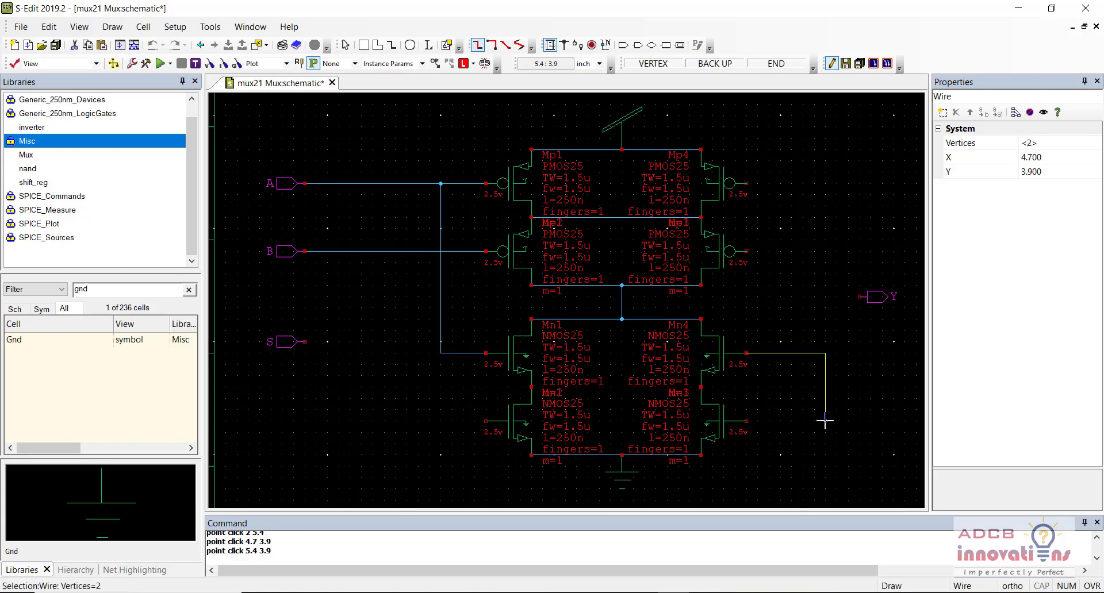
Route the Mn4 gate wire under the transistors and up onto net B.
scroll(826, 451, down, 2)
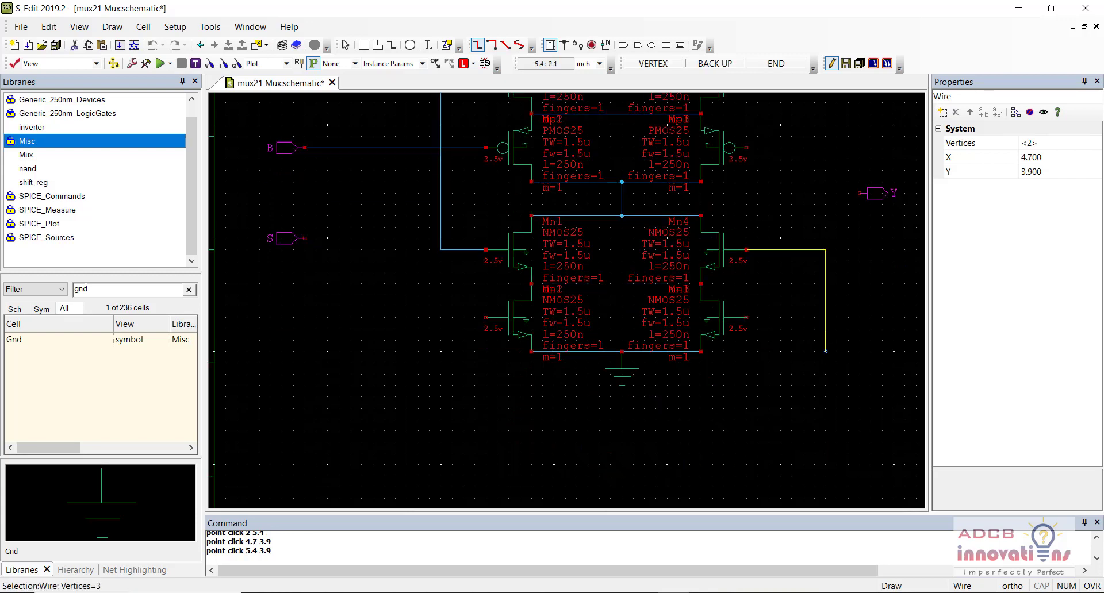
click(814, 408)
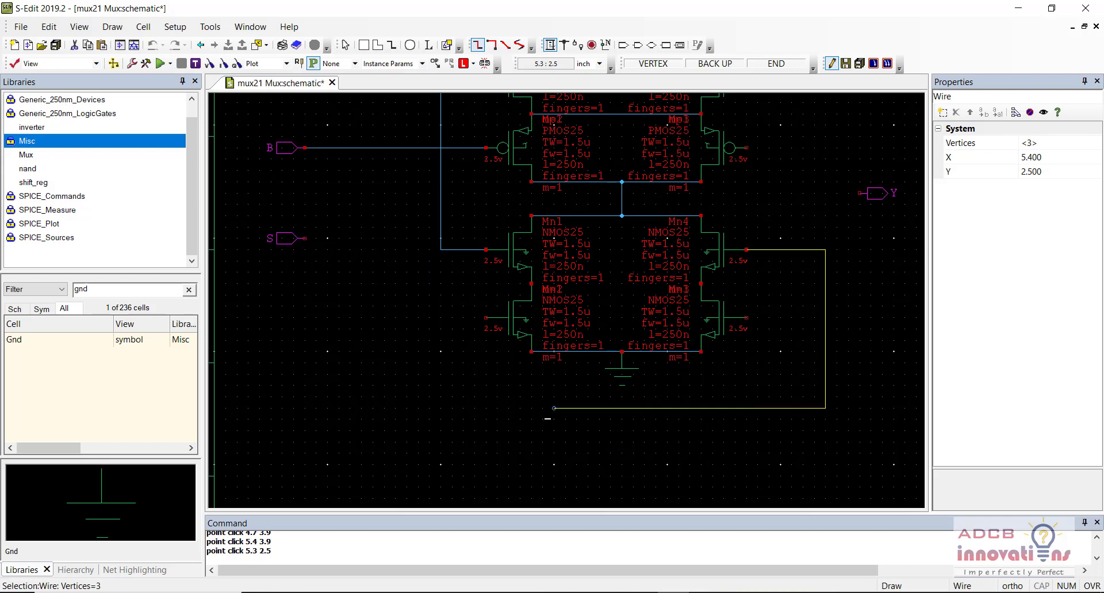
click(418, 409)
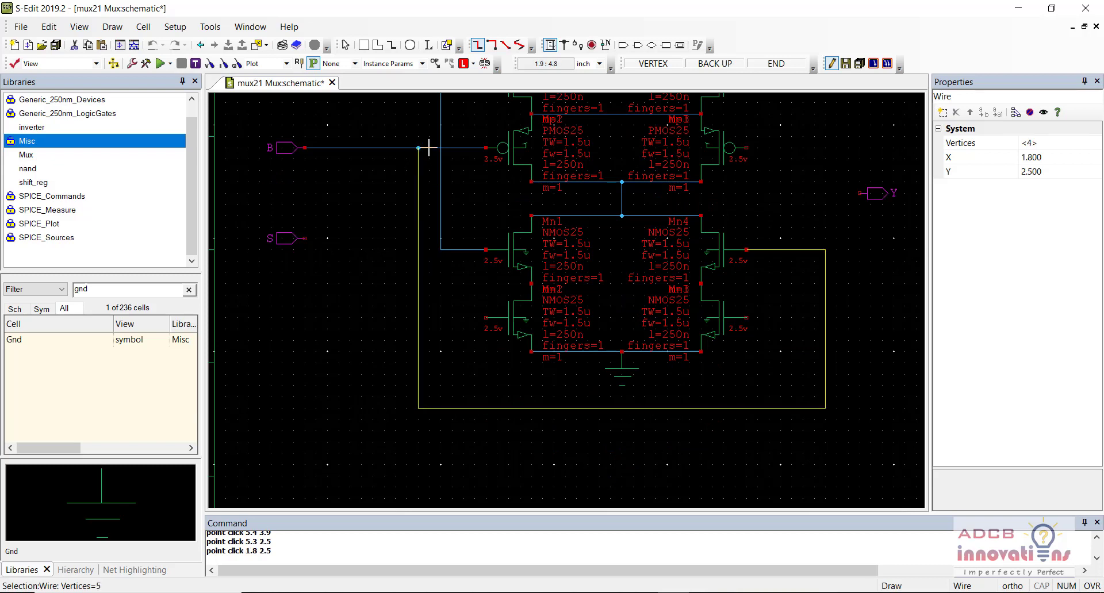
click(417, 148)
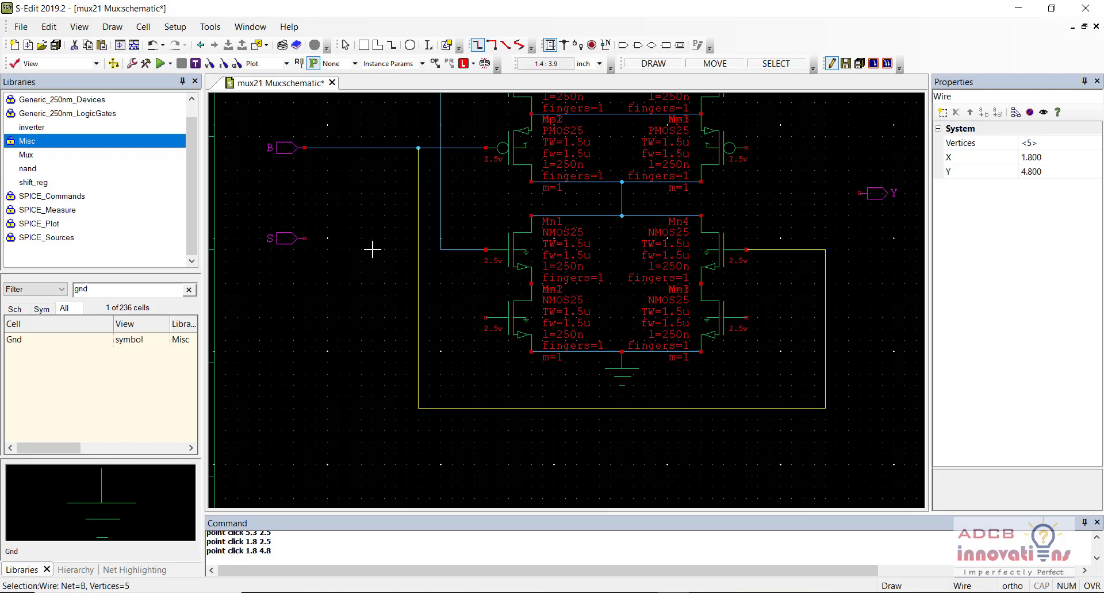
scroll(369, 246, up, 2)
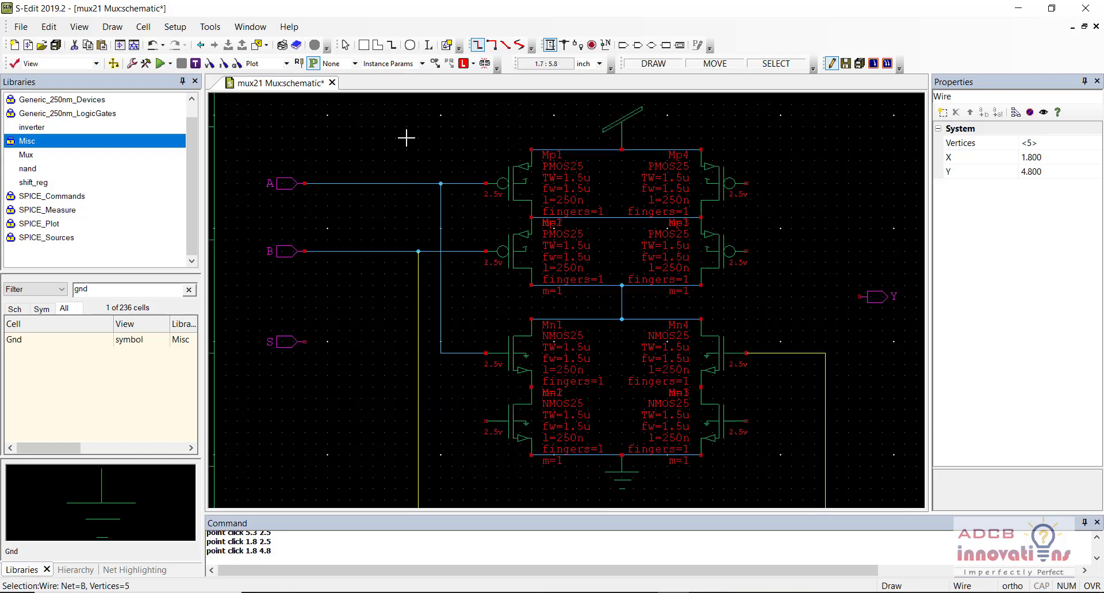
click(345, 46)
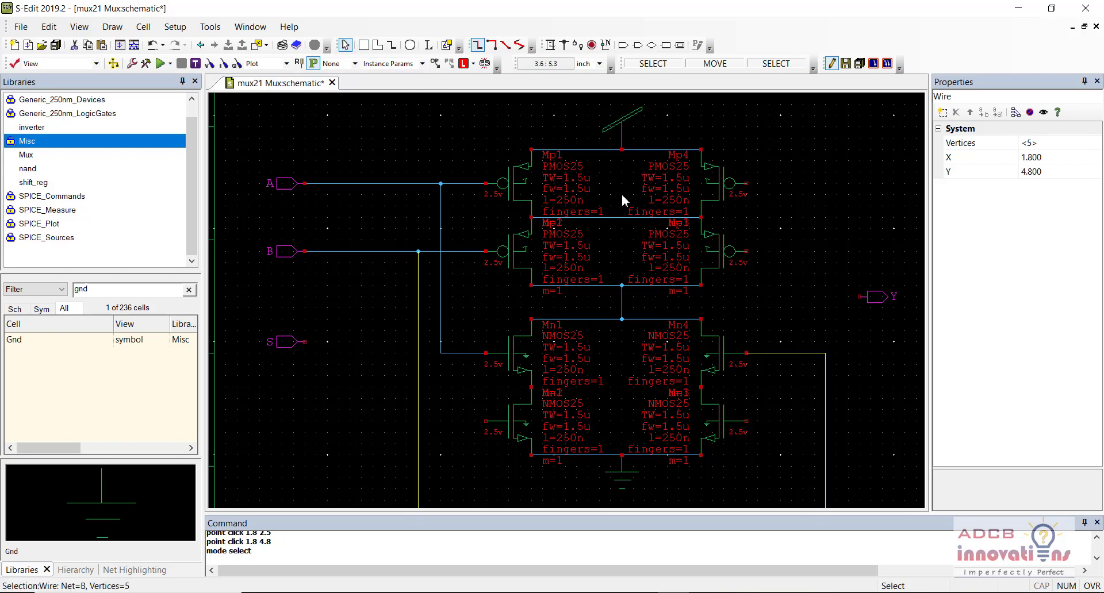
Run a wire from port S over the top of the circuit to the Mp3 gate.
click(550, 45)
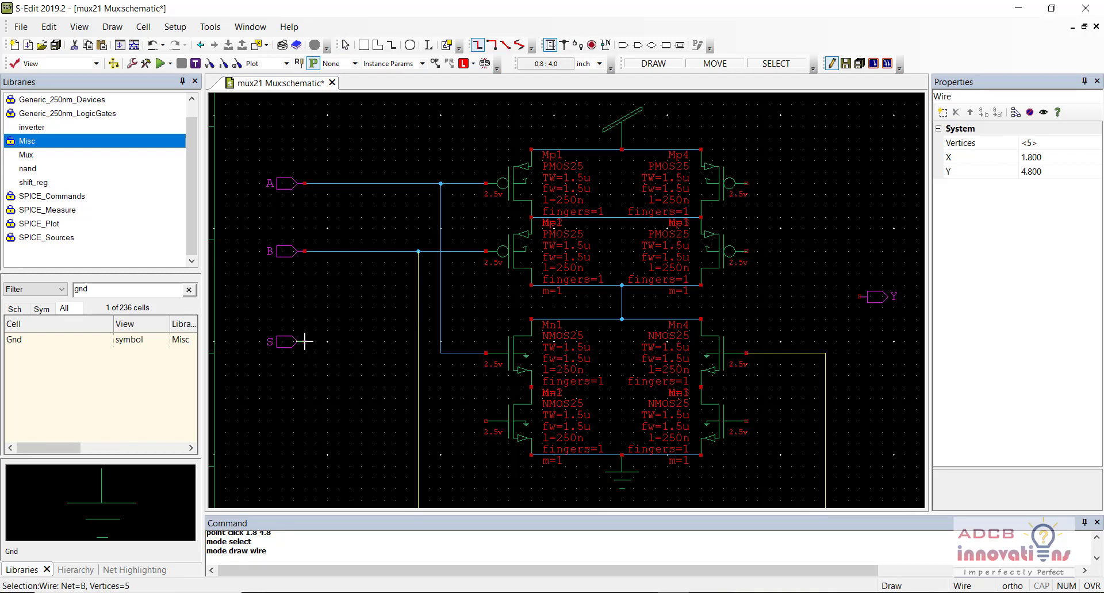
click(305, 342)
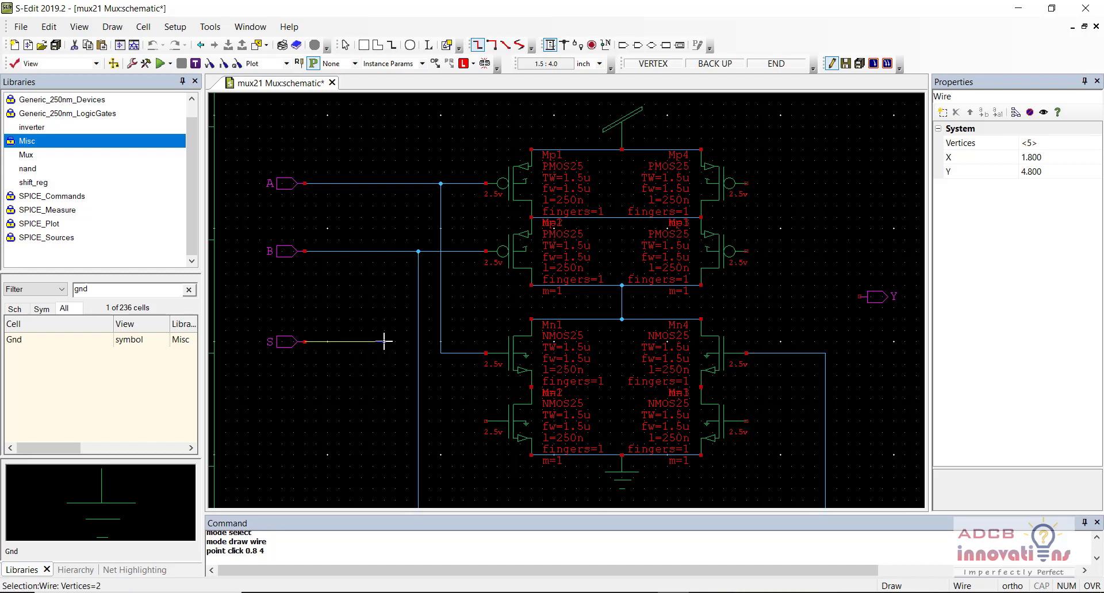
click(384, 342)
click(373, 115)
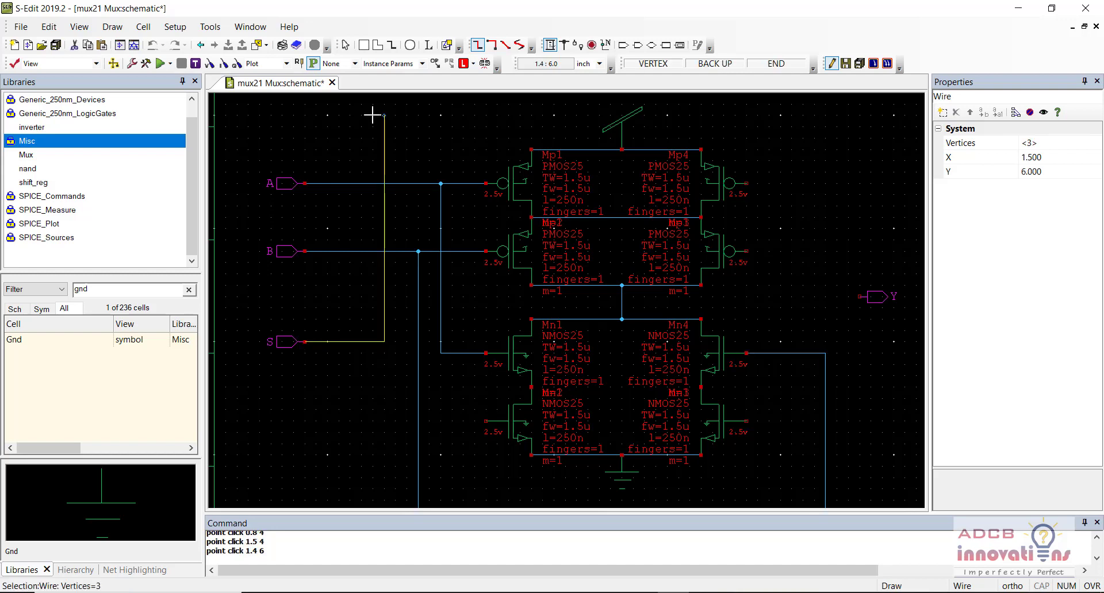
scroll(375, 112, up, 2)
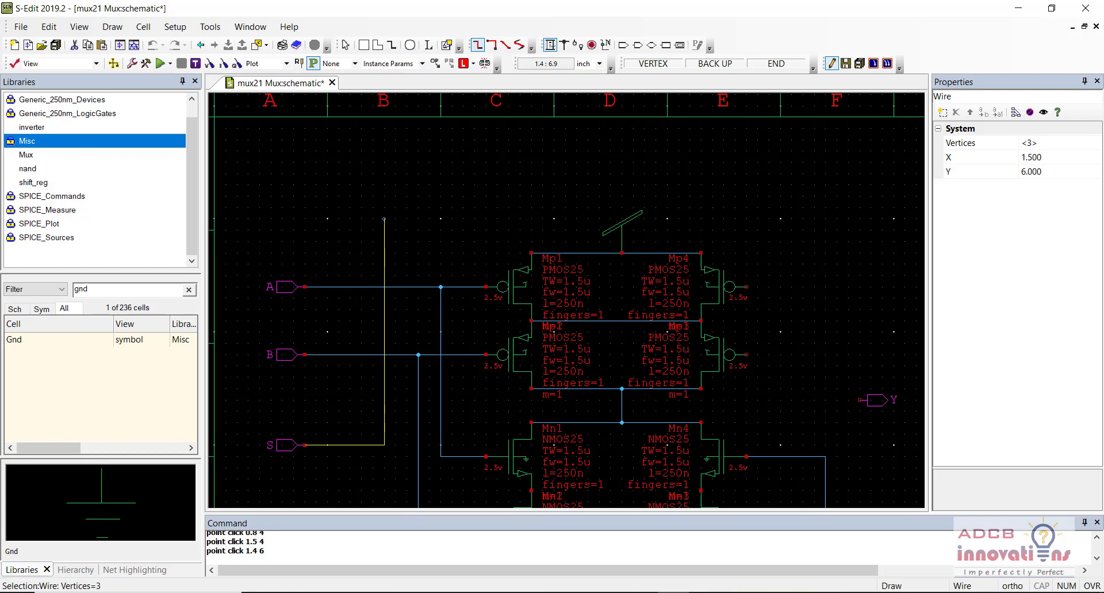
click(384, 185)
drag(780, 196, 791, 344)
click(780, 354)
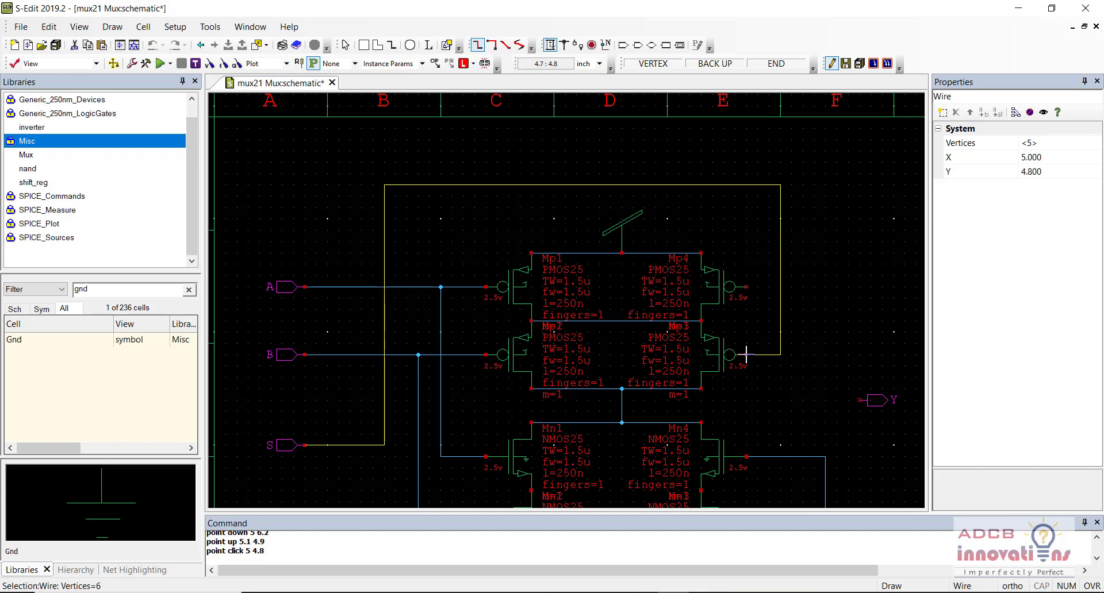
click(745, 354)
Branch the S line down to the Mn3 gate.
scroll(746, 355, down, 3)
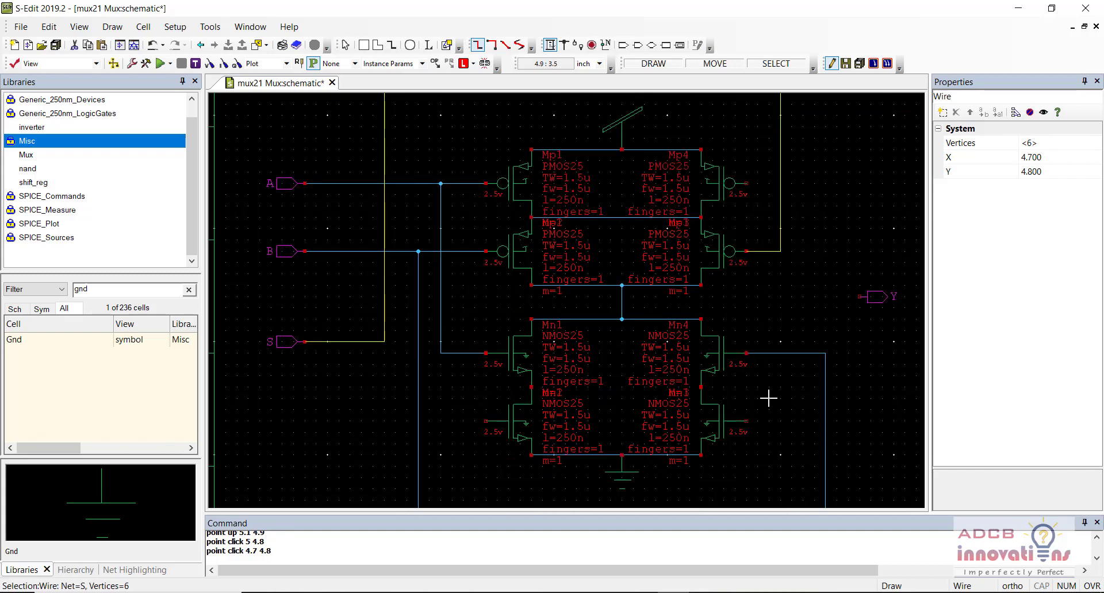
click(780, 251)
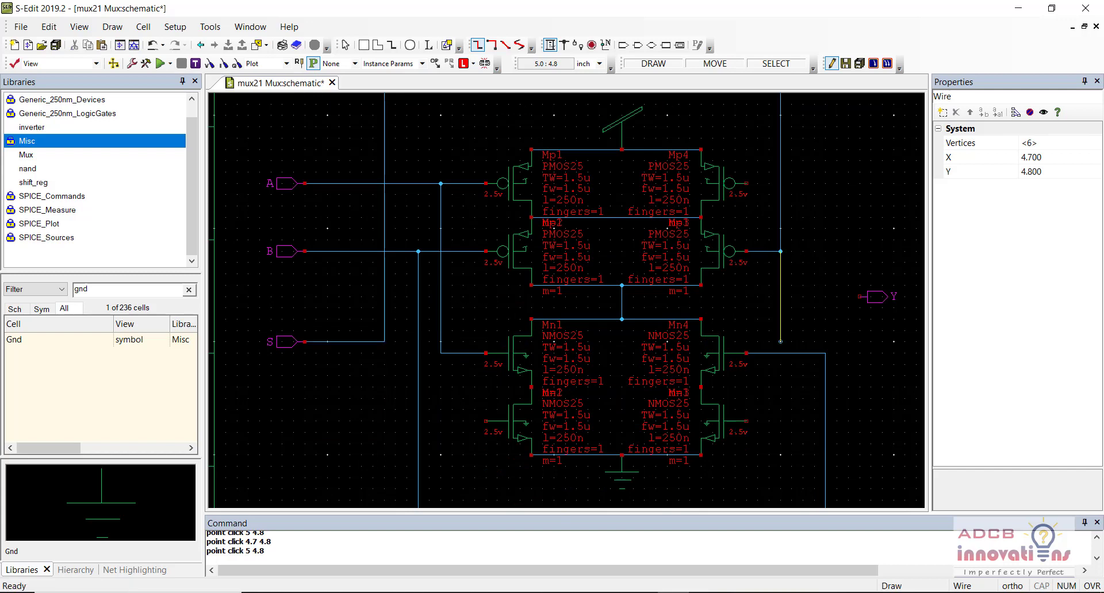
click(780, 421)
click(746, 421)
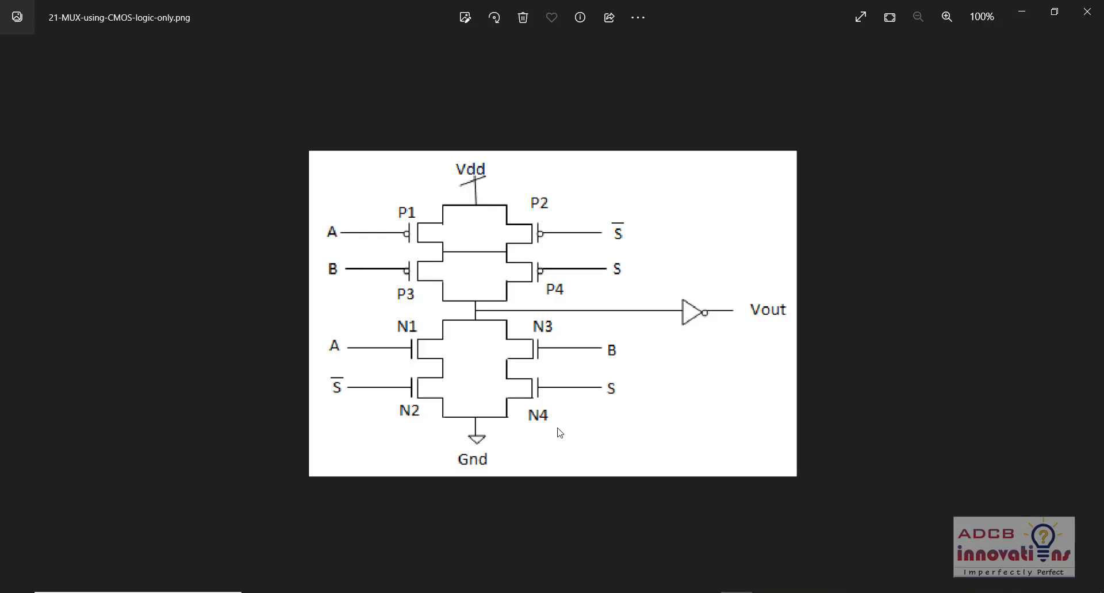
Zoom the reference mux diagram to 200% and back to 100%, then minimize Photos.
scroll(517, 361, up, 2)
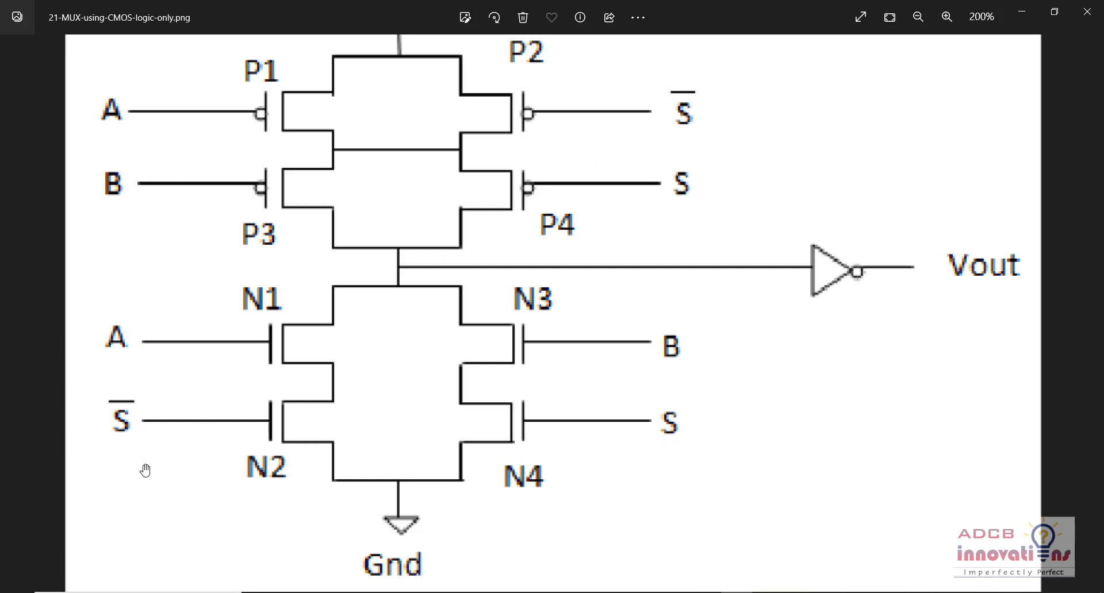
scroll(734, 265, down, 2)
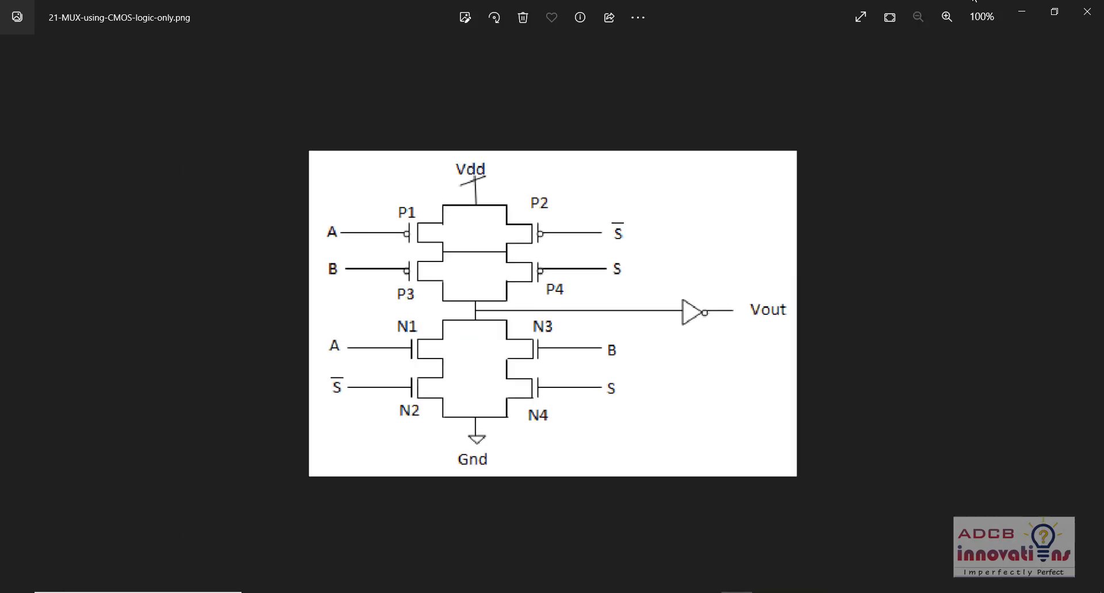
click(1020, 13)
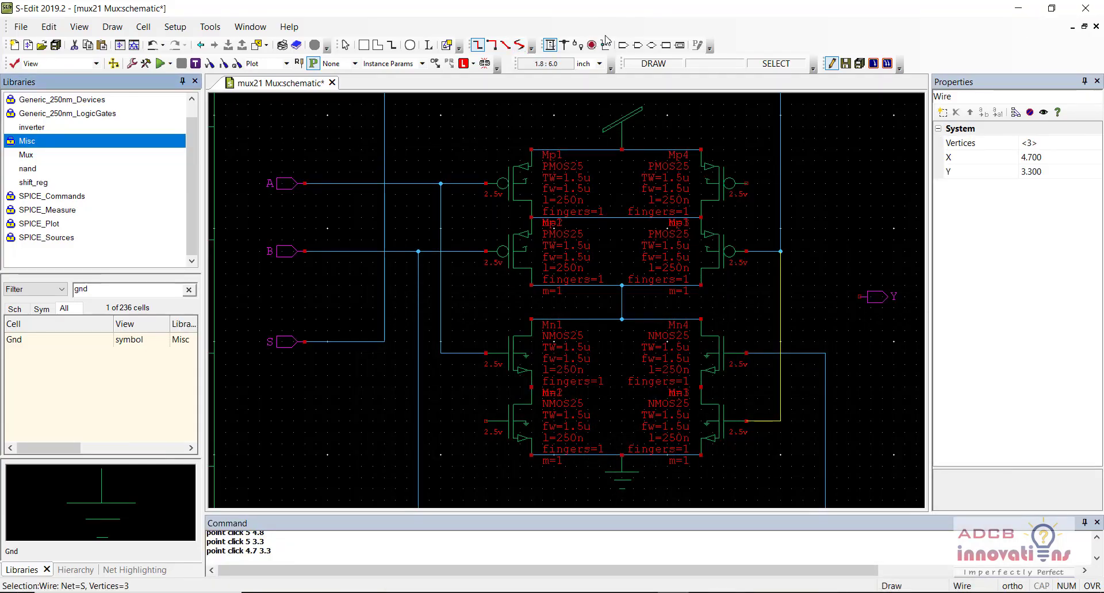
Clear the gnd filter, filter Generic_250nm_LogicGates for 'inv', and select the INV symbol.
click(345, 45)
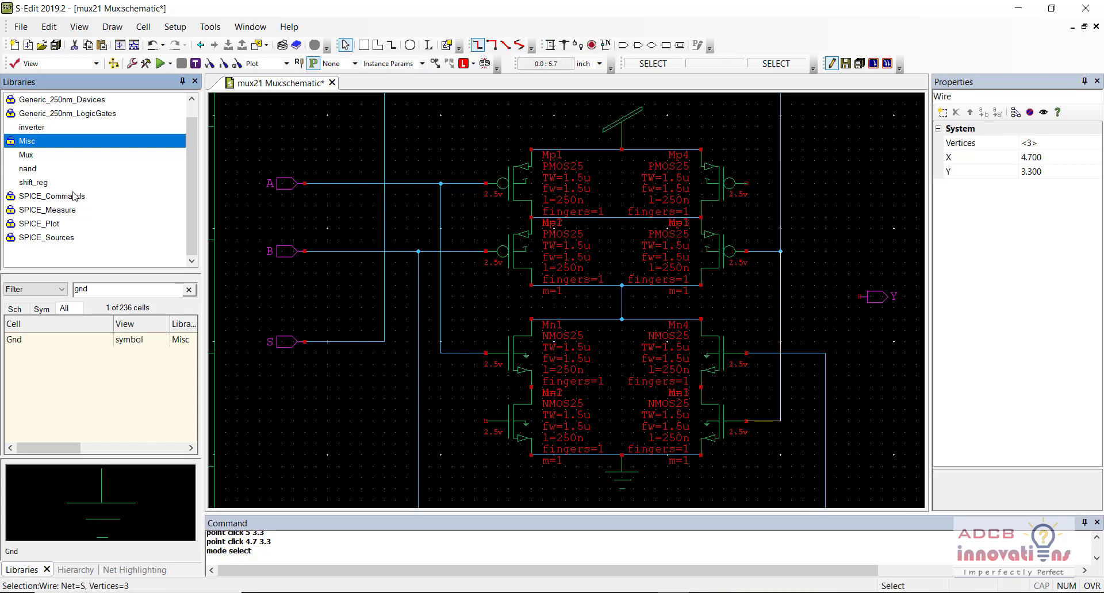
click(50, 128)
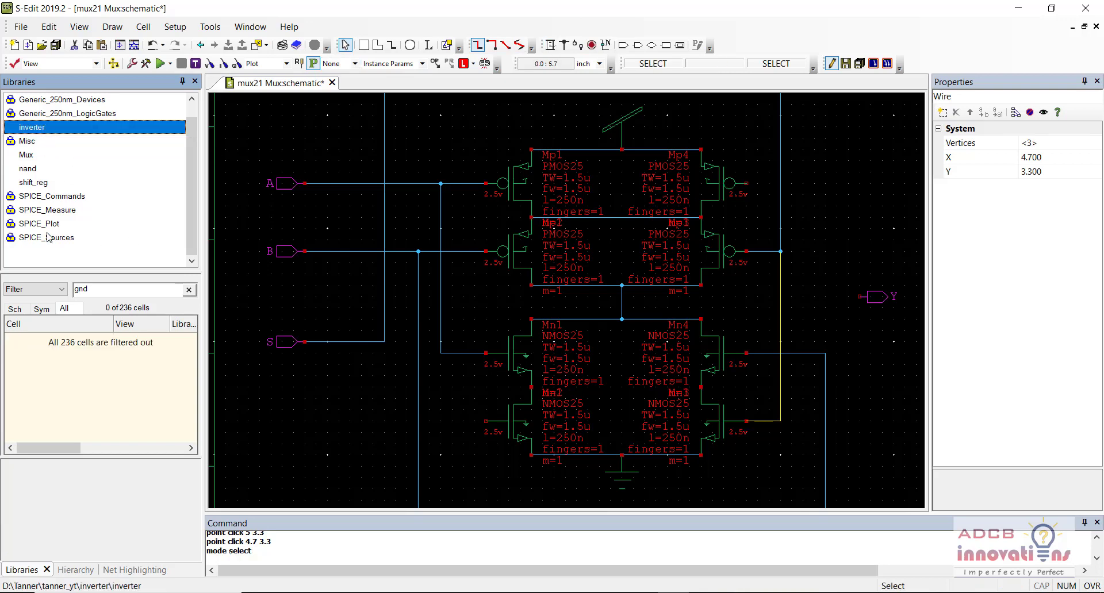
click(191, 291)
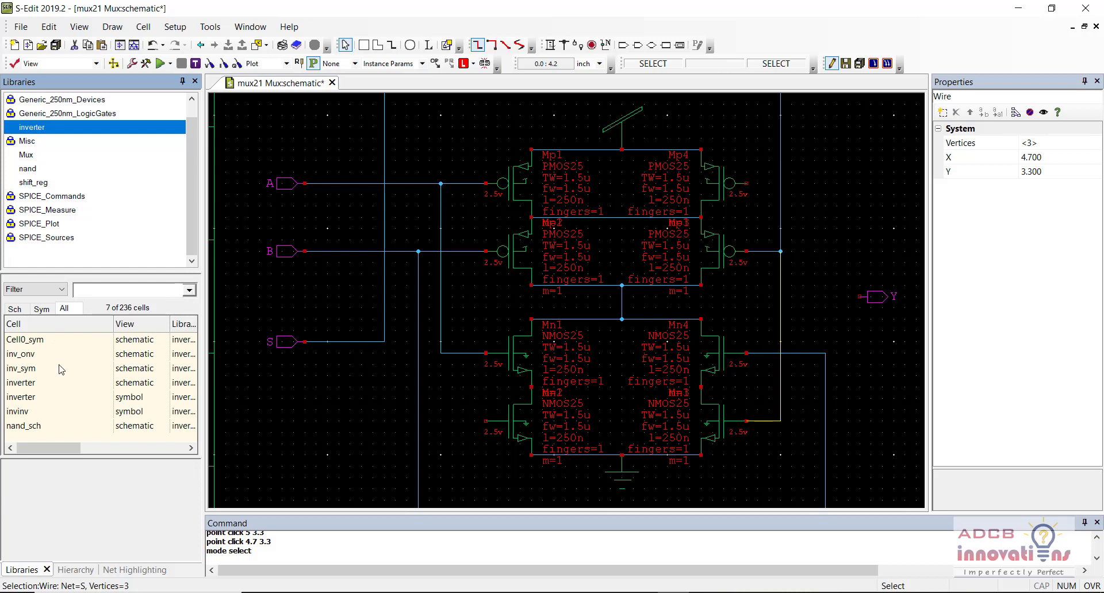
click(46, 398)
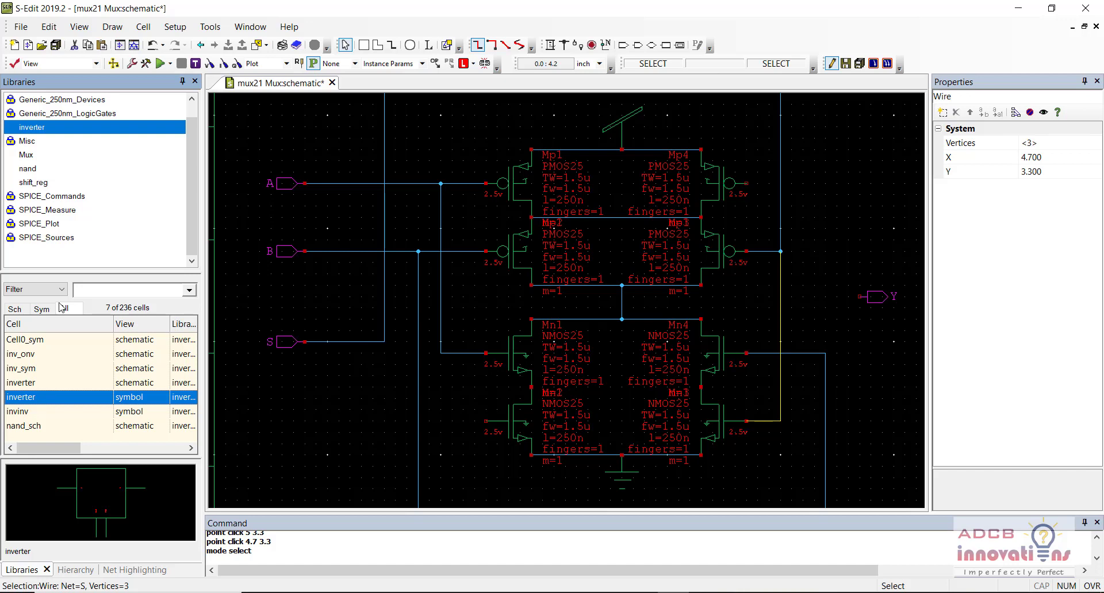
click(110, 118)
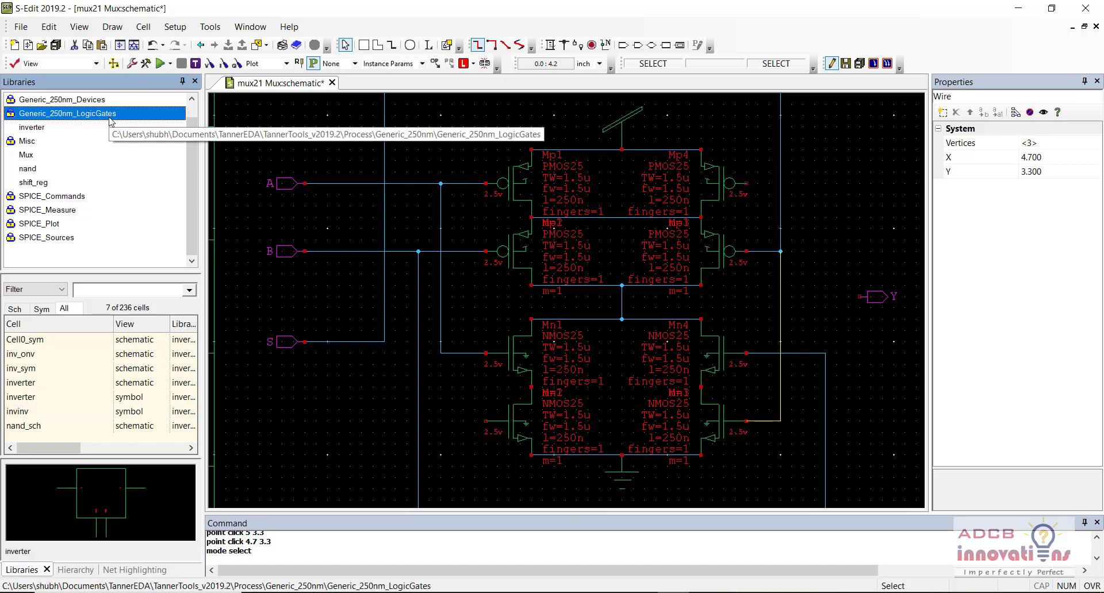
click(121, 288)
text(inv)
click(65, 345)
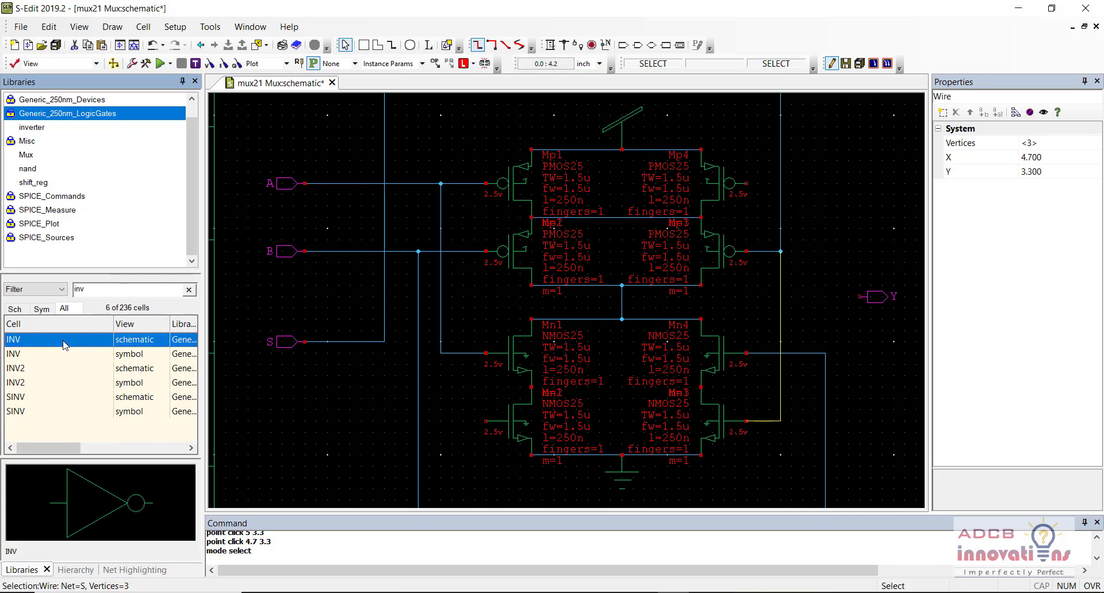
click(64, 355)
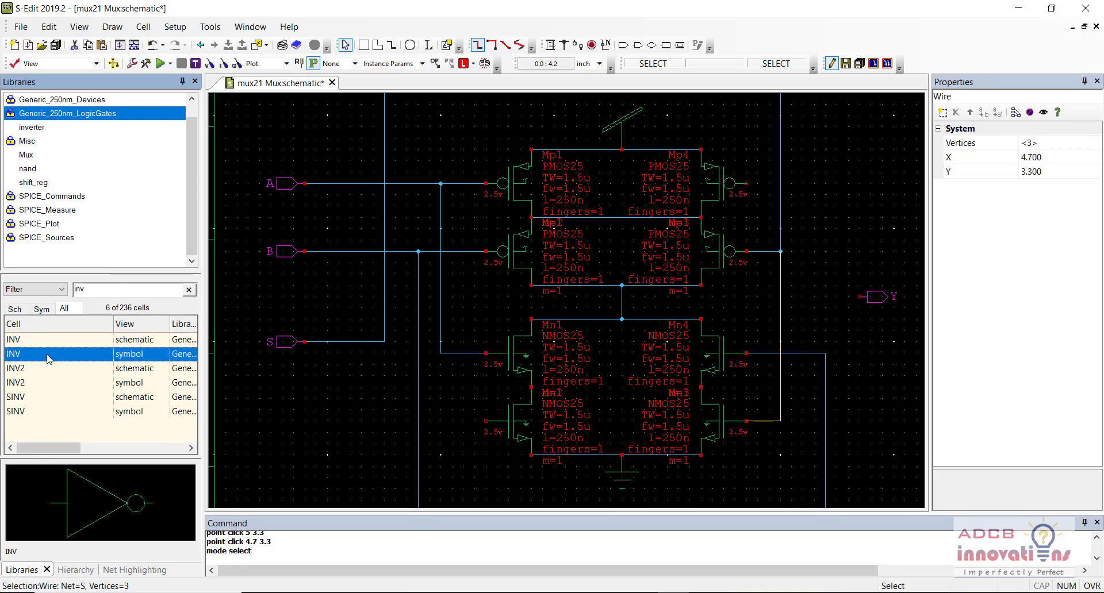
right_click(48, 356)
Place rotated INV instances: X1 below port S and X2 just before output Y.
click(87, 143)
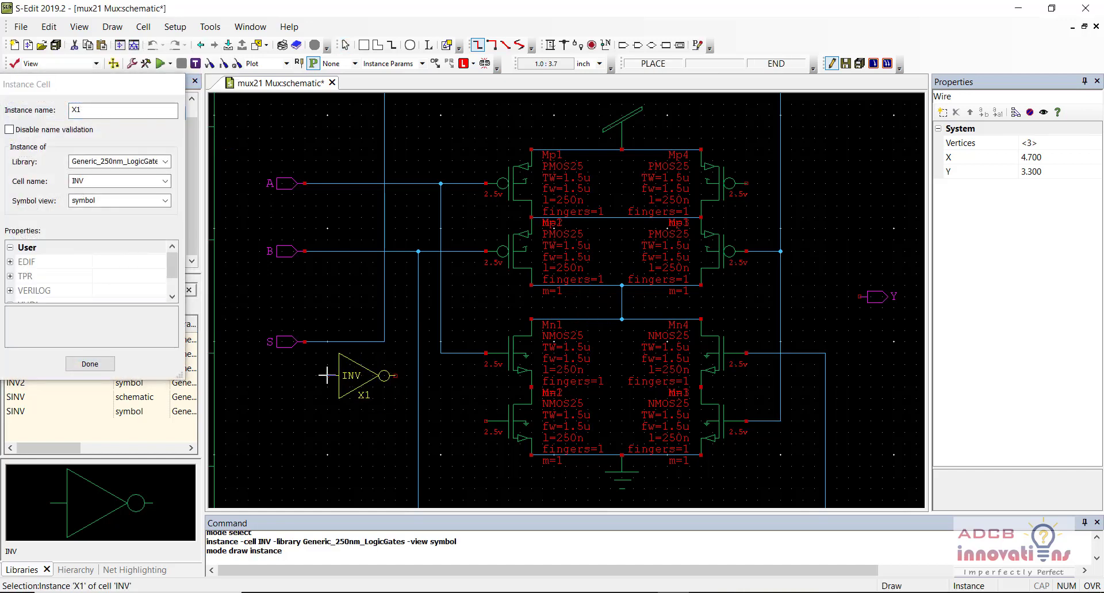
key(r)
key(r)
key(r)
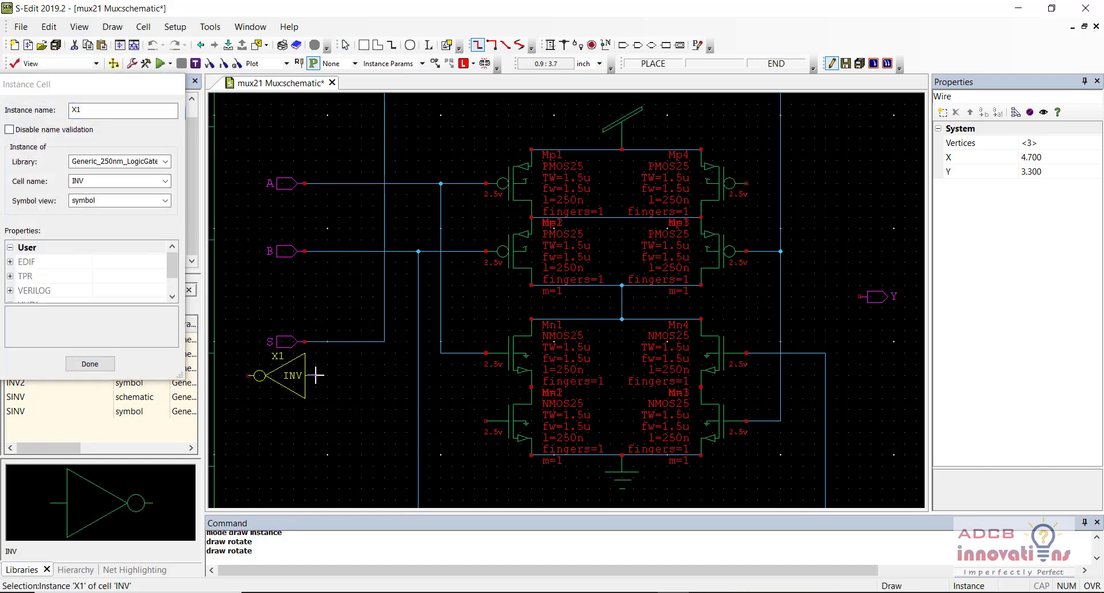
click(305, 341)
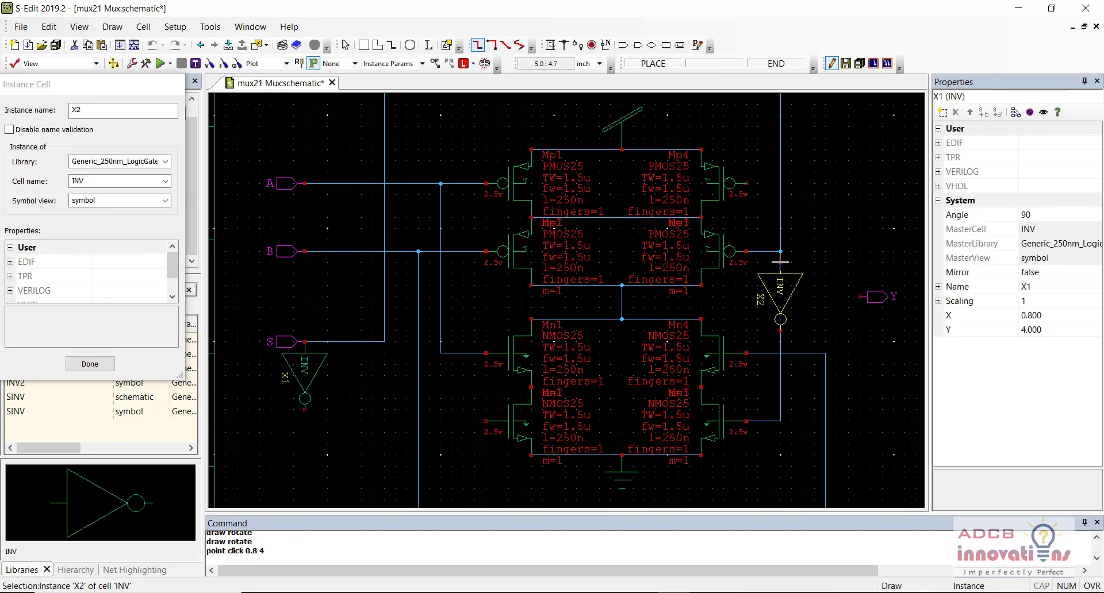
key(r)
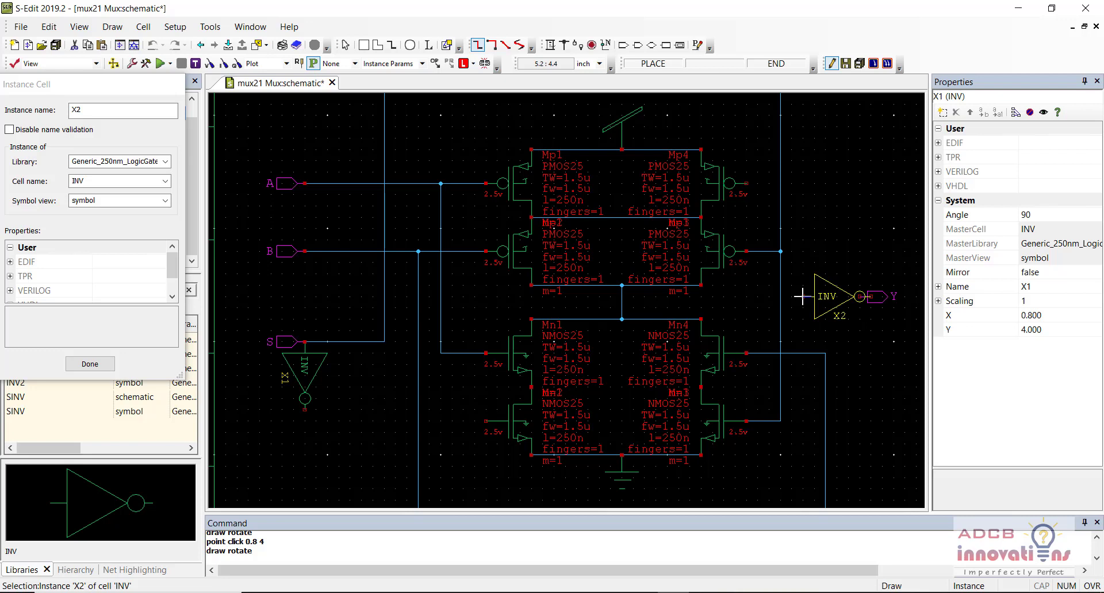
click(802, 296)
key(Escape)
Move output port Y slightly right without dragging its wires.
click(884, 302)
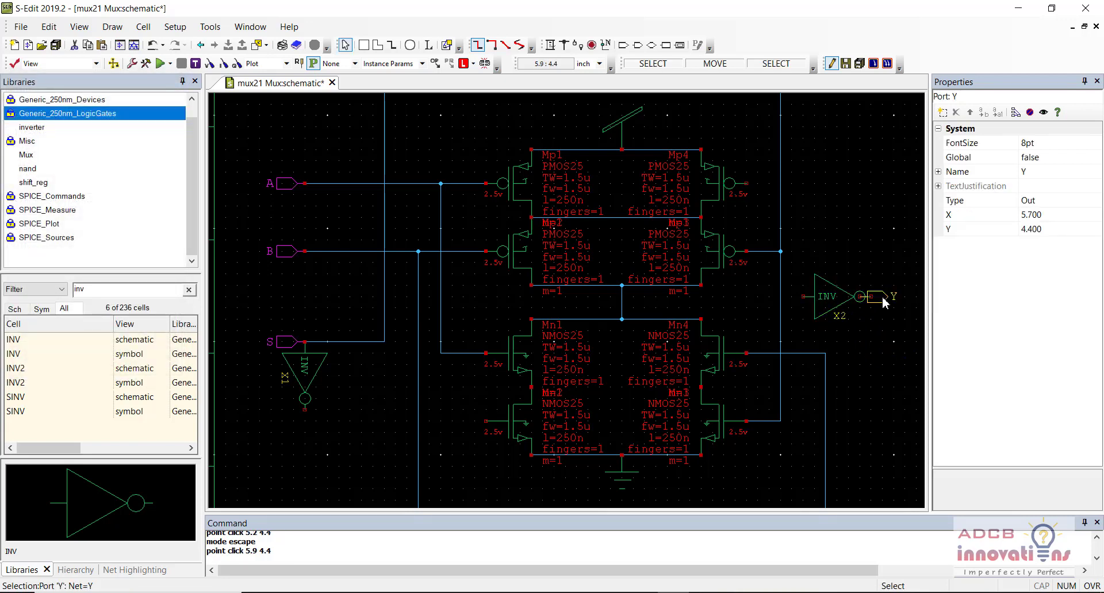
key(alt)
key(alt)
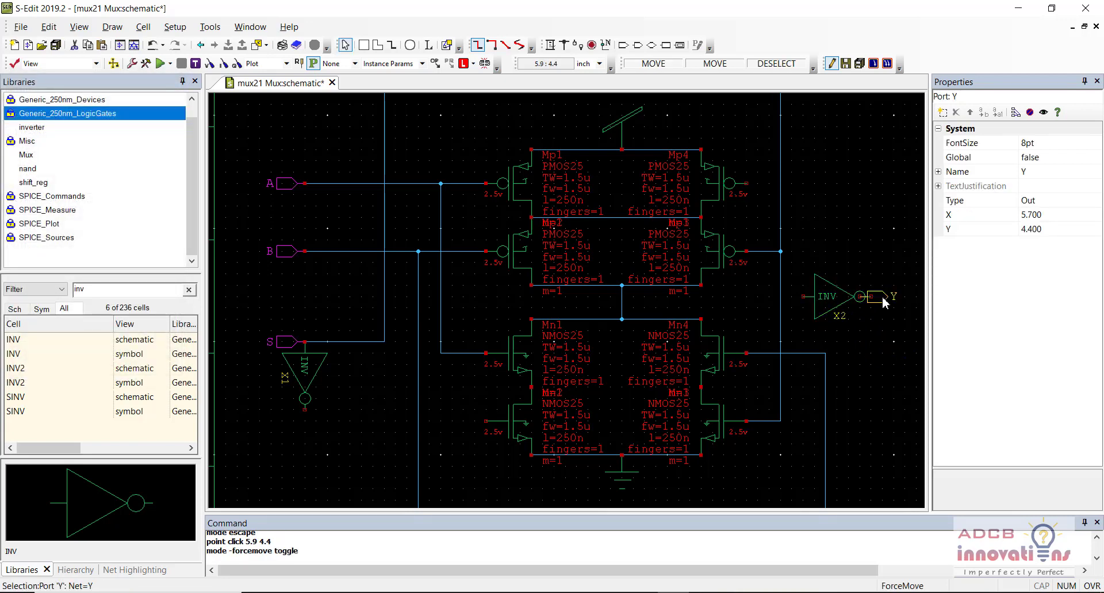
alt+drag(884, 303, 895, 303)
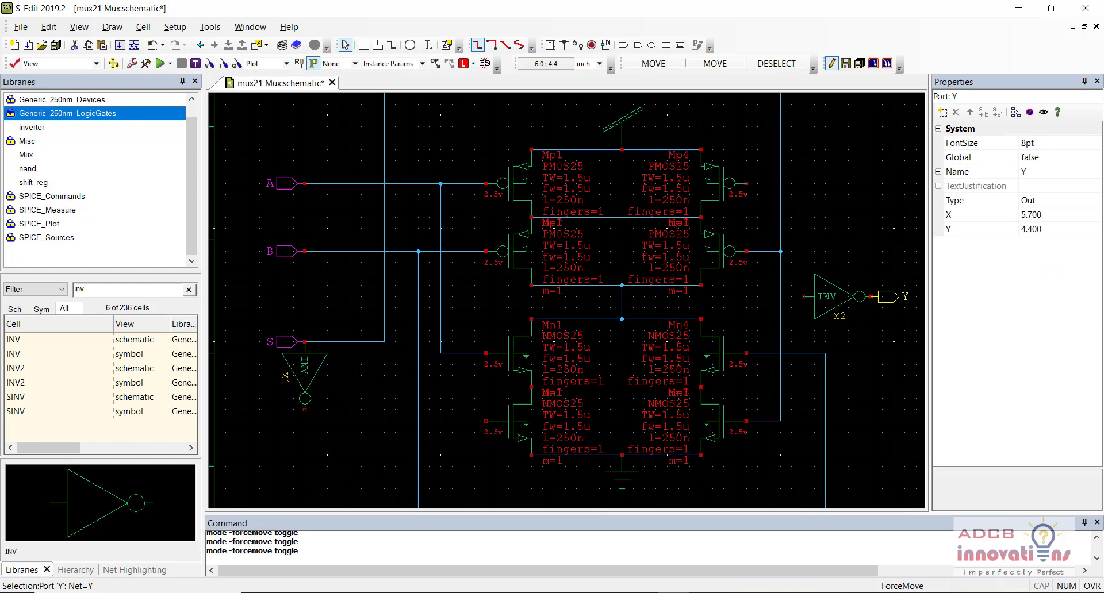
click(872, 326)
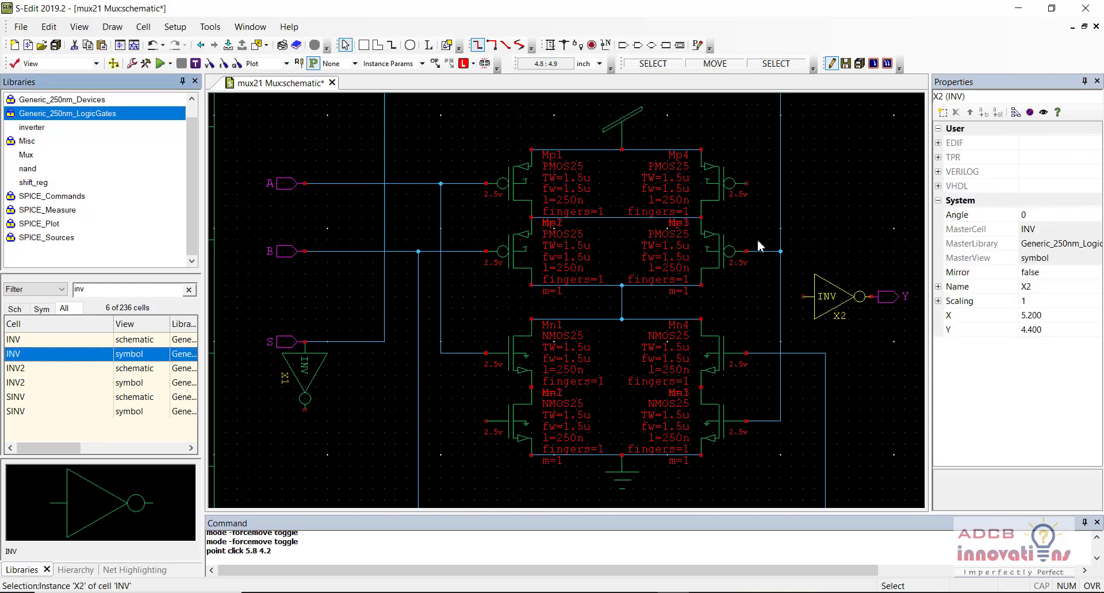
Wire inverter X2's input to the shared middle output node.
click(550, 44)
click(803, 297)
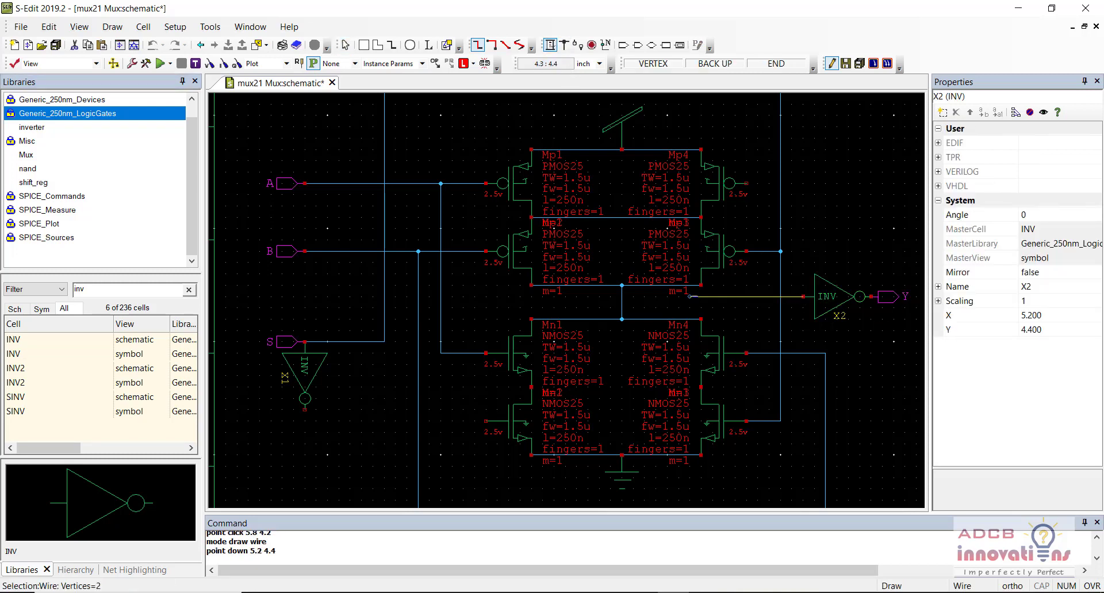
drag(621, 297, 622, 297)
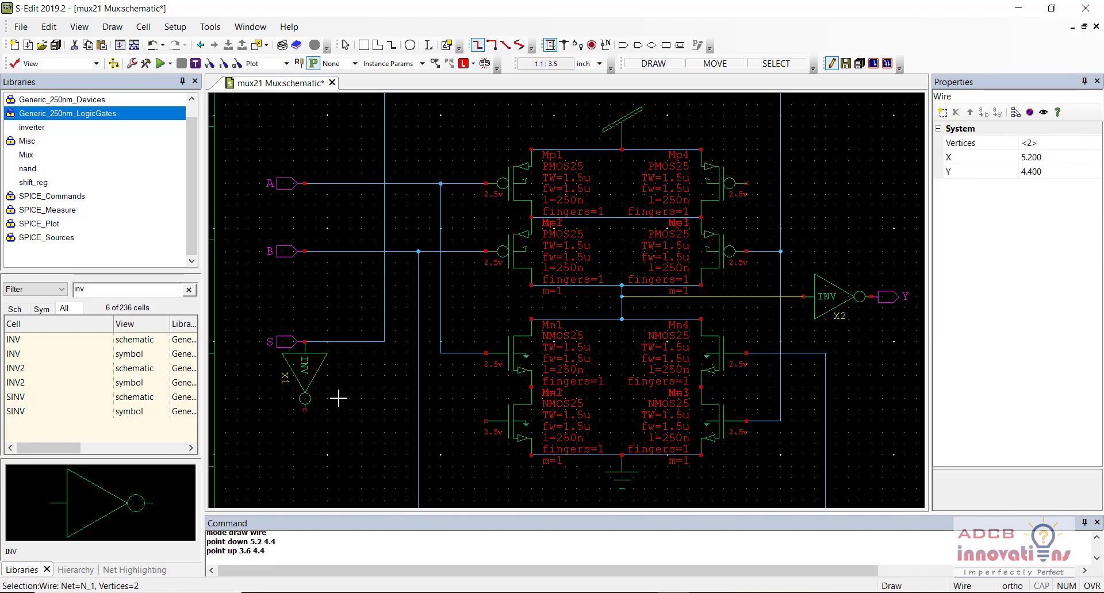
Zoom out, draw a trial wire from X1's output toward Mn2, and delete it.
key(minus)
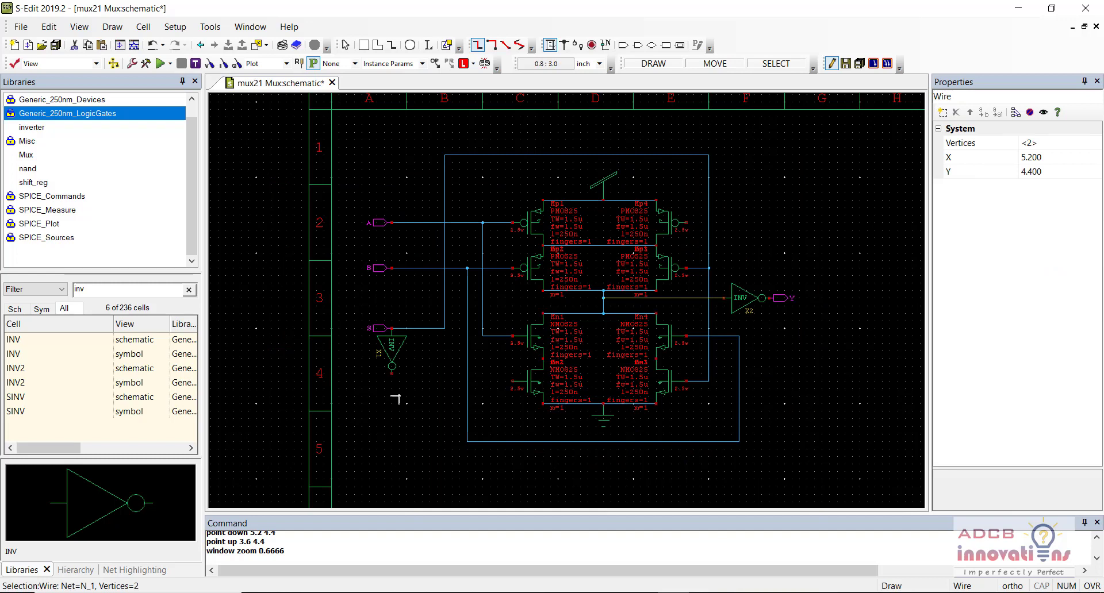
click(392, 372)
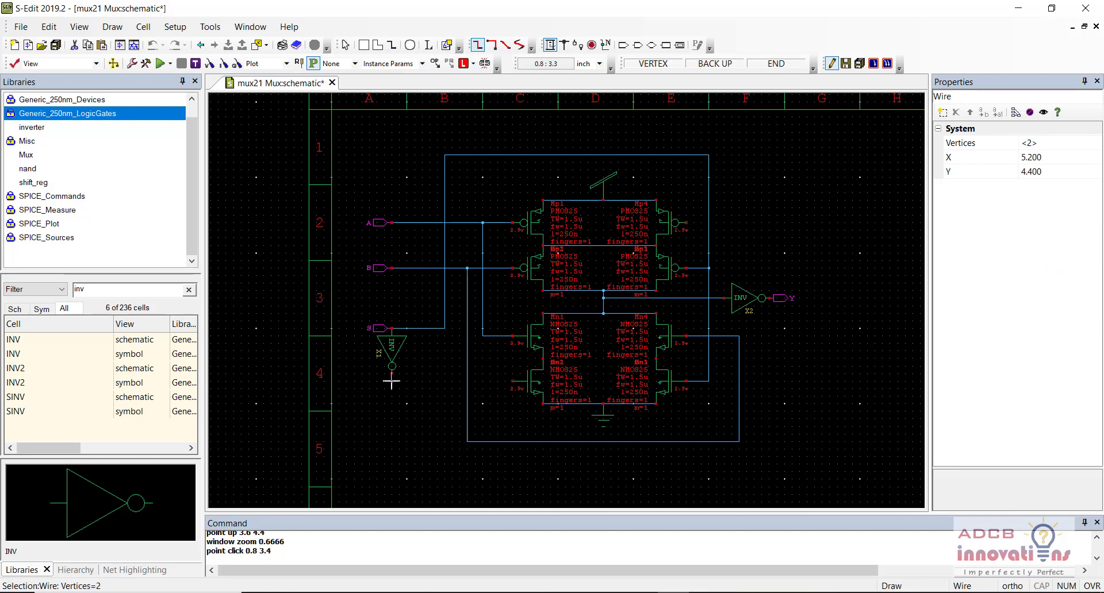
drag(392, 381, 514, 381)
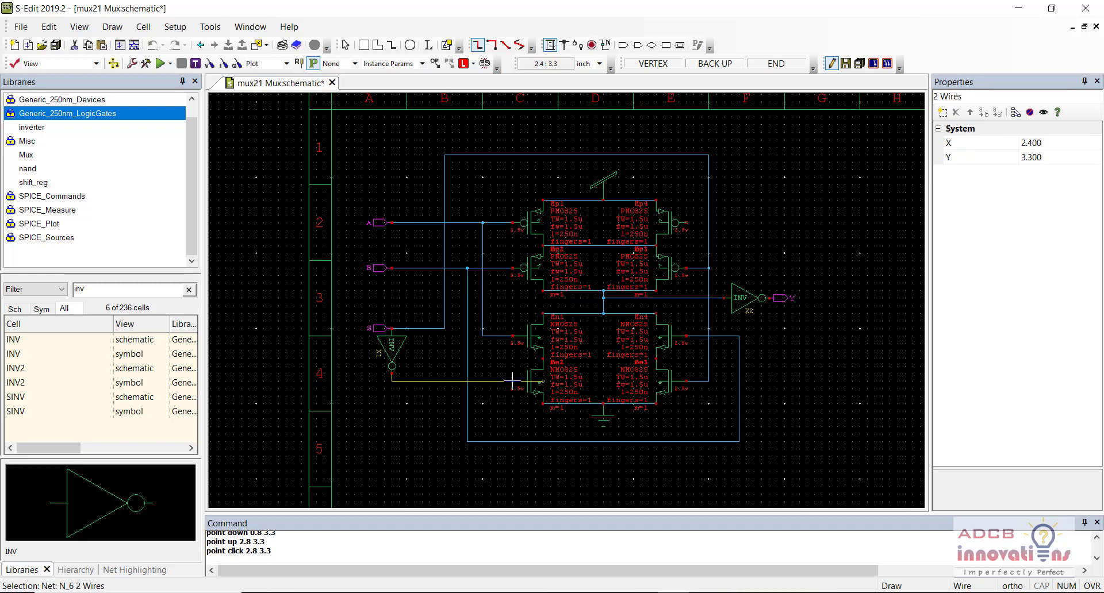
click(436, 411)
key(Escape)
key(Escape)
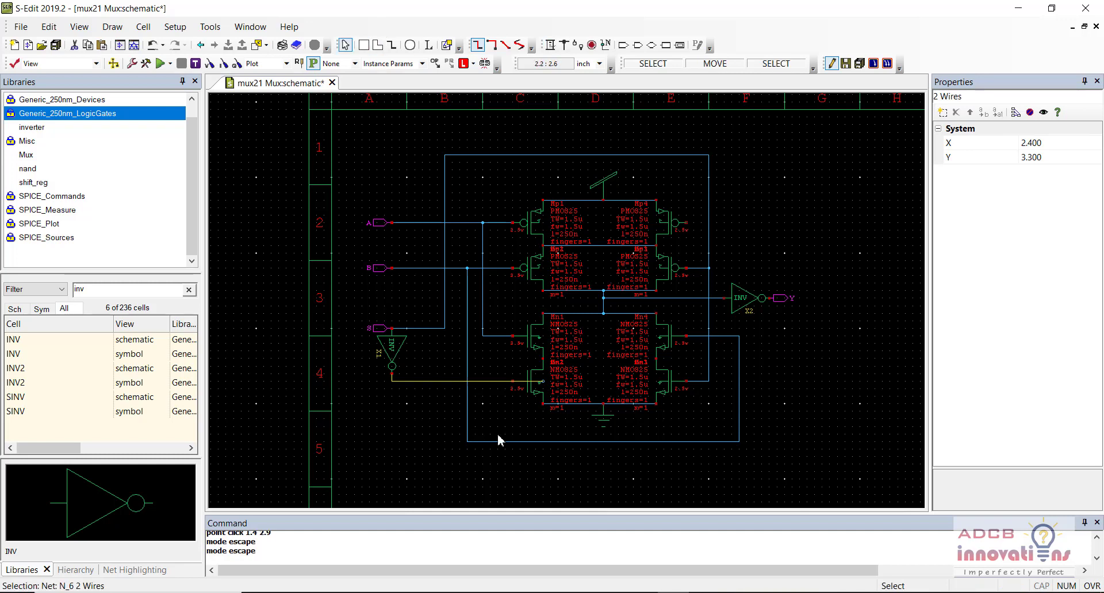
key(Delete)
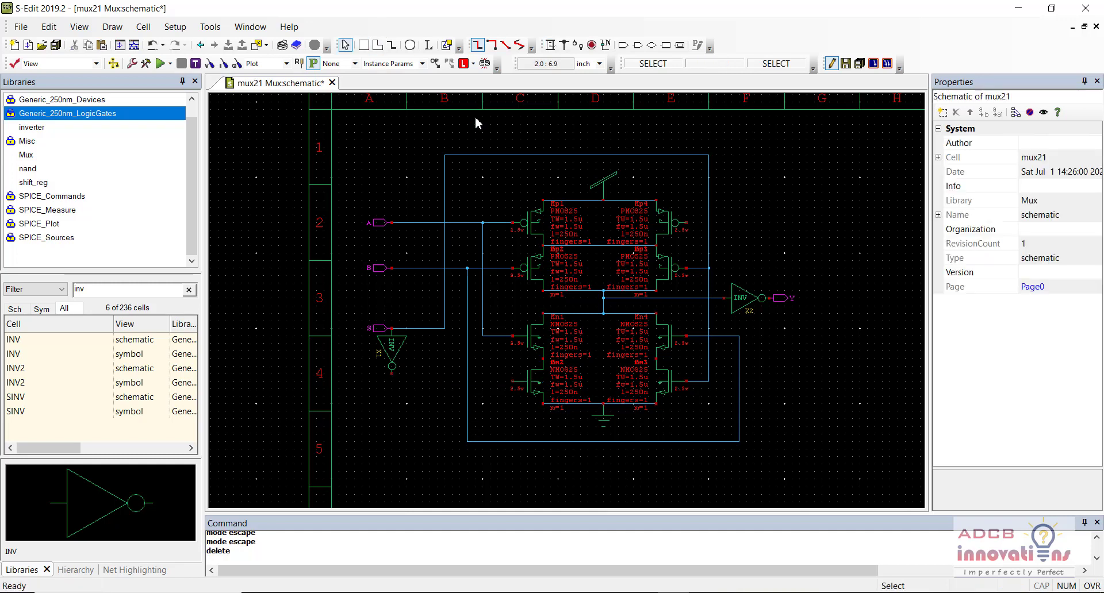
Wire inverter X1's output down and across to the Mn2 gate.
click(548, 46)
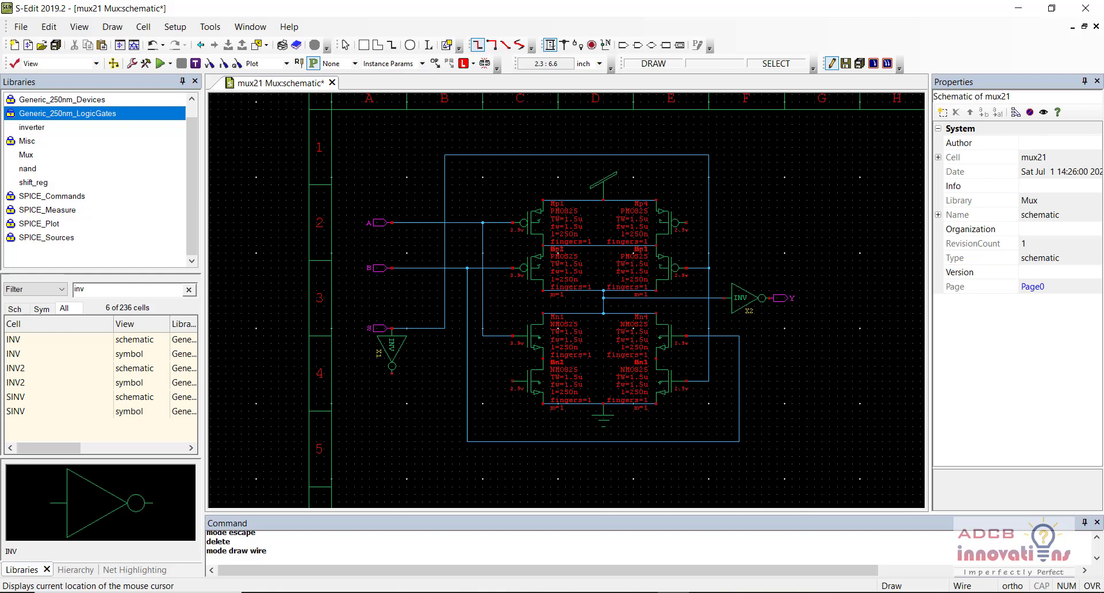
click(391, 375)
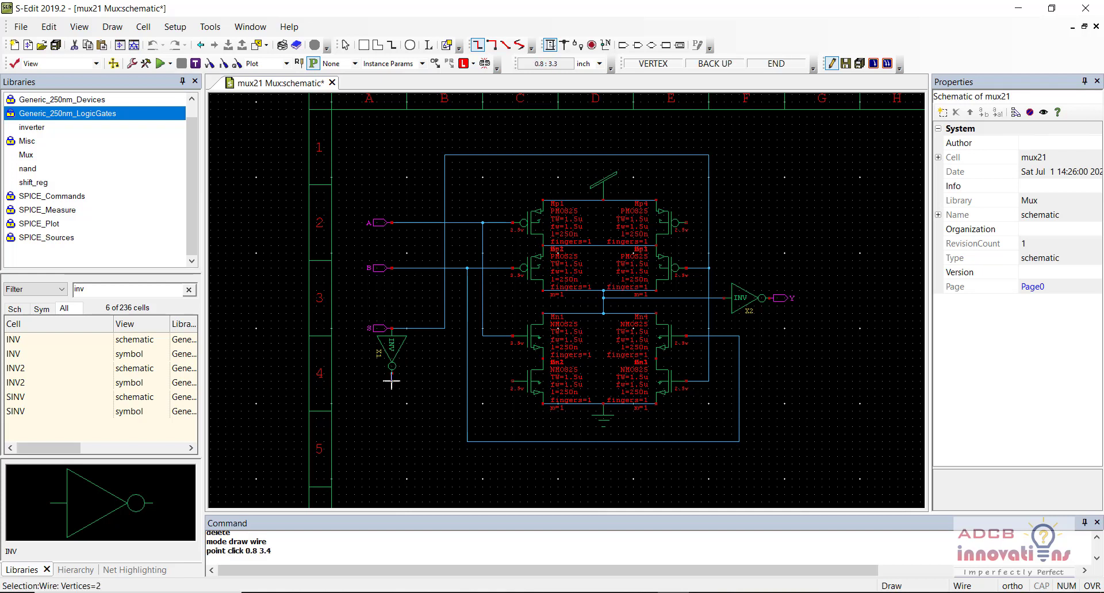
click(392, 381)
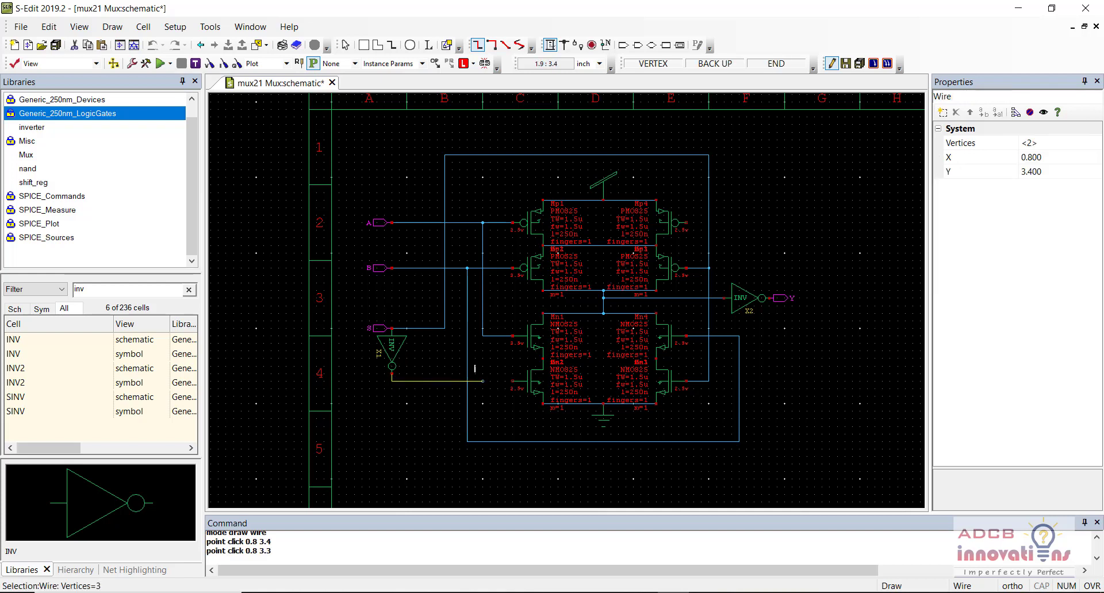
click(511, 382)
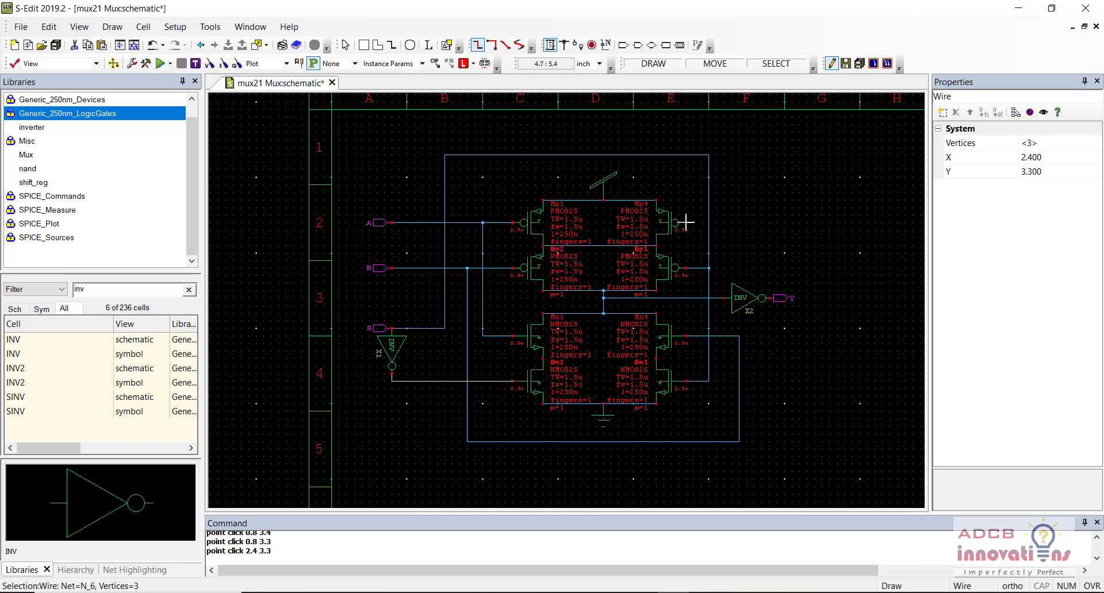
Route the Mp4 gate wire under the circuit to X1's output, then save the schematic.
click(685, 222)
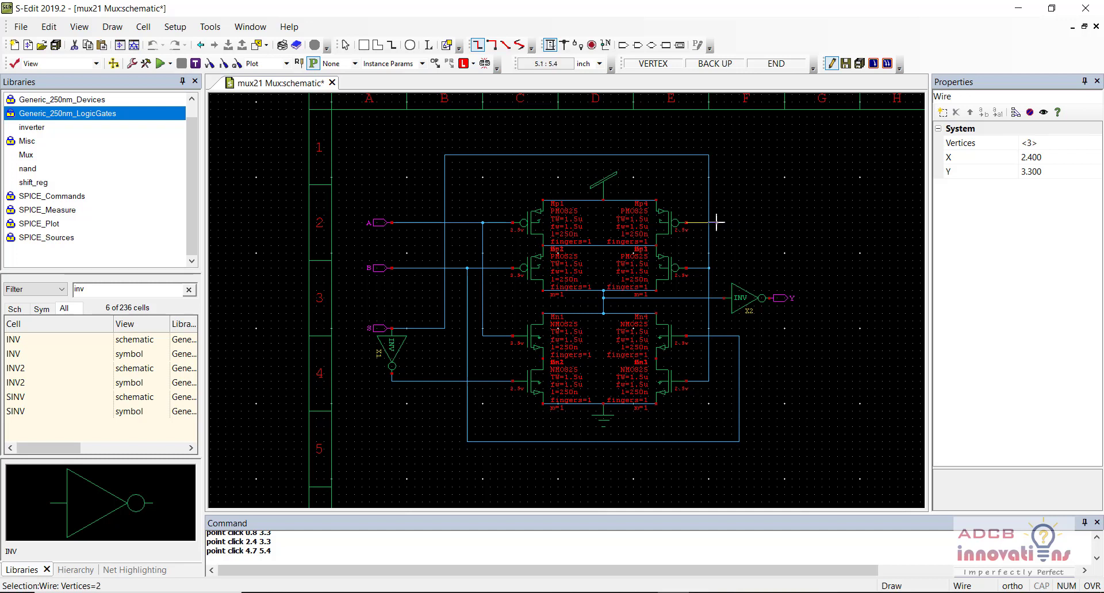
click(716, 222)
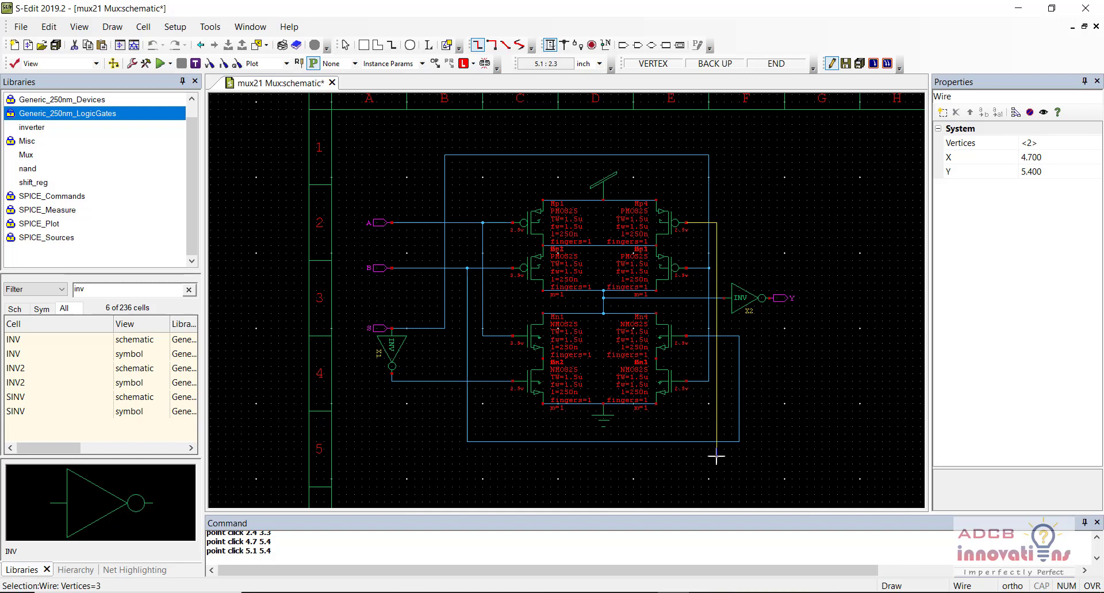
drag(716, 449, 391, 449)
click(391, 449)
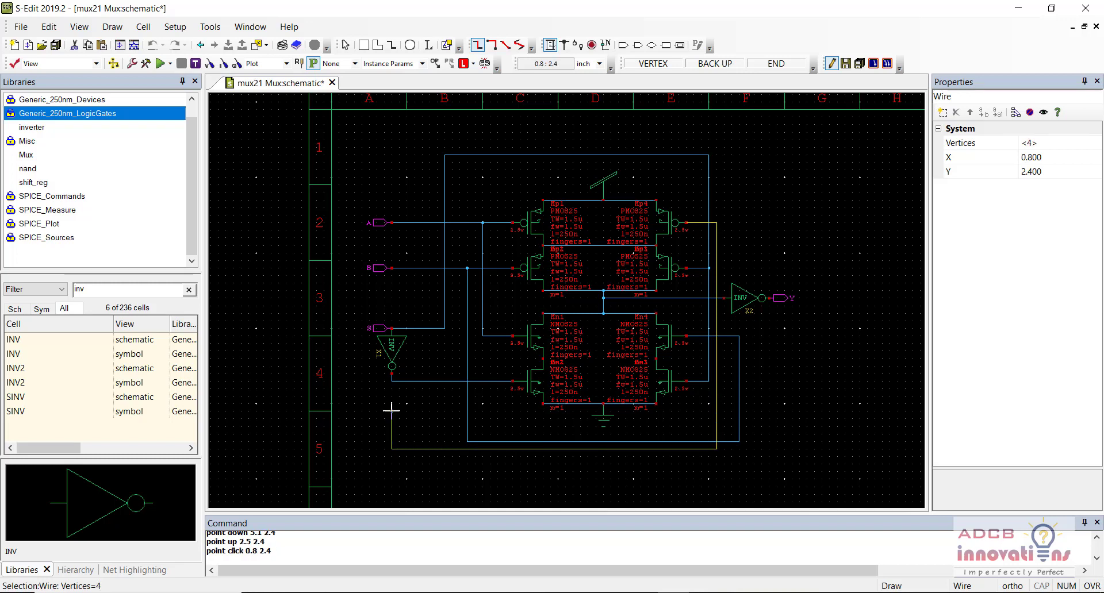
click(392, 381)
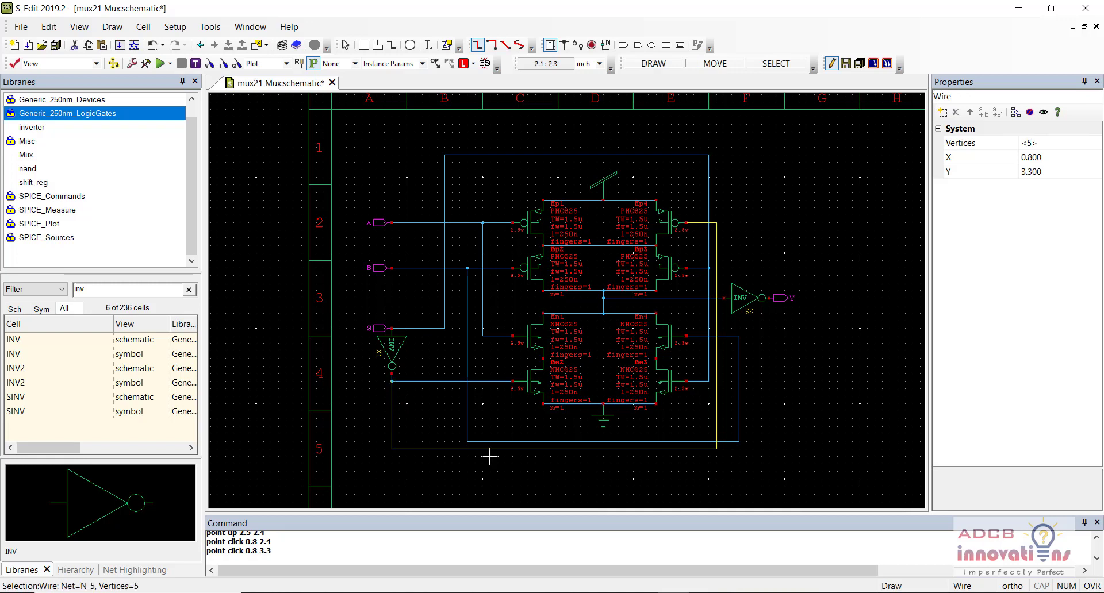
key(Escape)
click(805, 327)
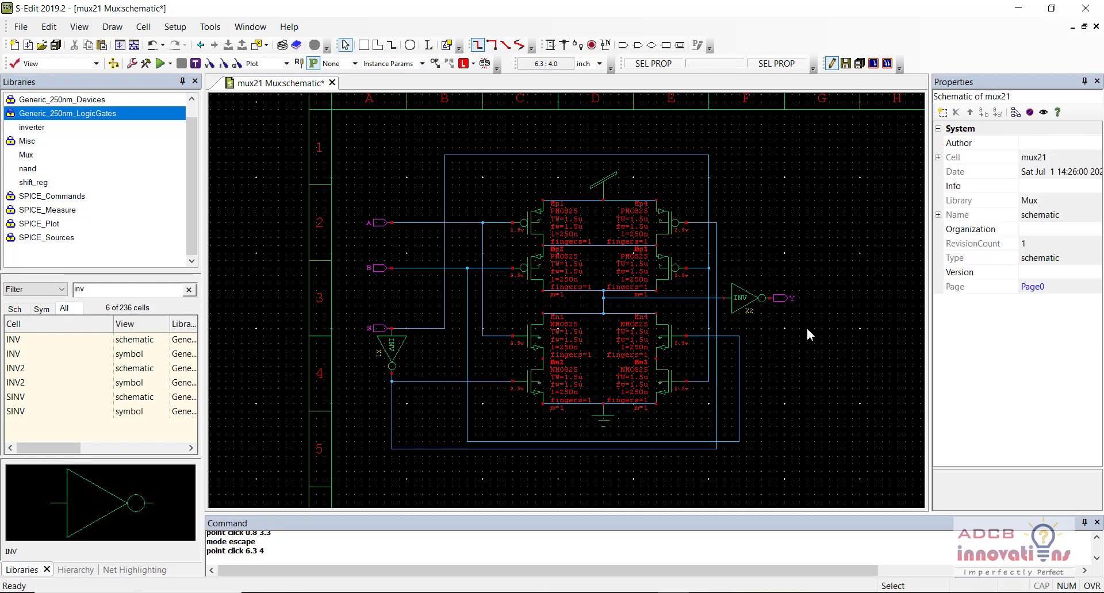
key(ctrl+s)
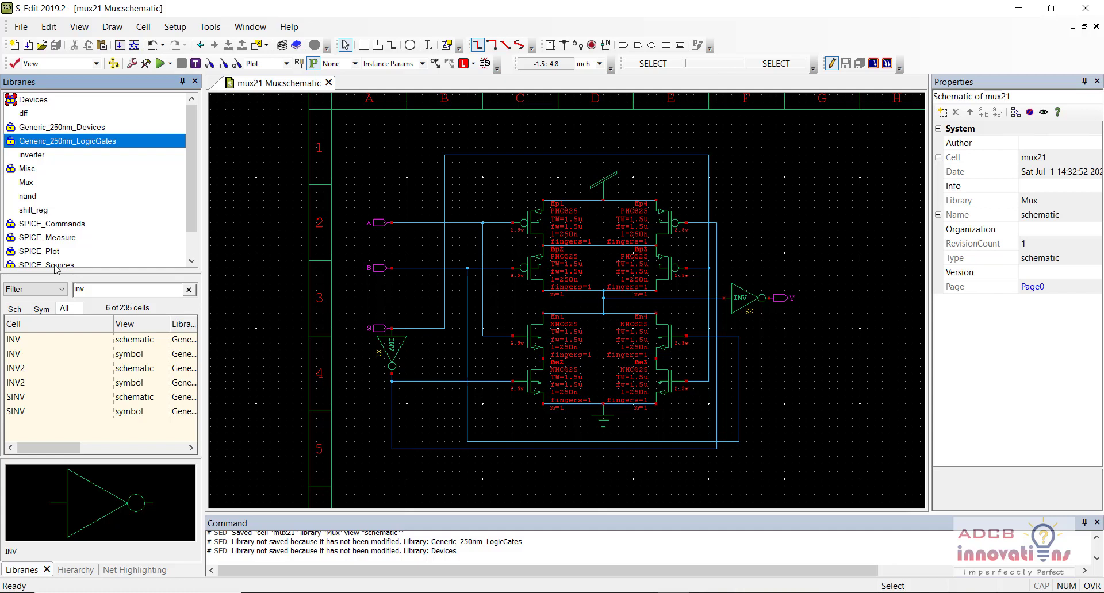
Place a 5 V vdc source V1 from SPICE_Sources at the right of the schematic.
scroll(192, 230, down, 1)
click(110, 237)
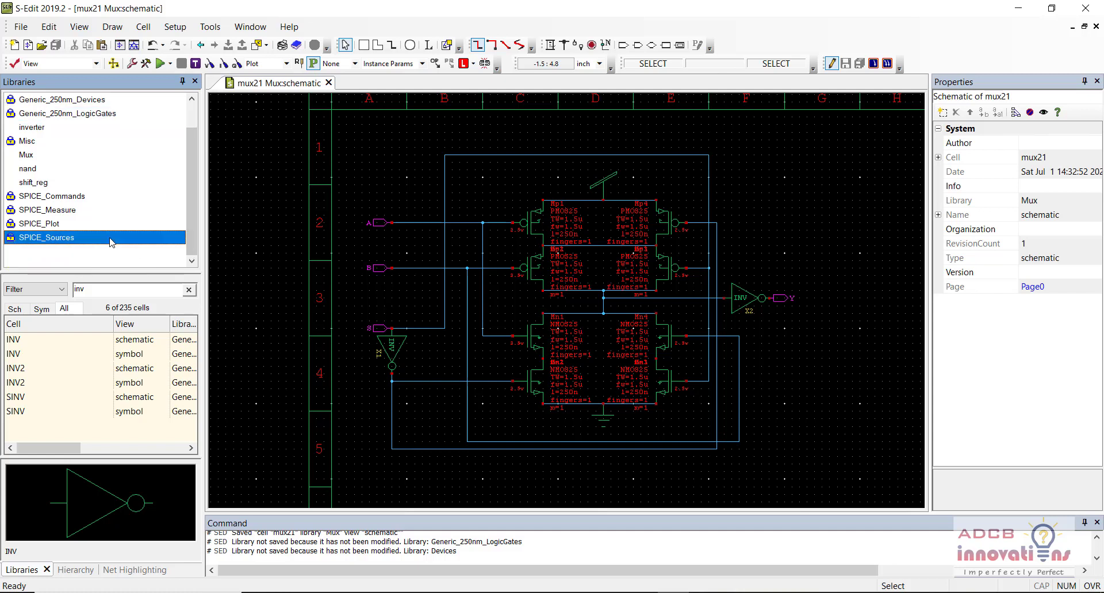
double_click(112, 288)
text(vdc)
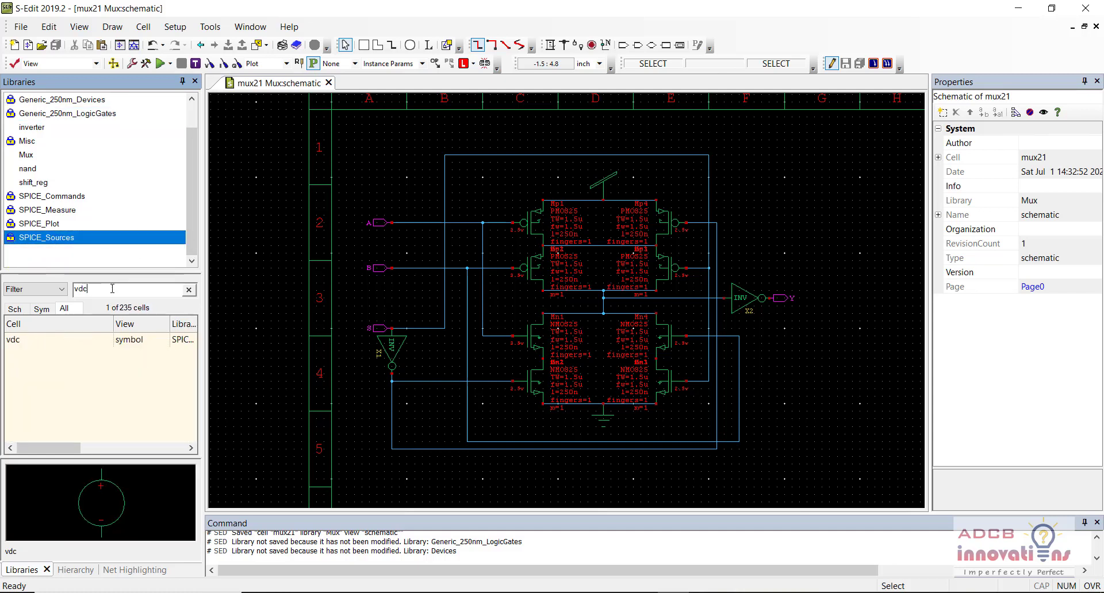
click(109, 340)
right_click(109, 342)
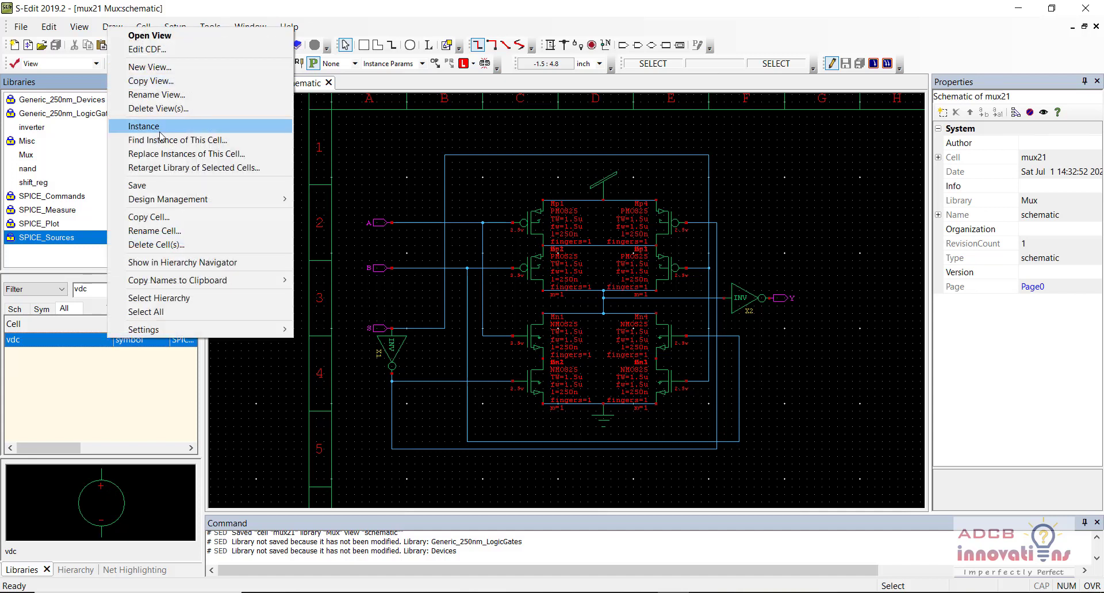
click(144, 126)
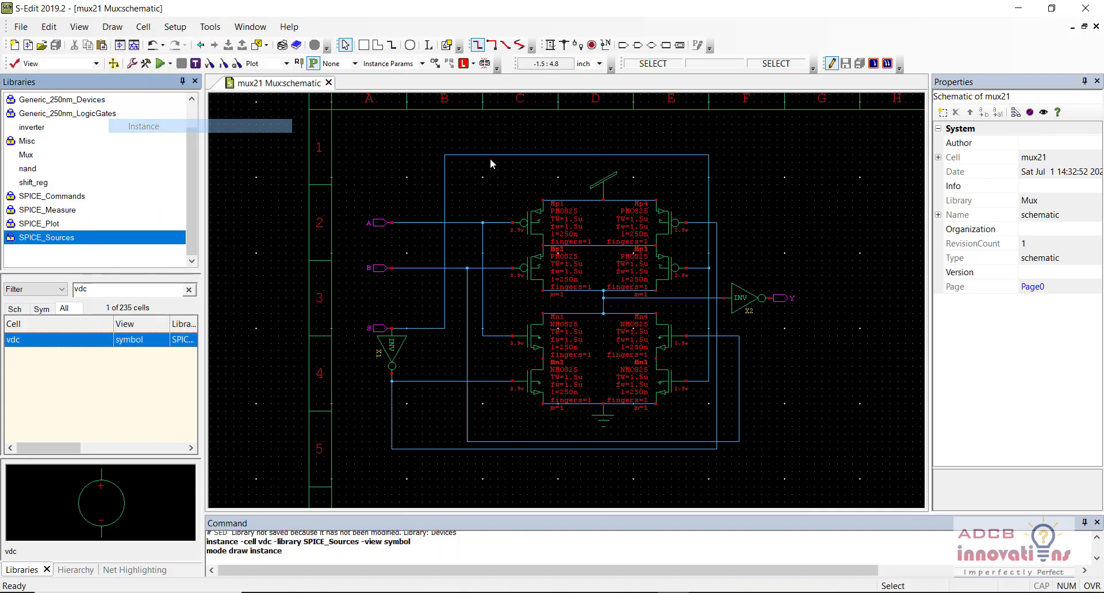
click(837, 206)
key(Escape)
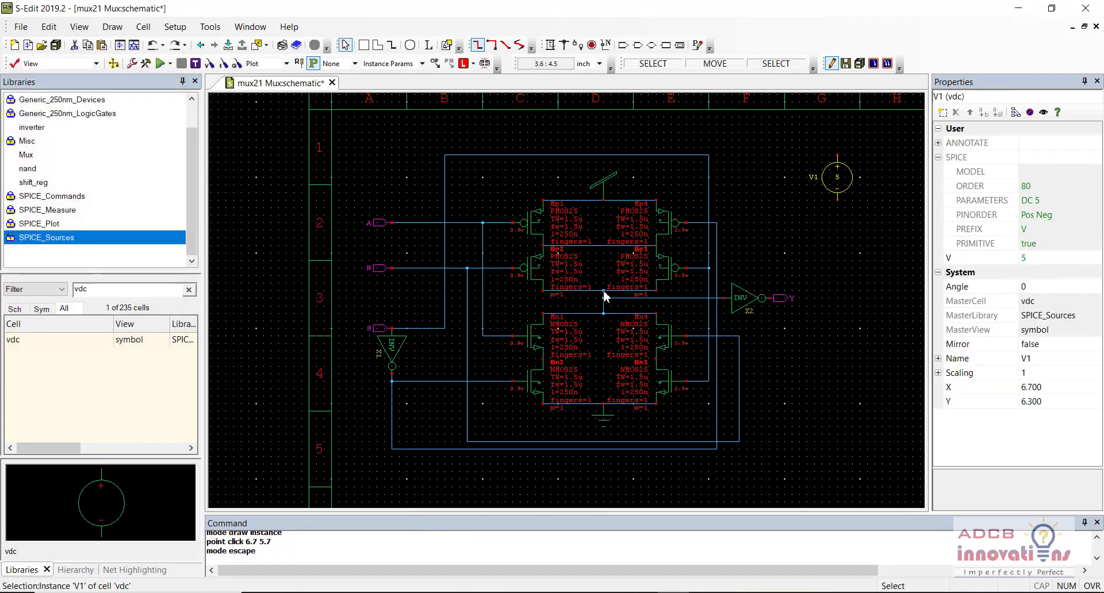
Copy the Vdd symbol onto V1's top terminal and a ground symbol below V1.
click(605, 189)
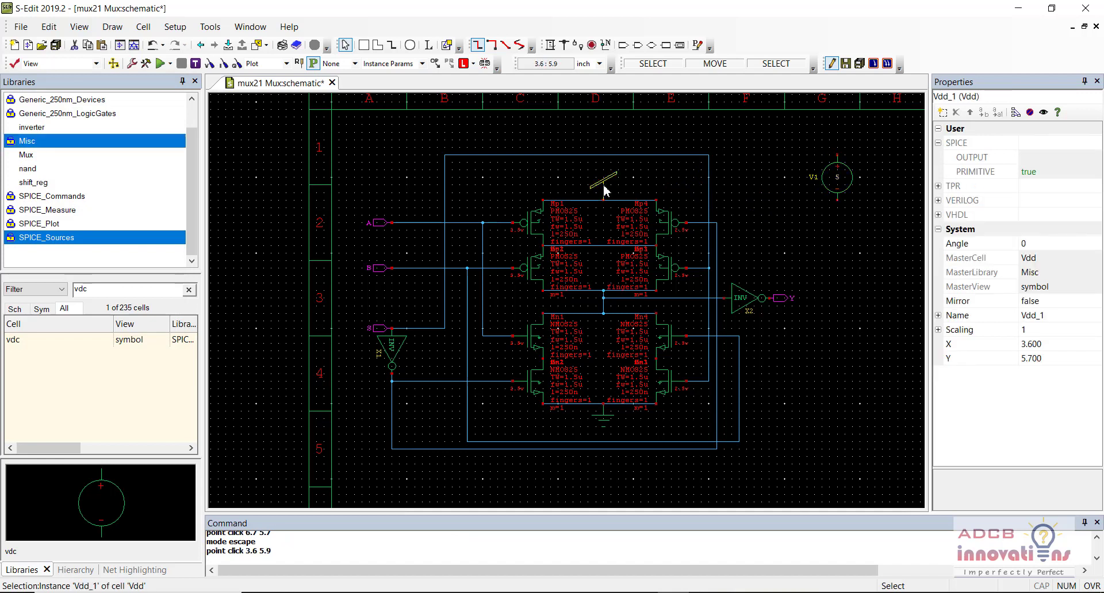
key(ctrl+c)
key(ctrl+v)
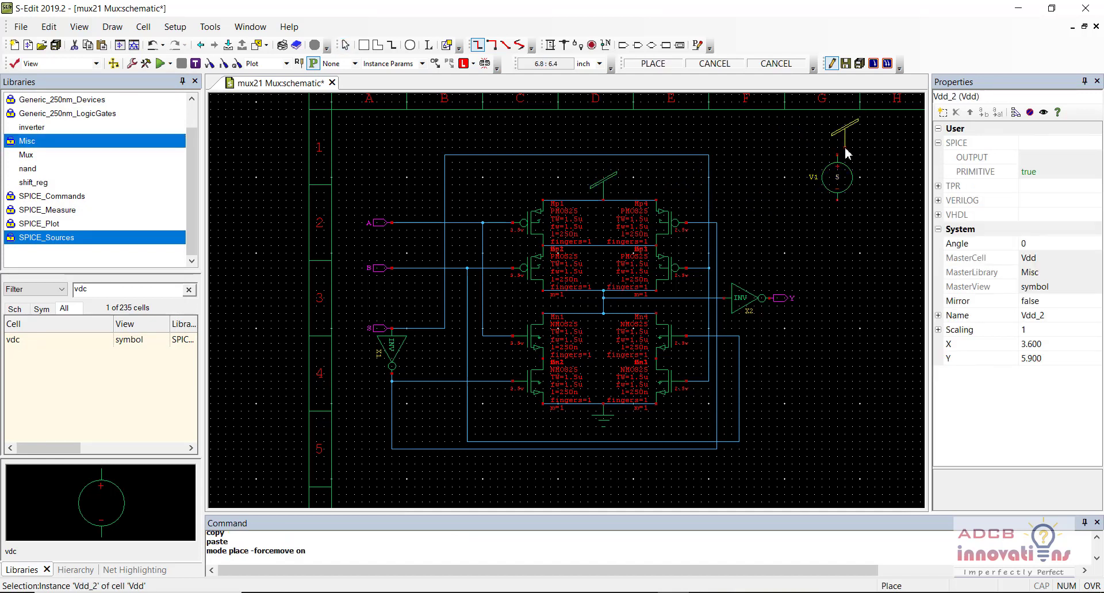
click(839, 167)
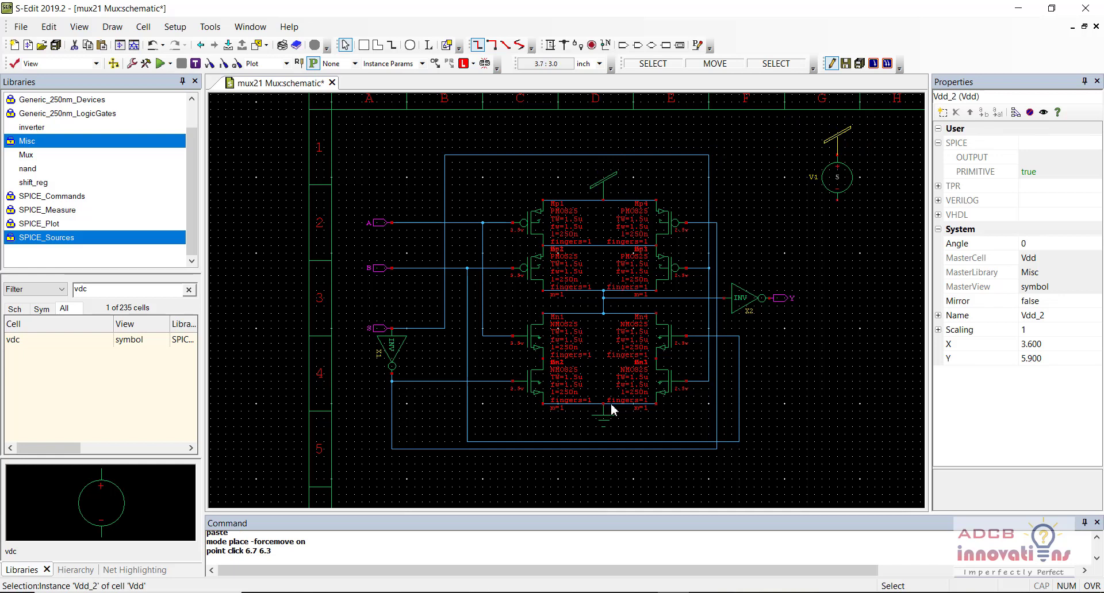
click(605, 423)
key(ctrl+c)
key(ctrl+v)
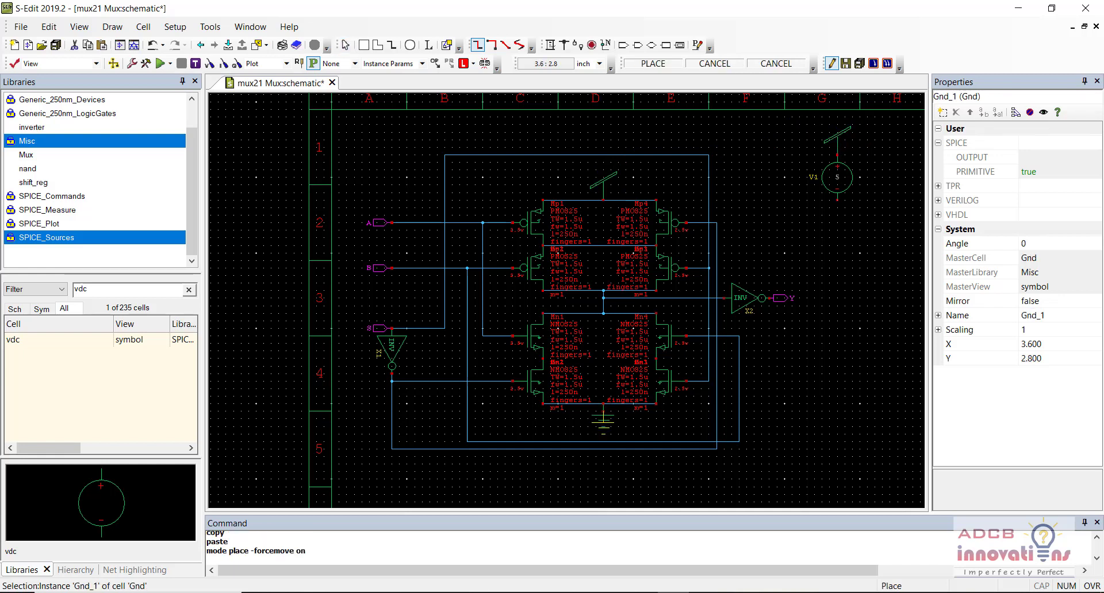
click(838, 210)
click(846, 283)
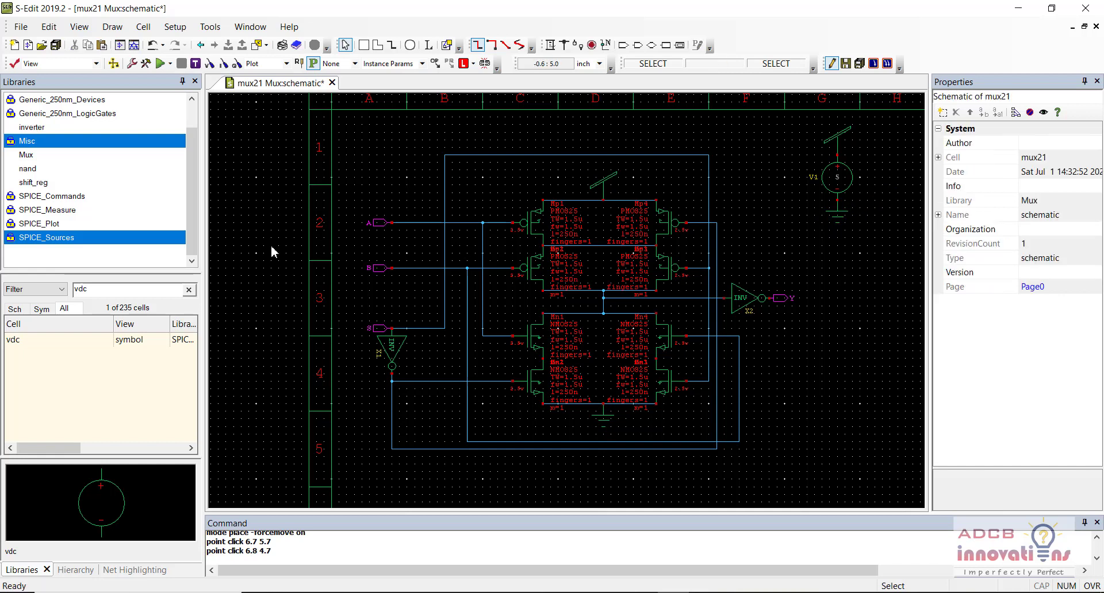
Place rotated vbit sources, V2 beside input A and V3 beside input B.
double_click(100, 287)
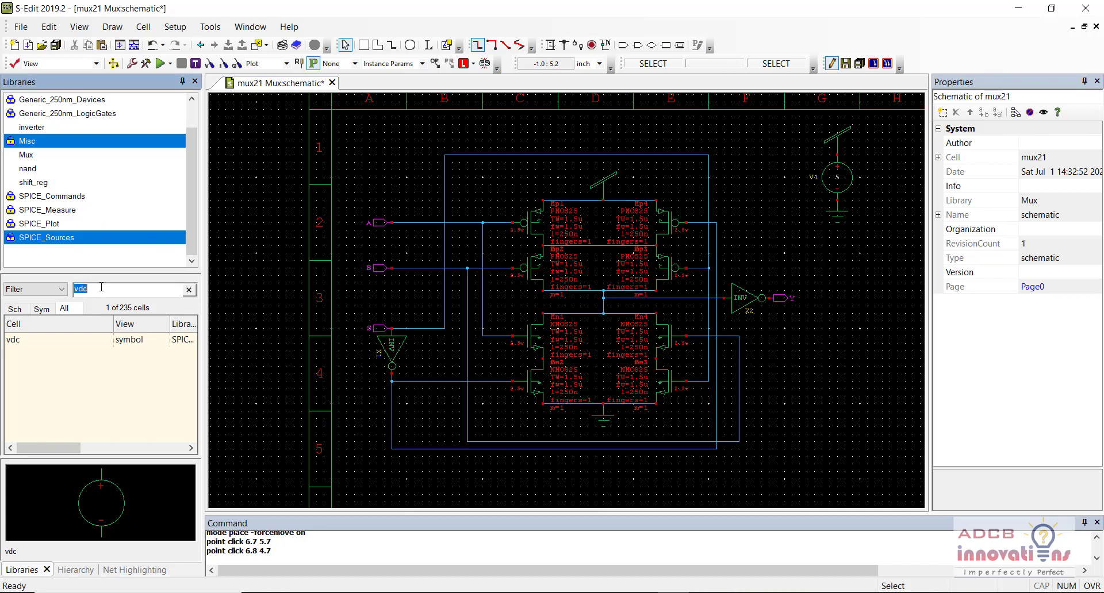
text(vbit)
click(80, 343)
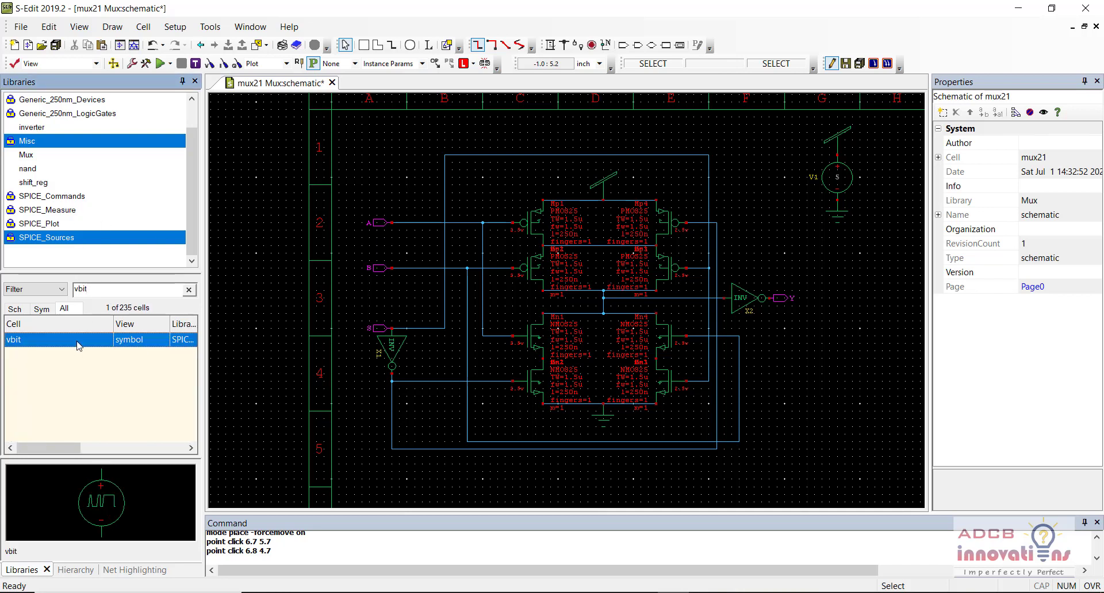
right_click(79, 345)
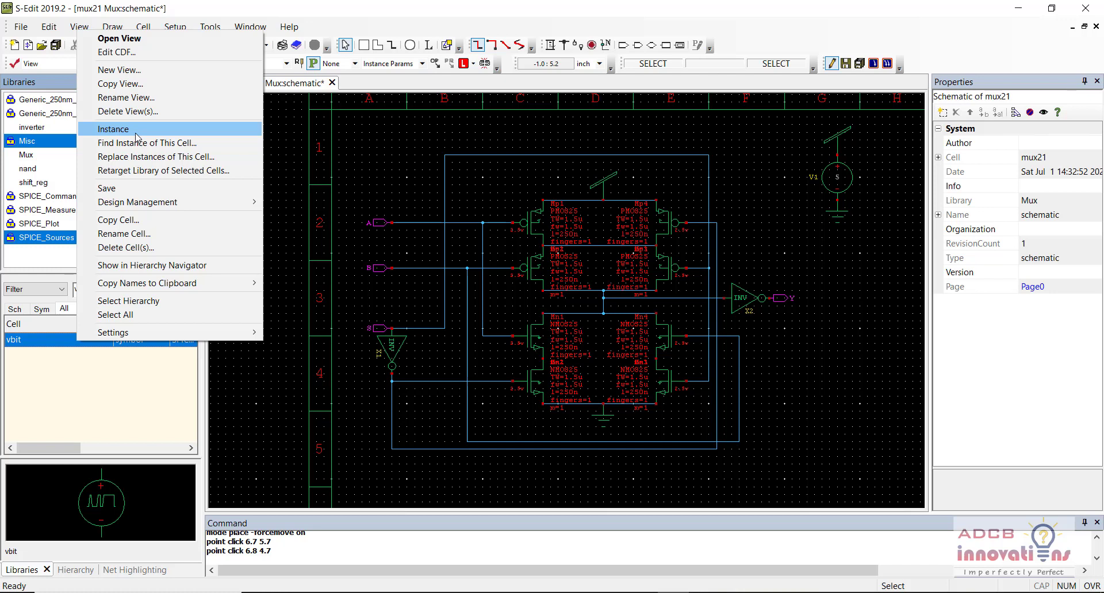
click(135, 133)
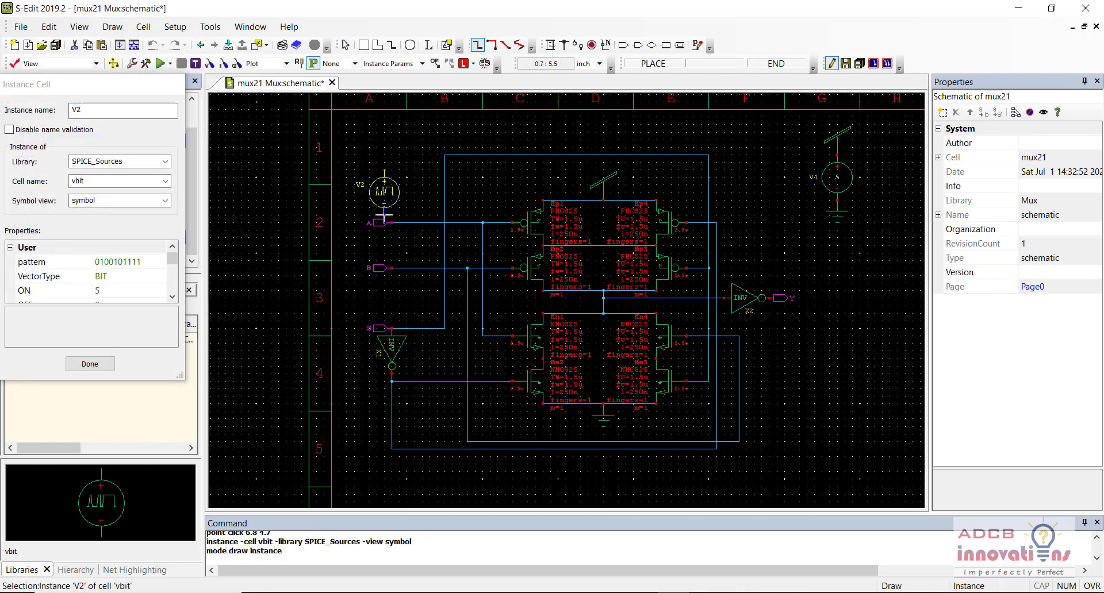
key(r)
key(r)
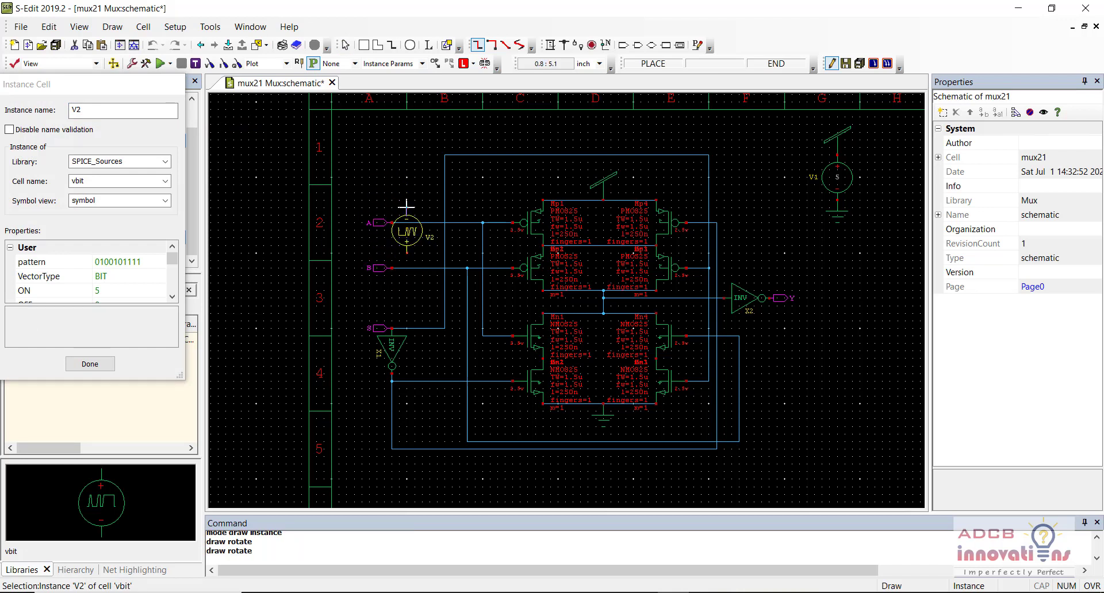
click(391, 176)
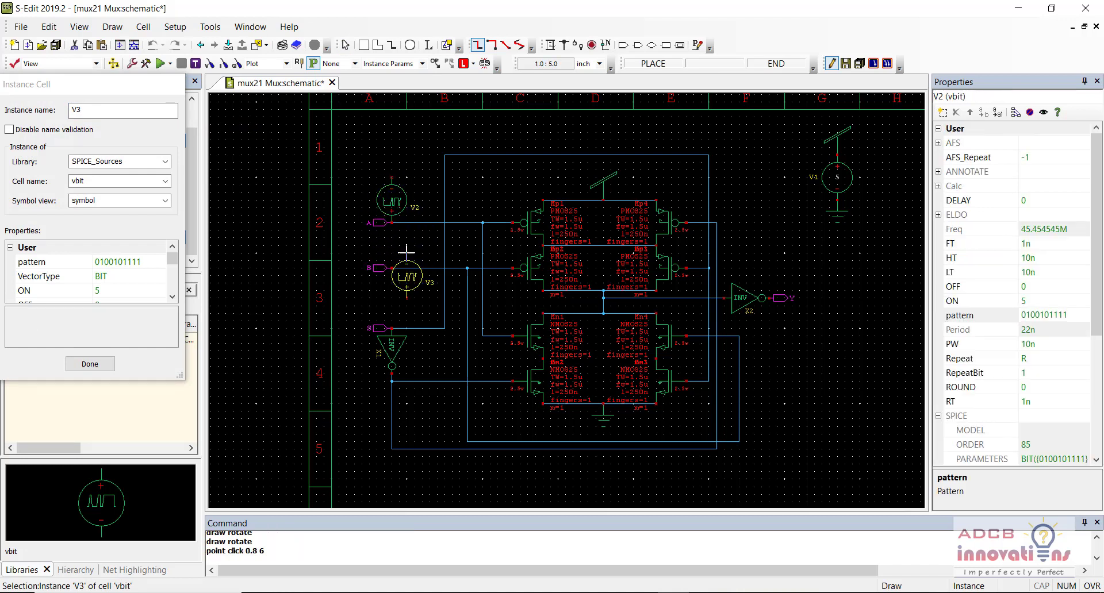
key(r)
key(r)
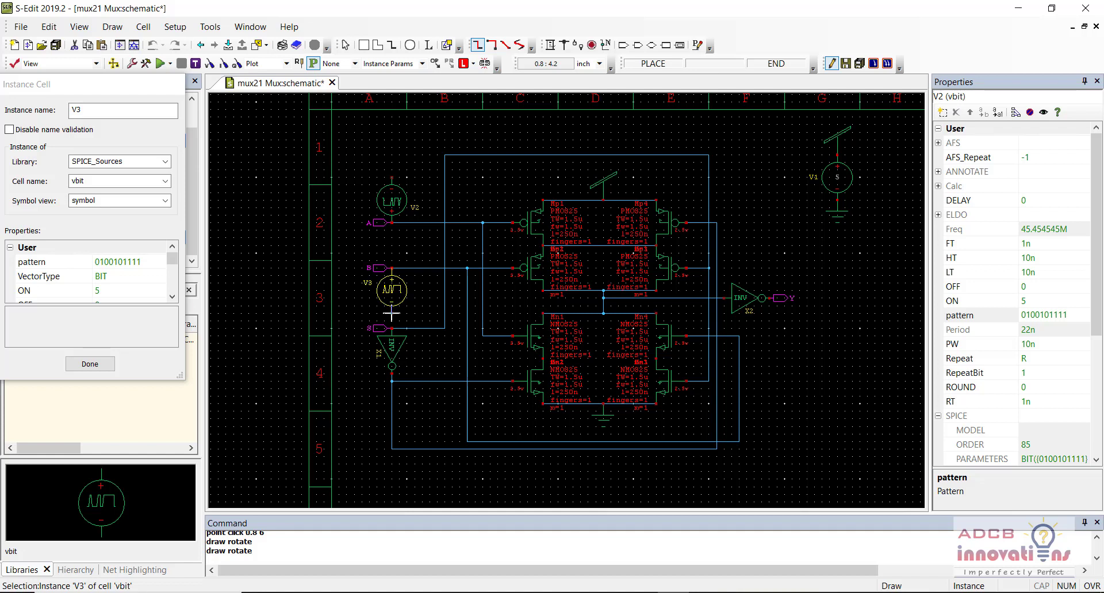
click(392, 314)
key(Escape)
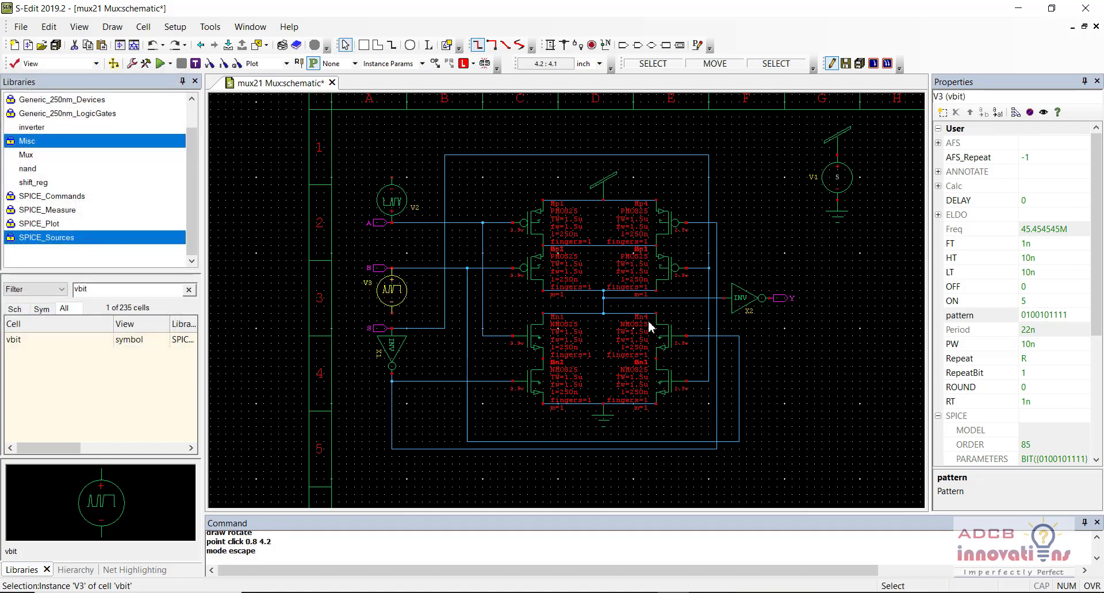
Copy V1's ground twice: a rotated ground beside V3 and a flipped ground above V2.
click(845, 216)
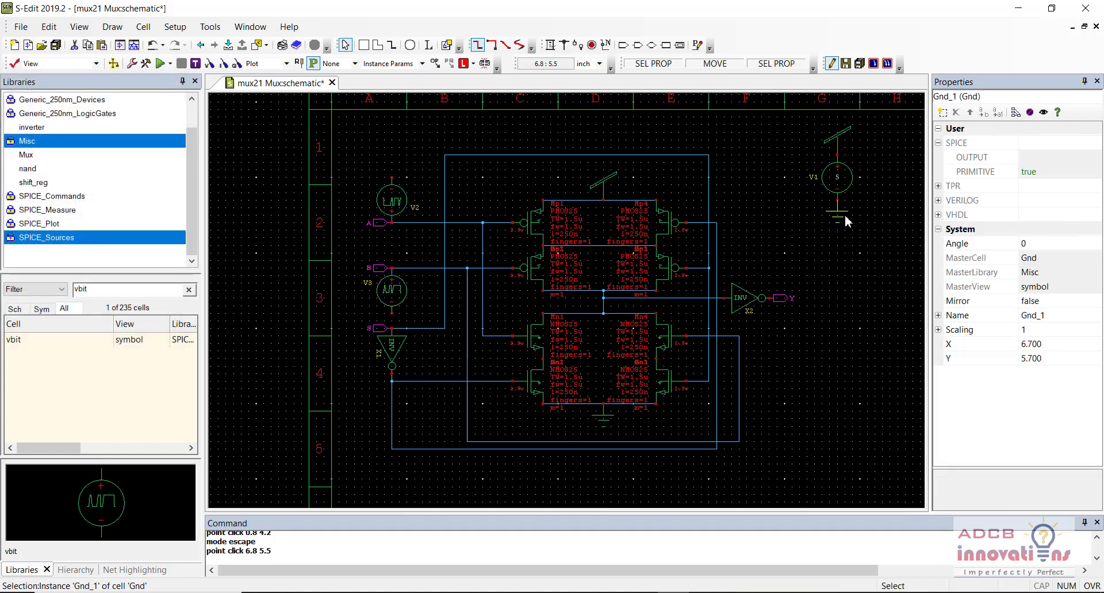
key(ctrl+c)
key(ctrl+v)
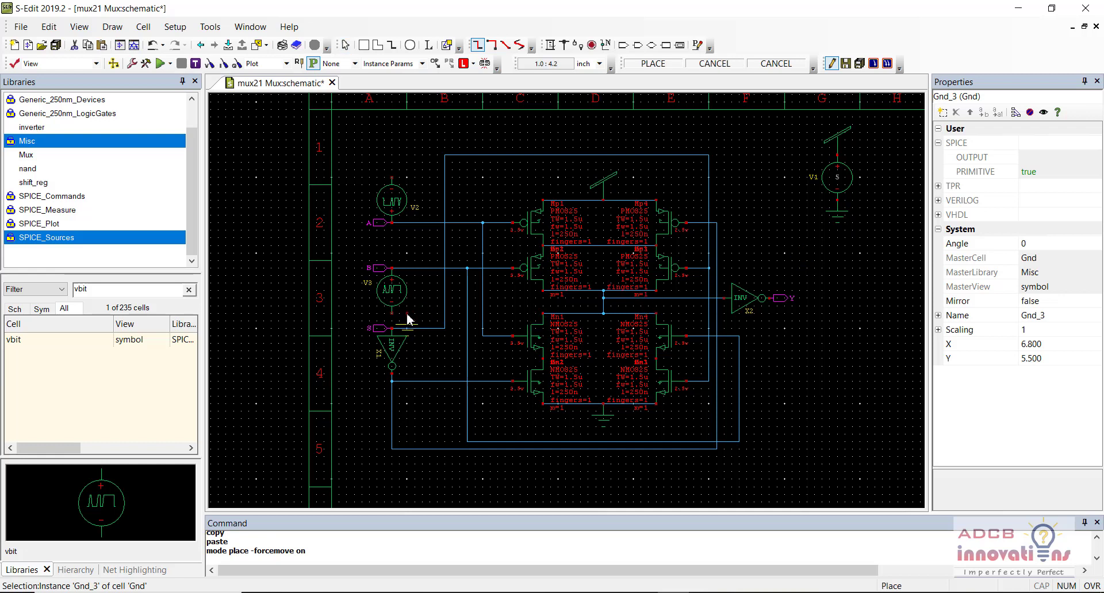
key(ctrl+r)
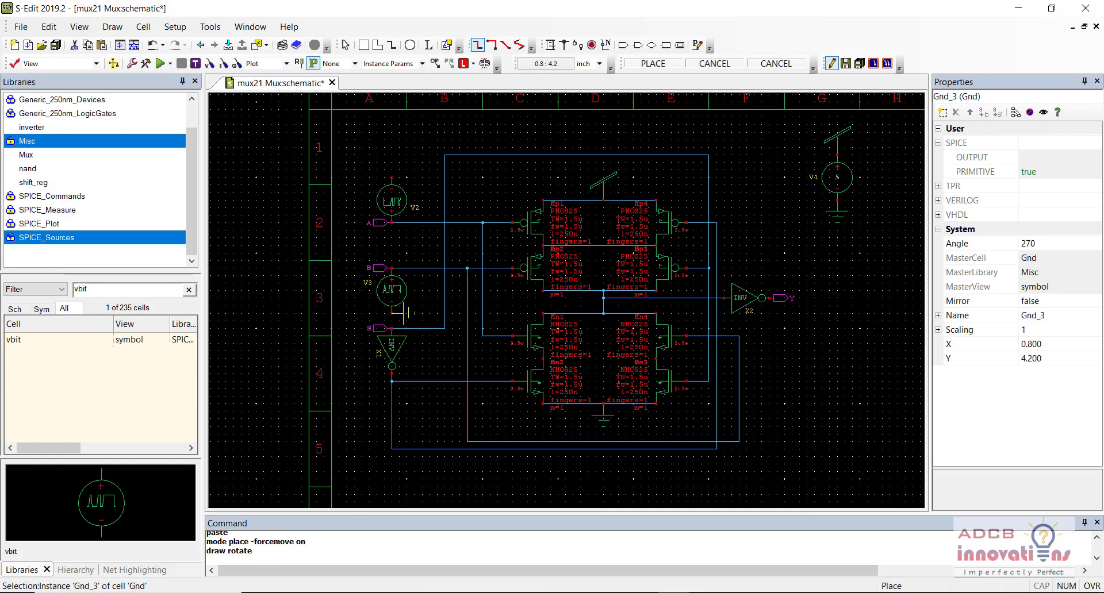
click(392, 313)
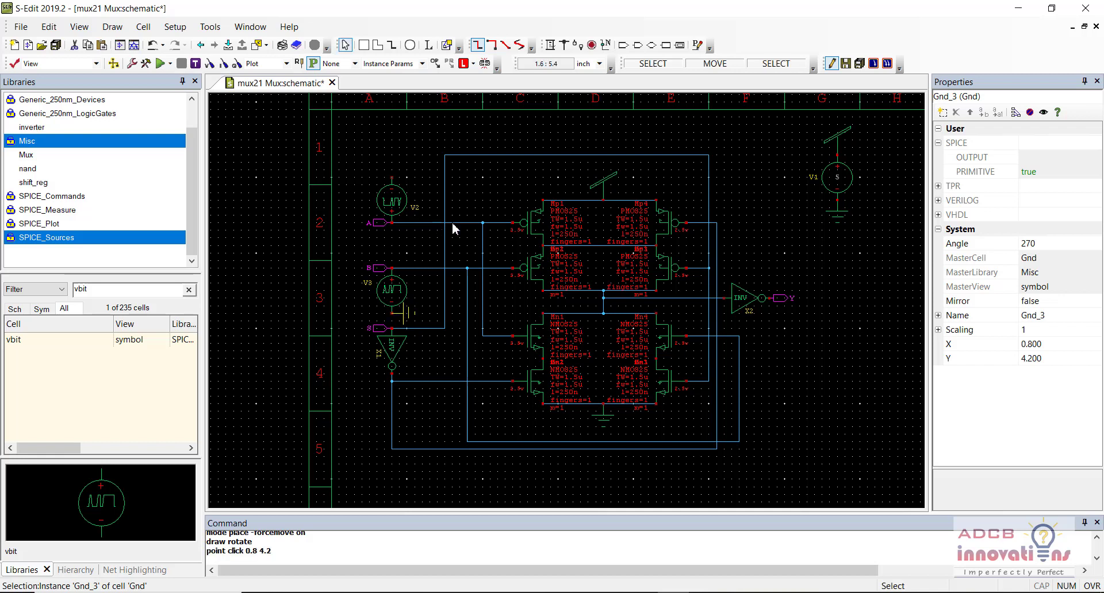
click(832, 219)
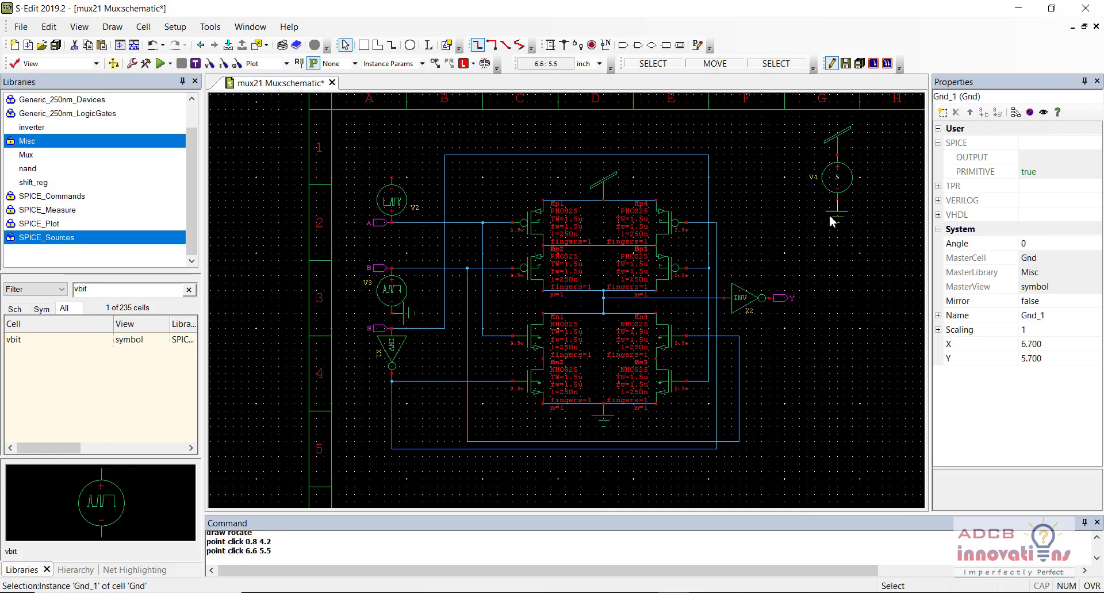
key(ctrl+c)
key(ctrl+v)
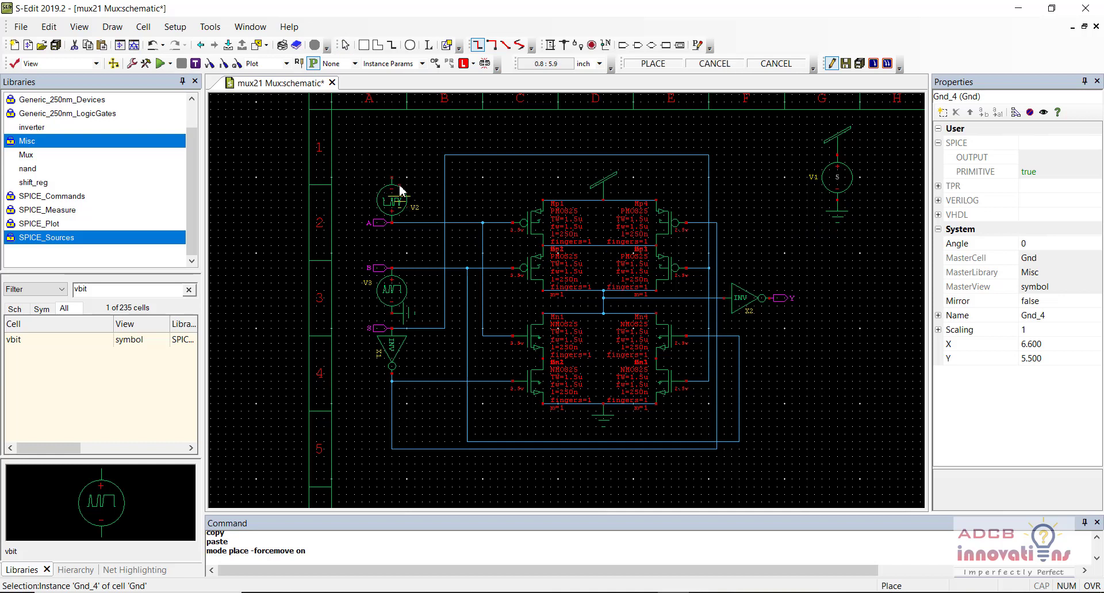
key(r)
key(r)
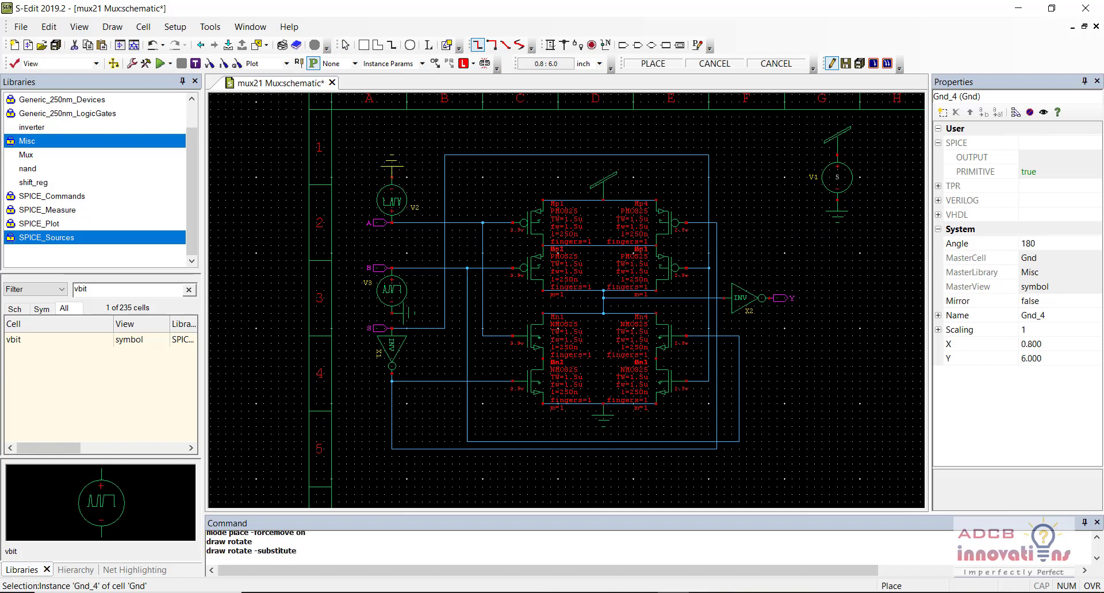
click(394, 183)
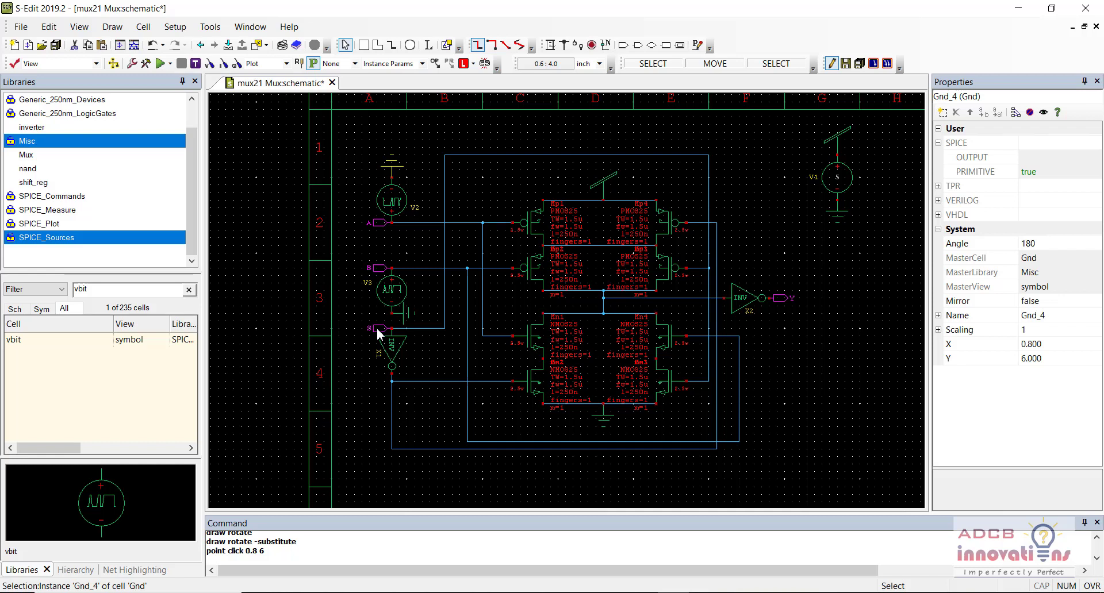
Move the S input port further left and wire it back to its node.
click(378, 332)
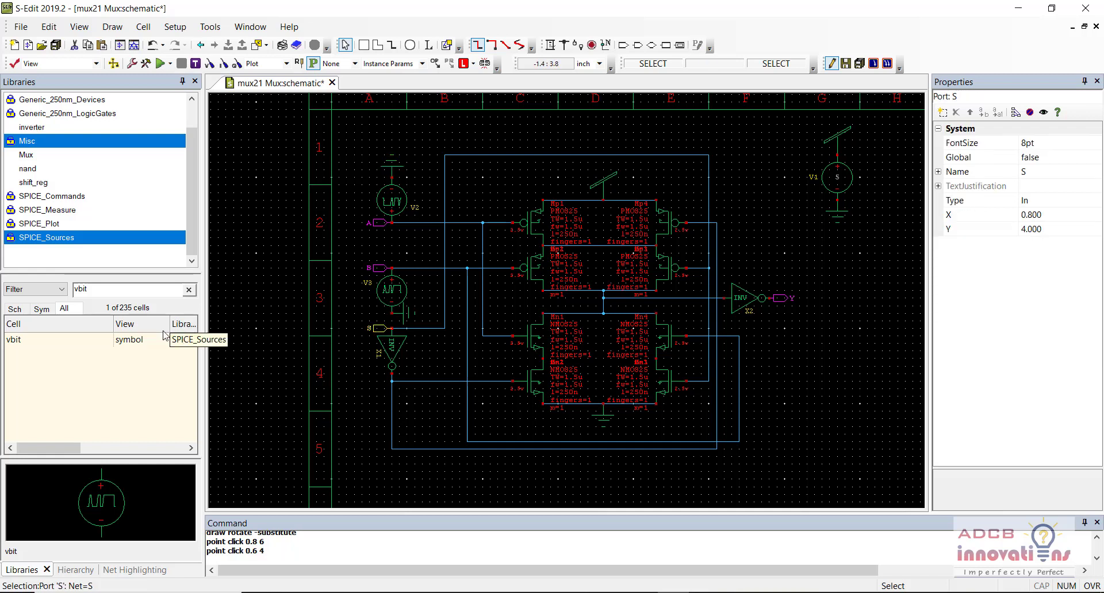
click(102, 344)
right_click(103, 343)
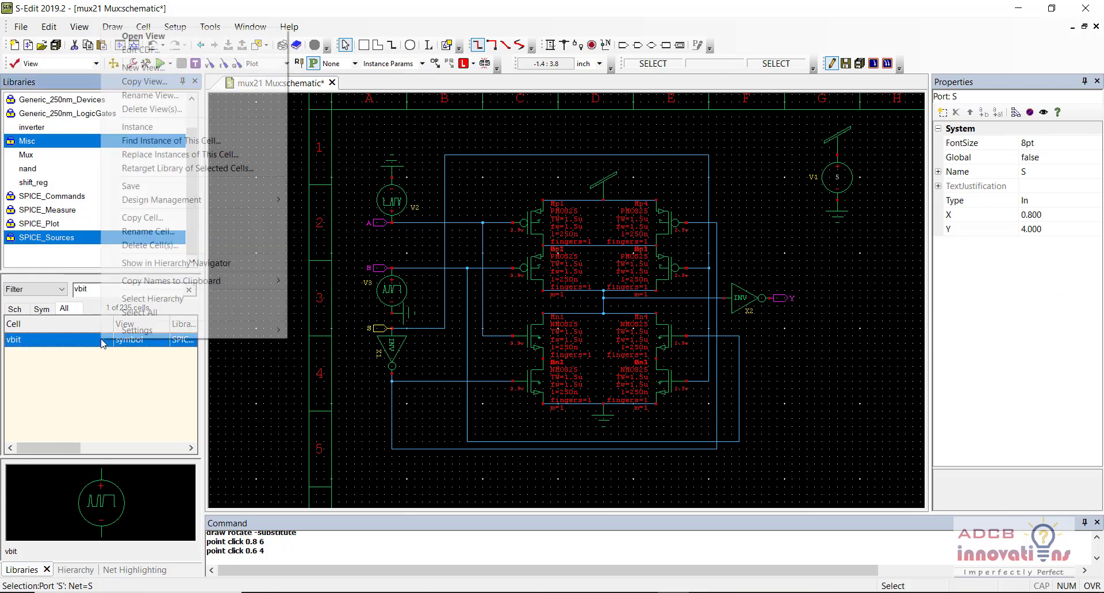
click(135, 128)
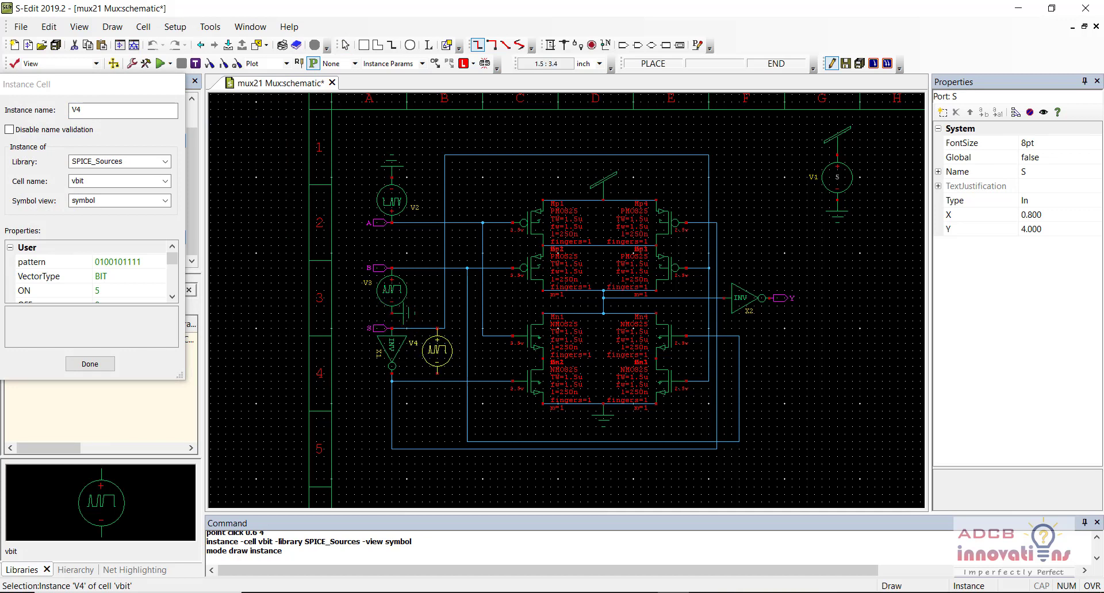
key(r)
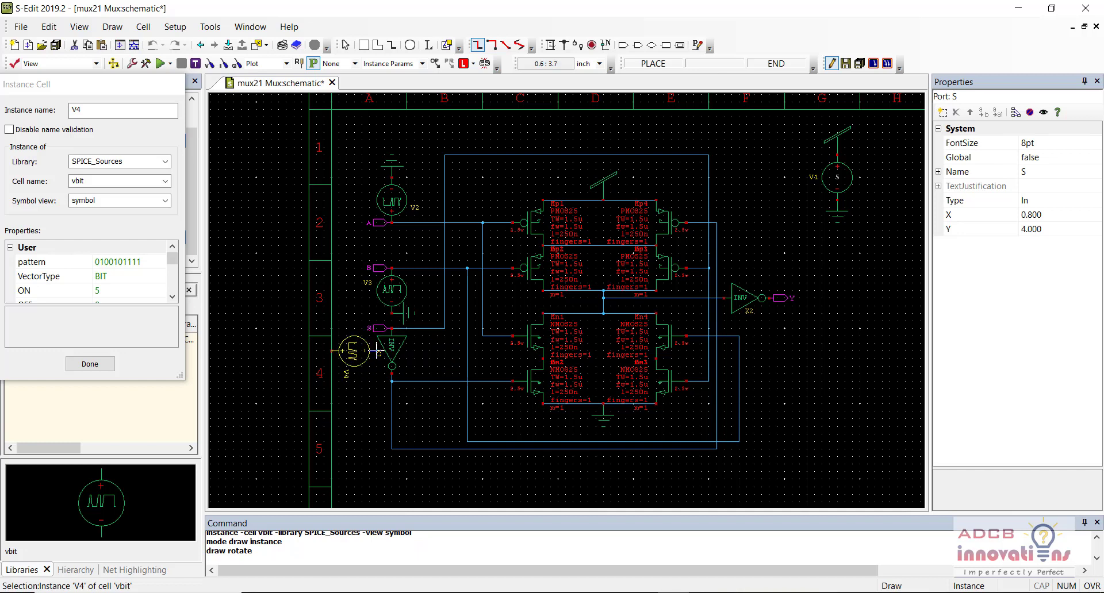
key(Escape)
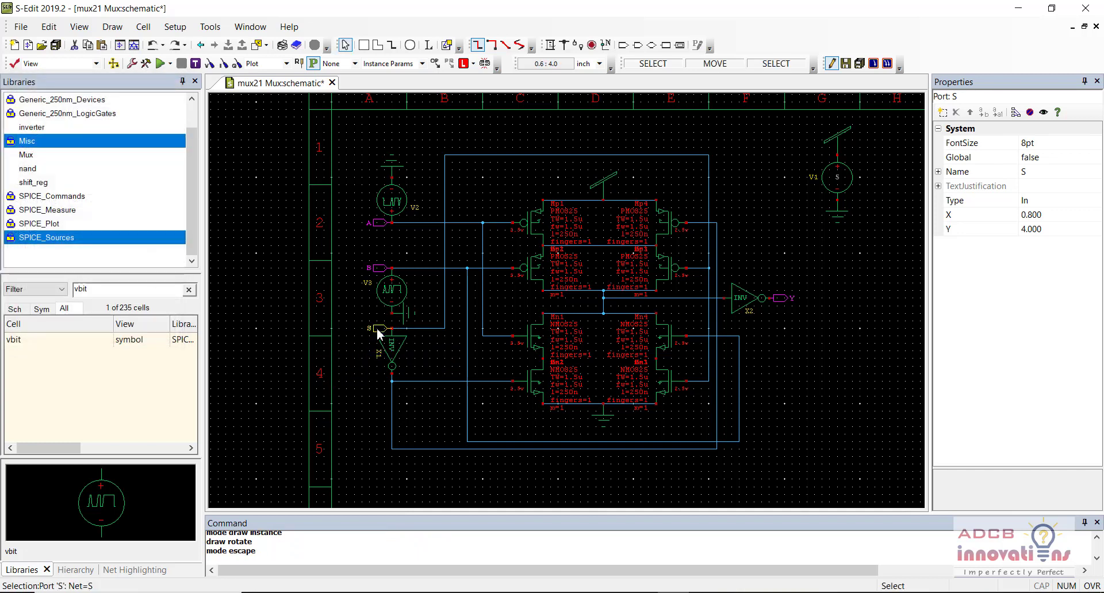
alt+drag(379, 334, 346, 328)
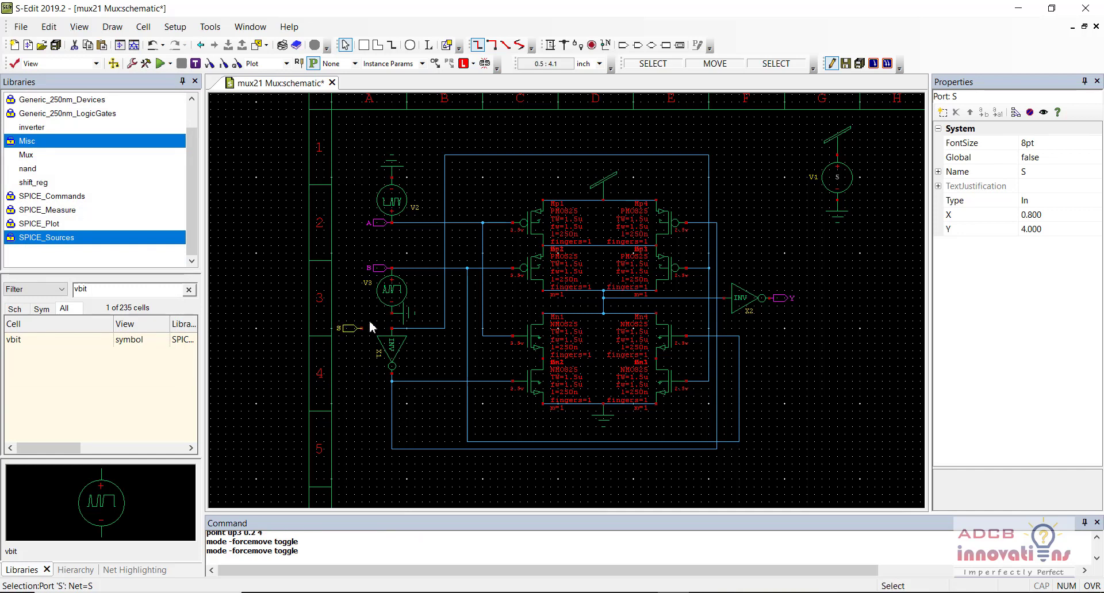
key(w)
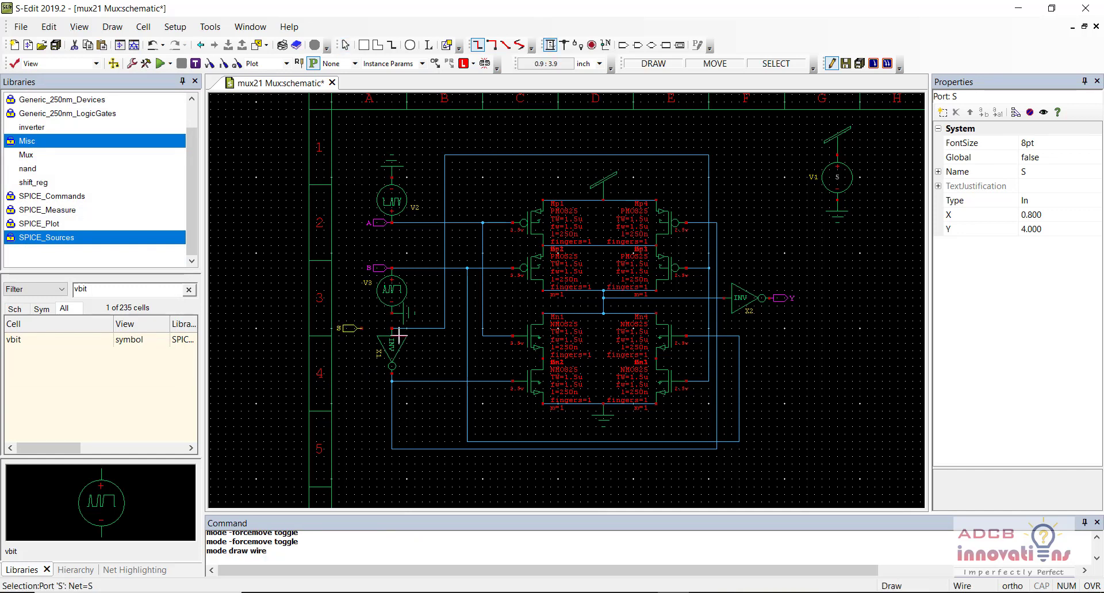
click(357, 328)
key(Escape)
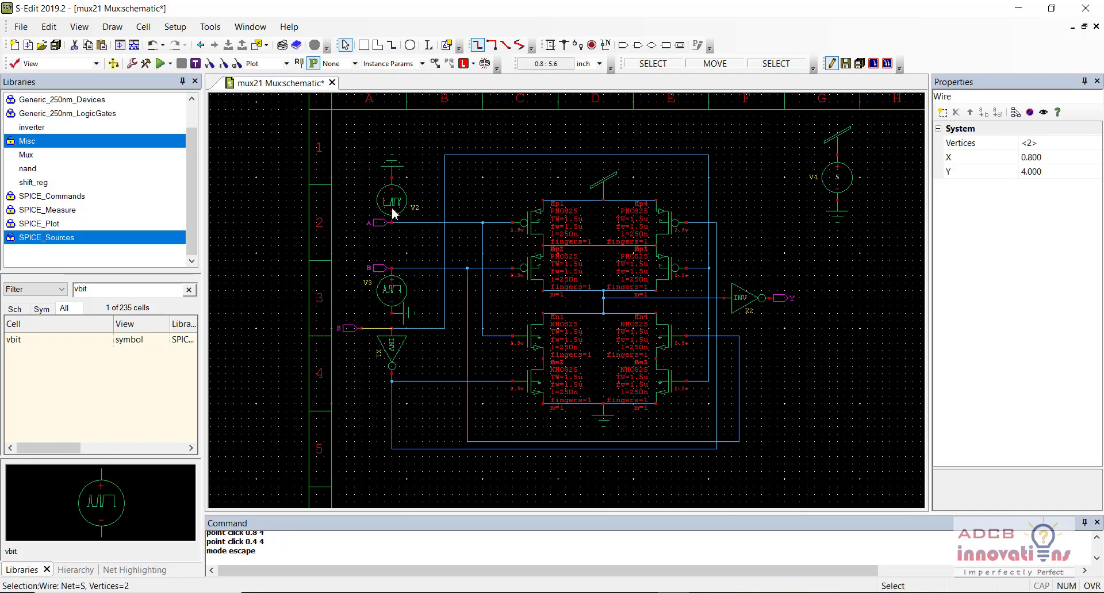
Copy source V3 as a new source V4 beside input S.
click(394, 195)
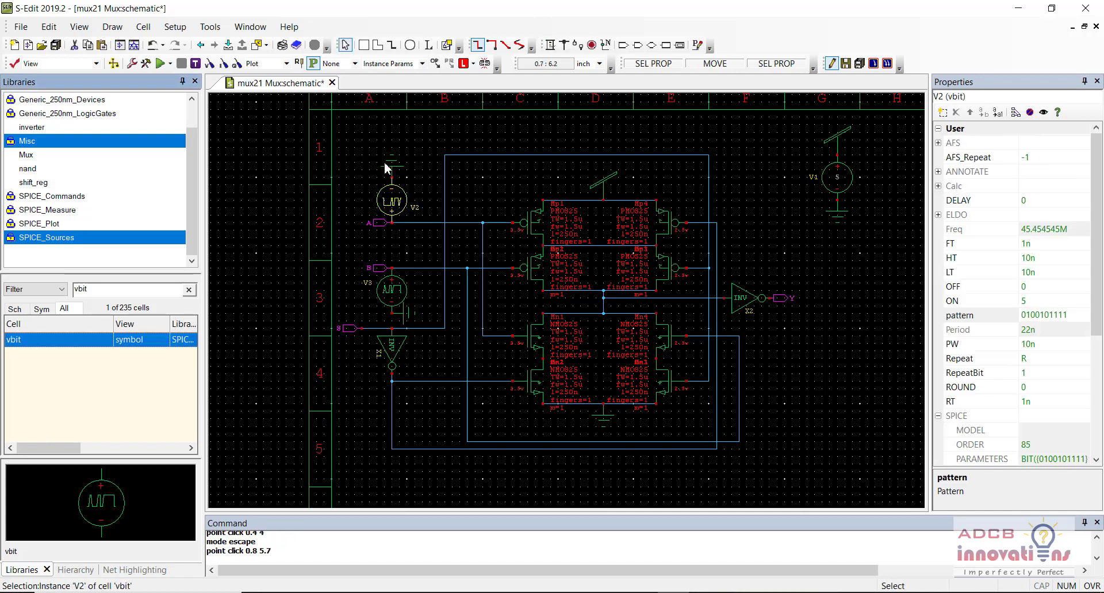
ctrl+click(385, 169)
click(392, 191)
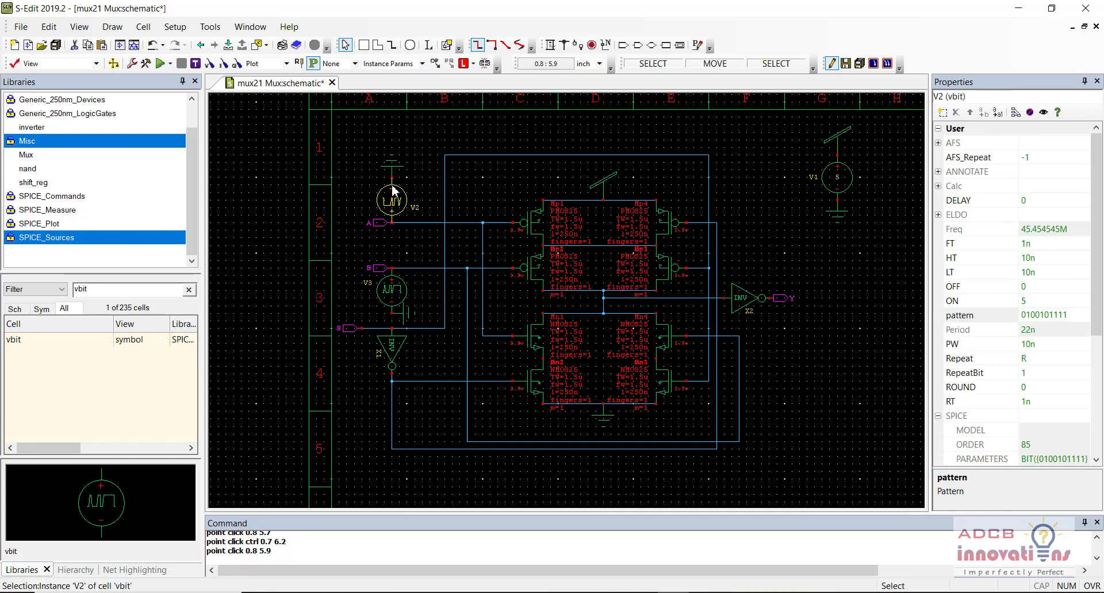
click(392, 289)
key(ctrl+c)
key(ctrl+v)
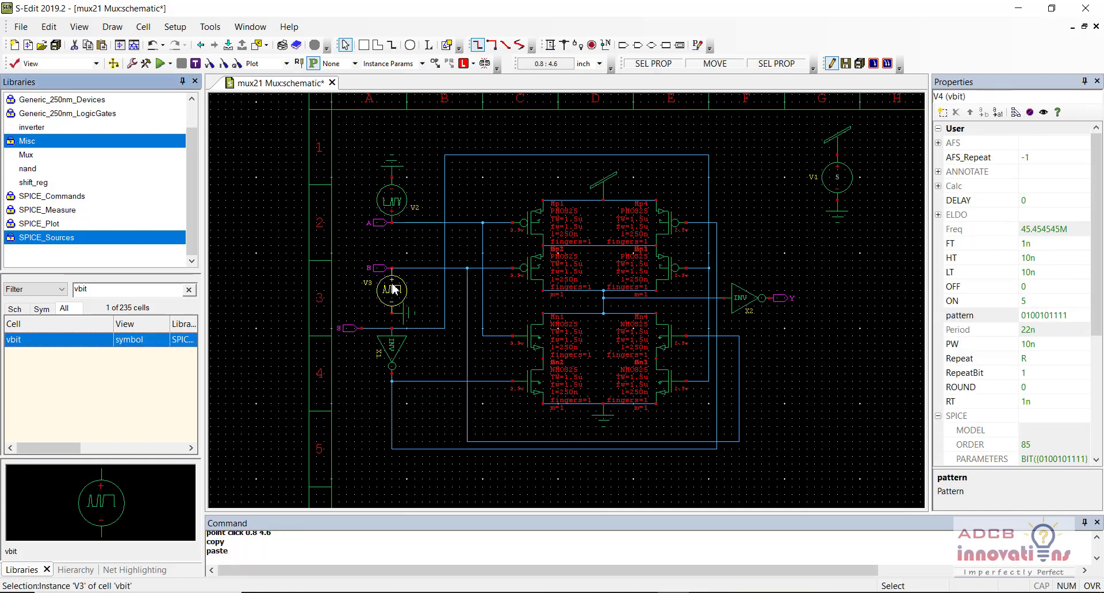
click(361, 350)
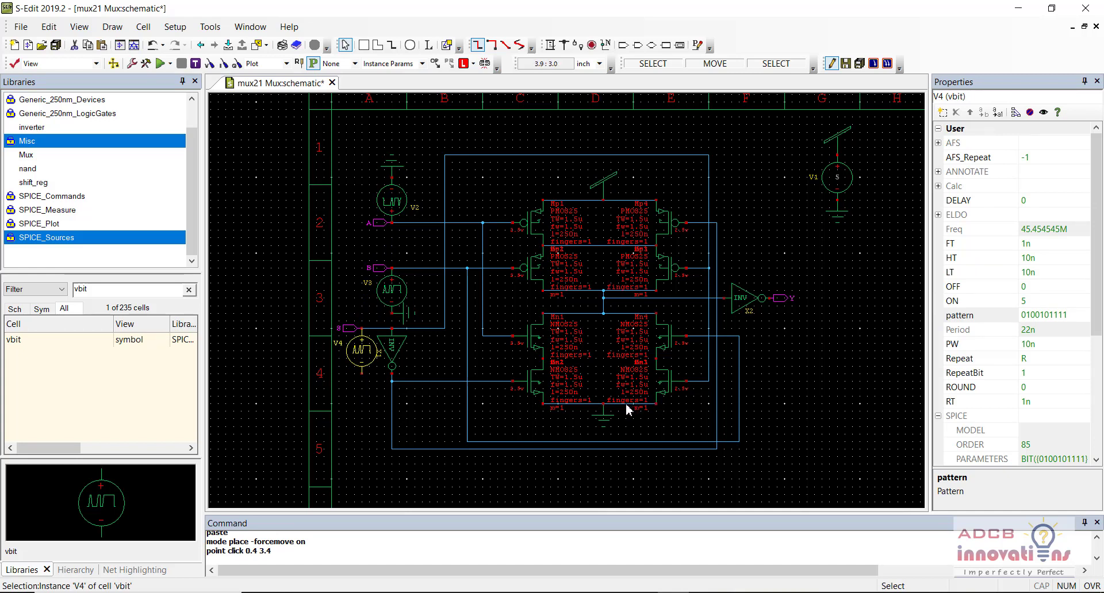
Add a ground below V4 and save the schematic.
click(603, 412)
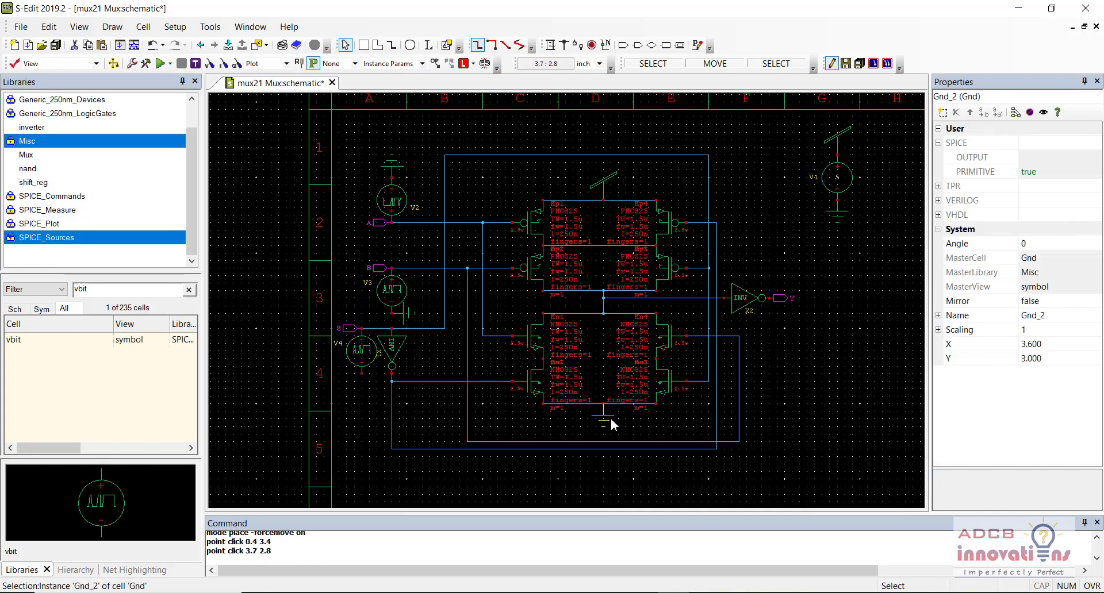
key(ctrl+c)
key(ctrl+v)
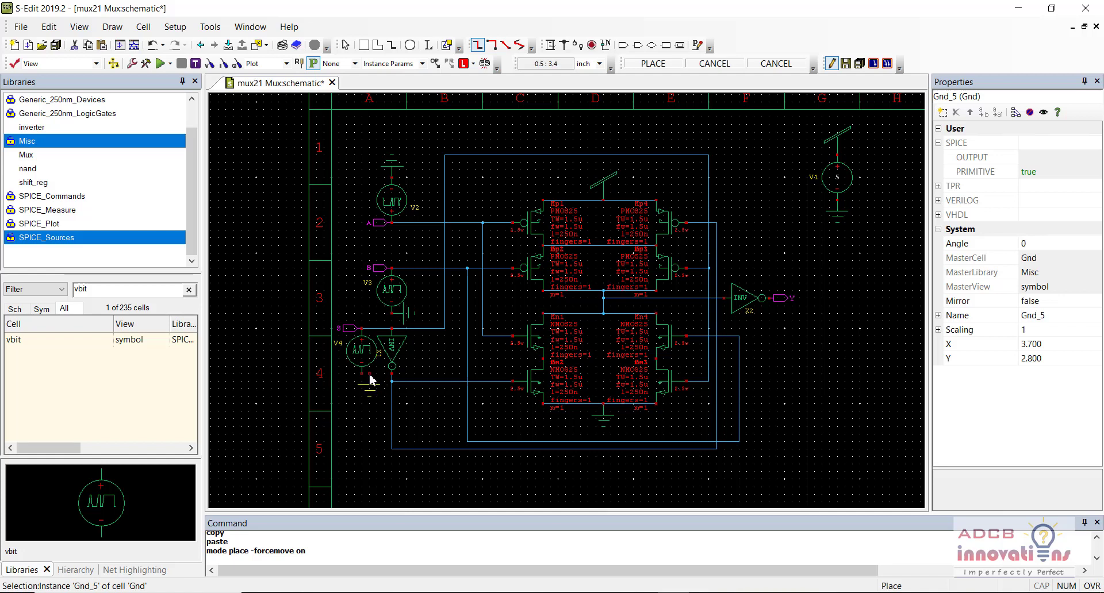
click(362, 376)
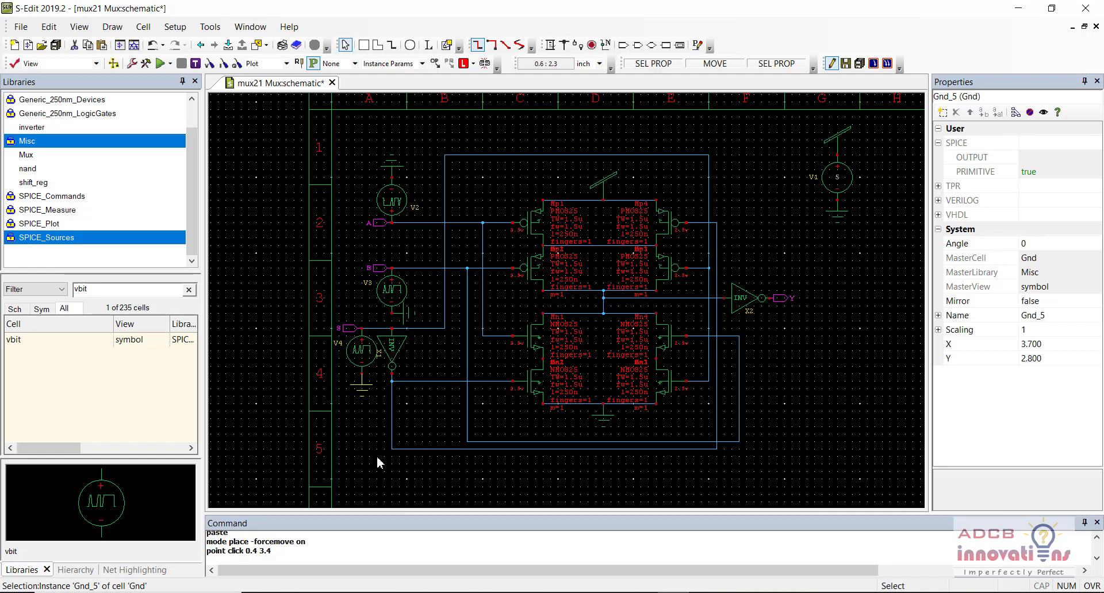
key(ctrl+s)
click(363, 356)
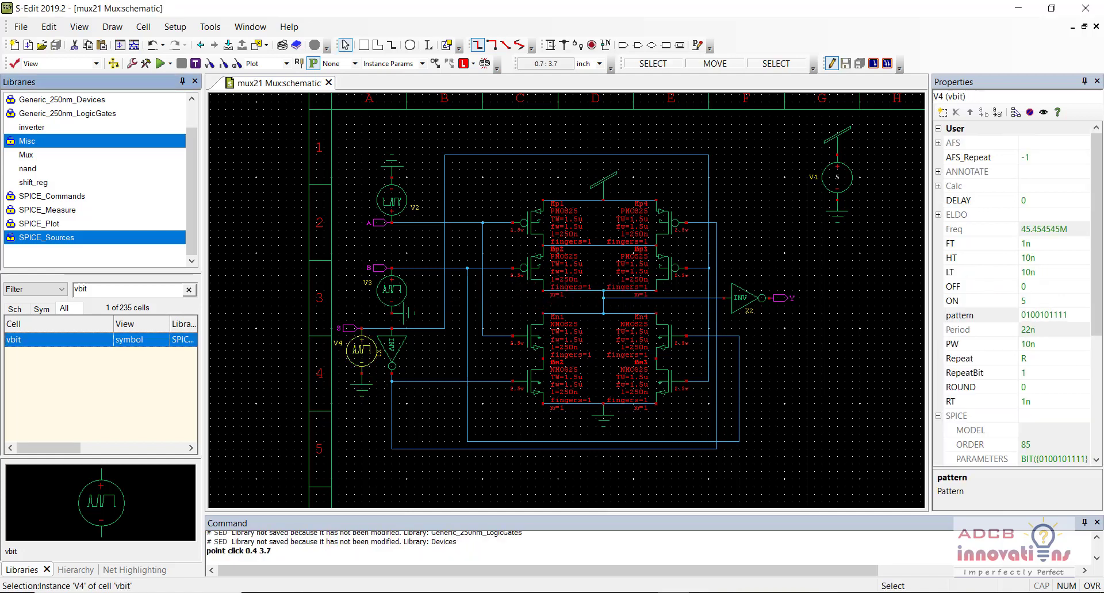
click(1063, 314)
text(10101010101)
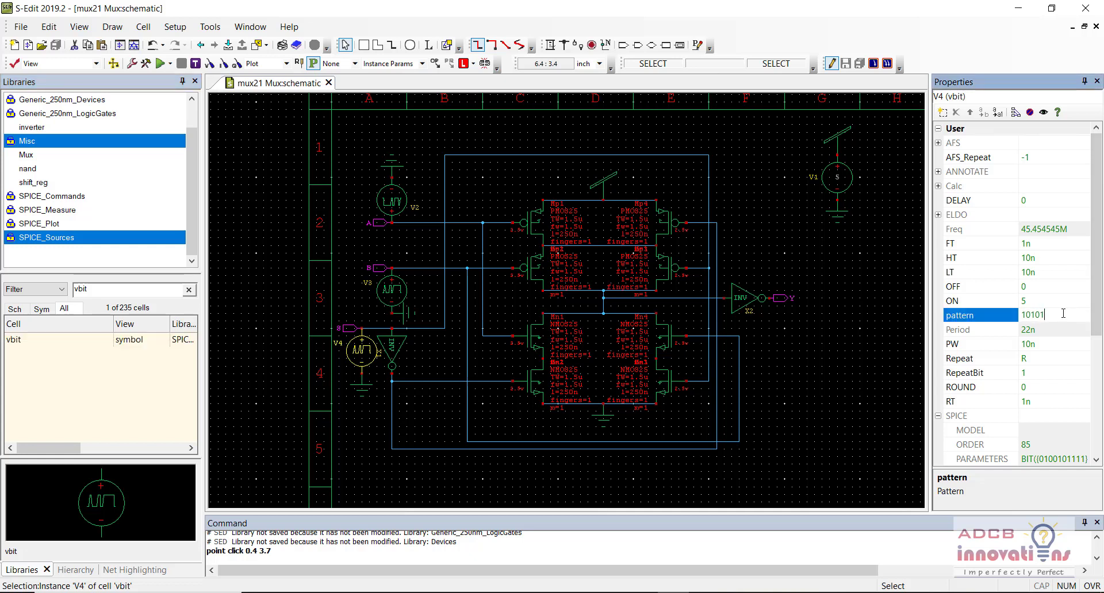
text(0)
key(Return)
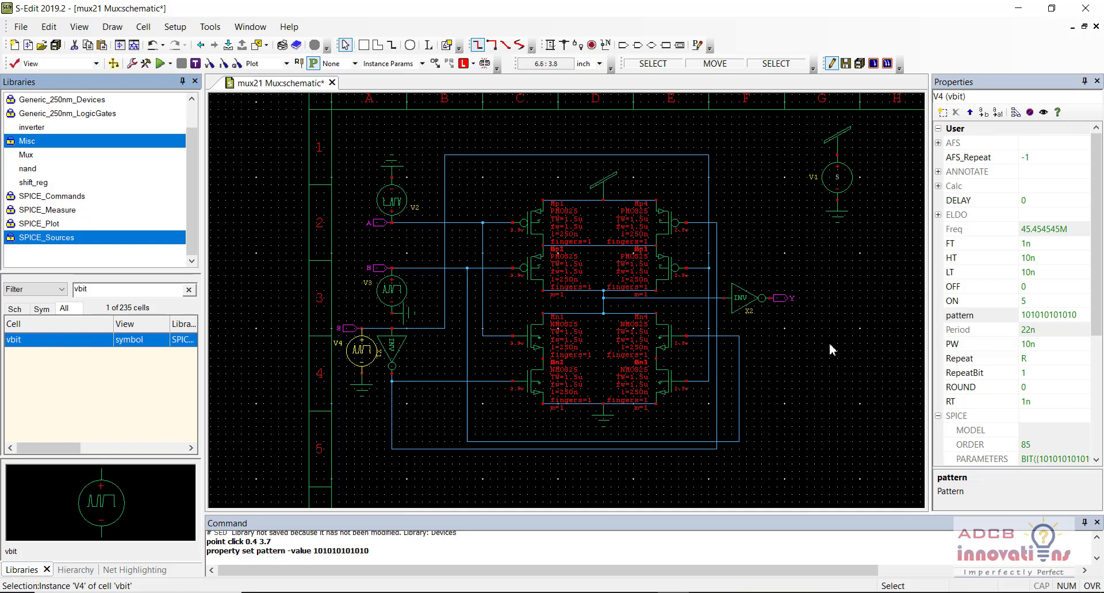
click(1049, 315)
double_click(1048, 316)
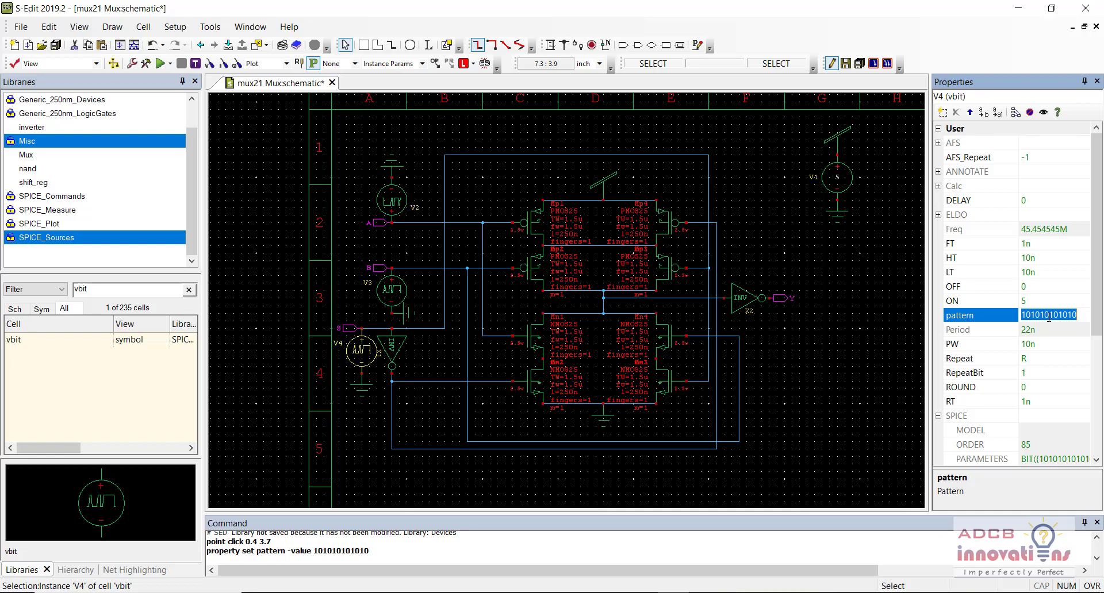
text(111111000000)
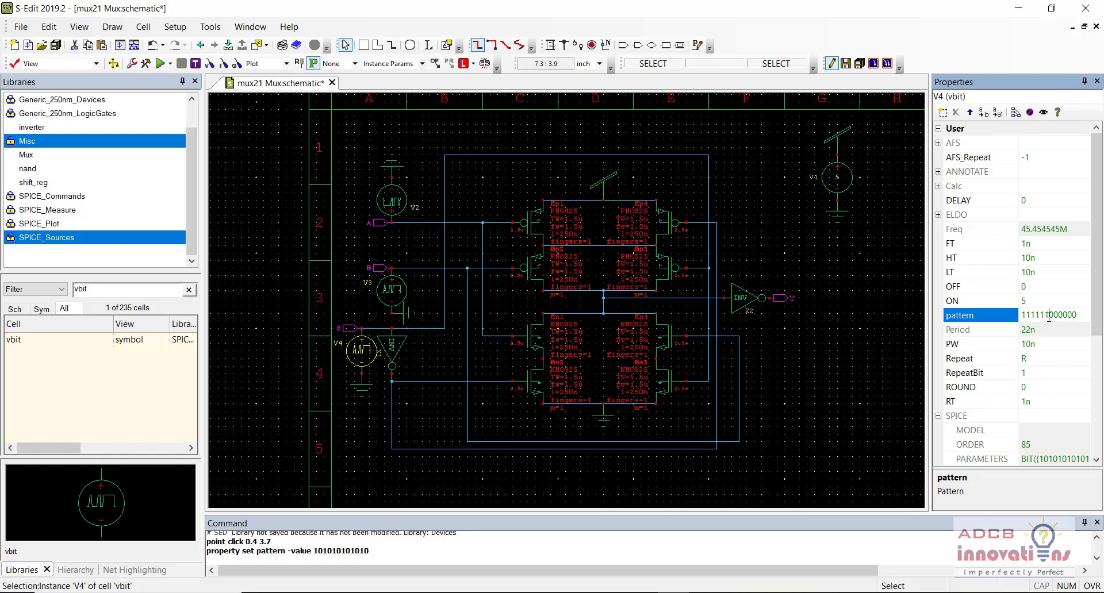
text(111)
key(Return)
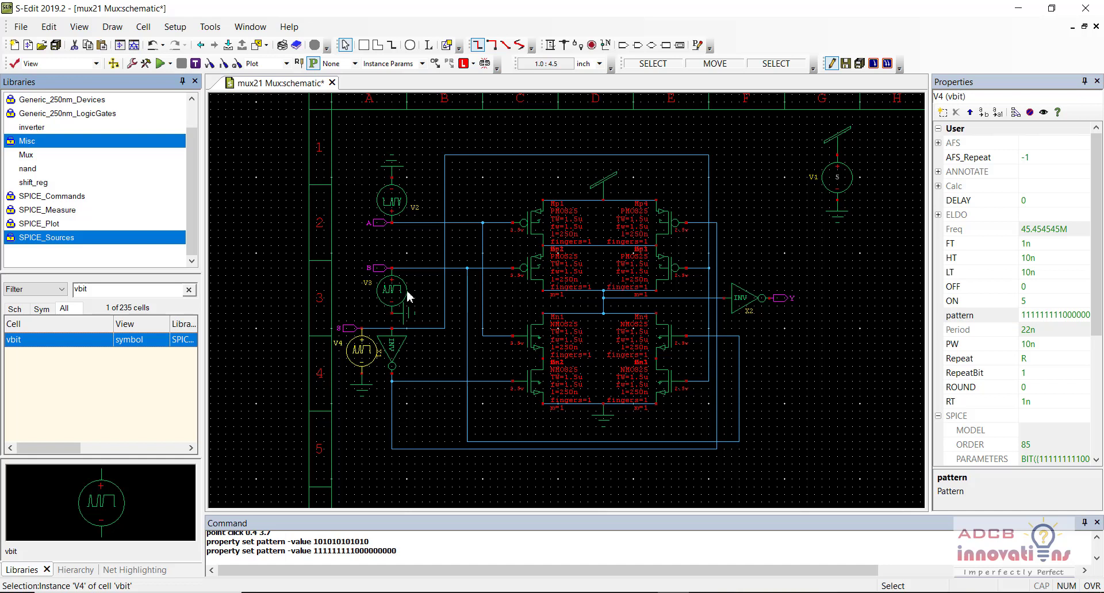
click(400, 289)
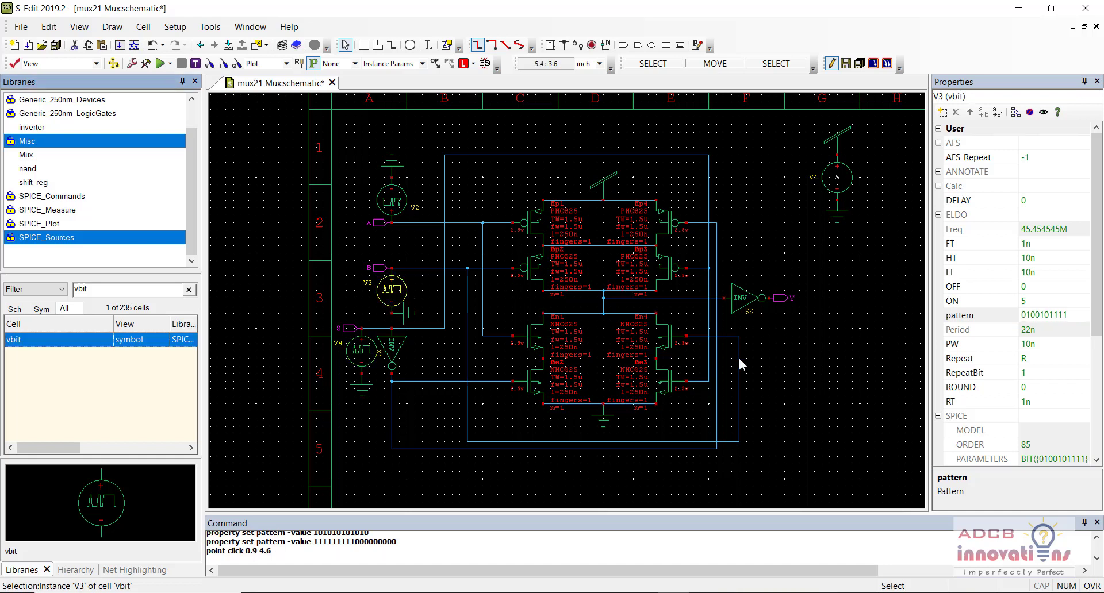
click(1044, 314)
double_click(1042, 314)
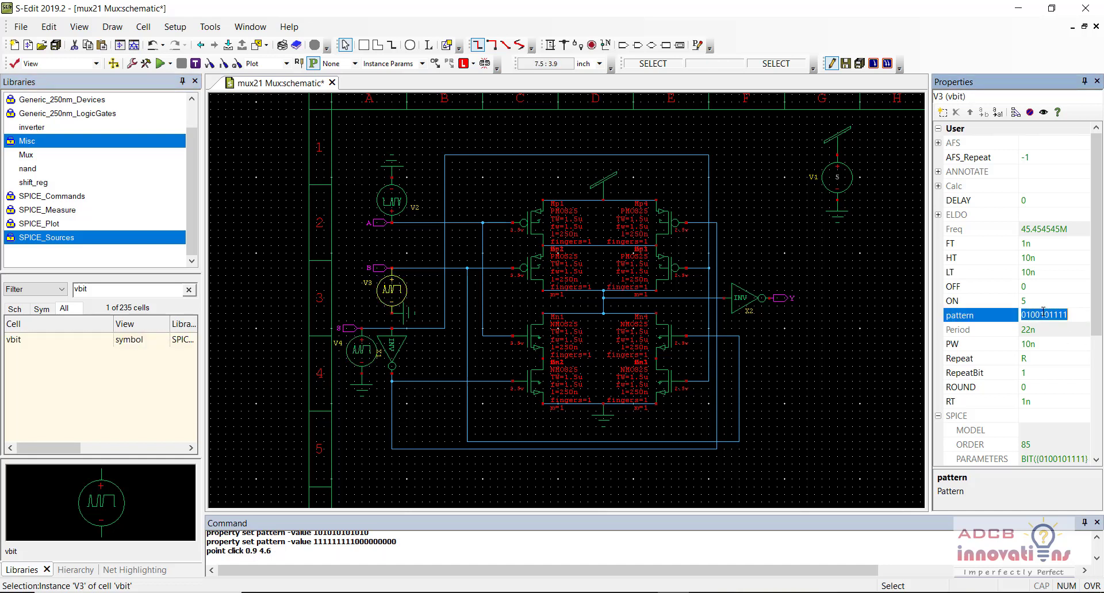
text(1010101010)
key(Return)
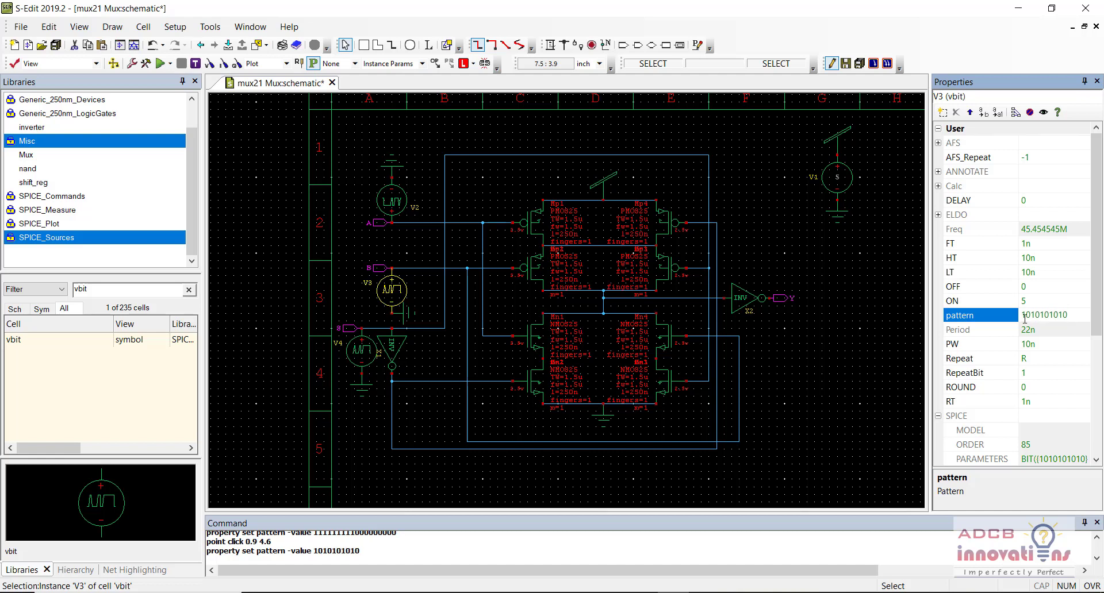
click(828, 396)
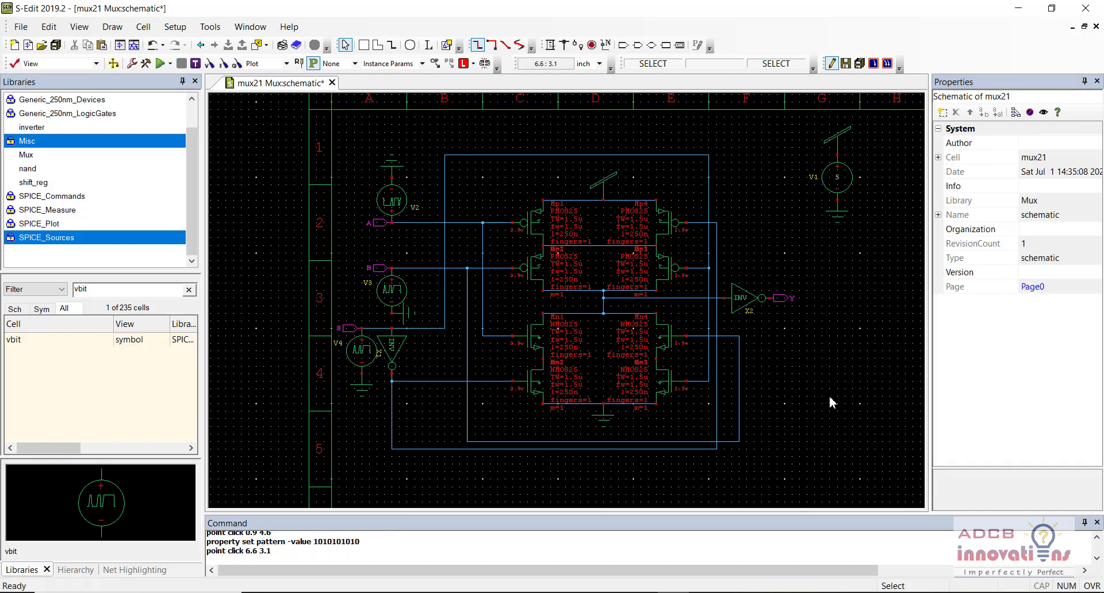
Pick the V_VoltagePrint probe from the libraries and rotate it horizontal.
double_click(95, 290)
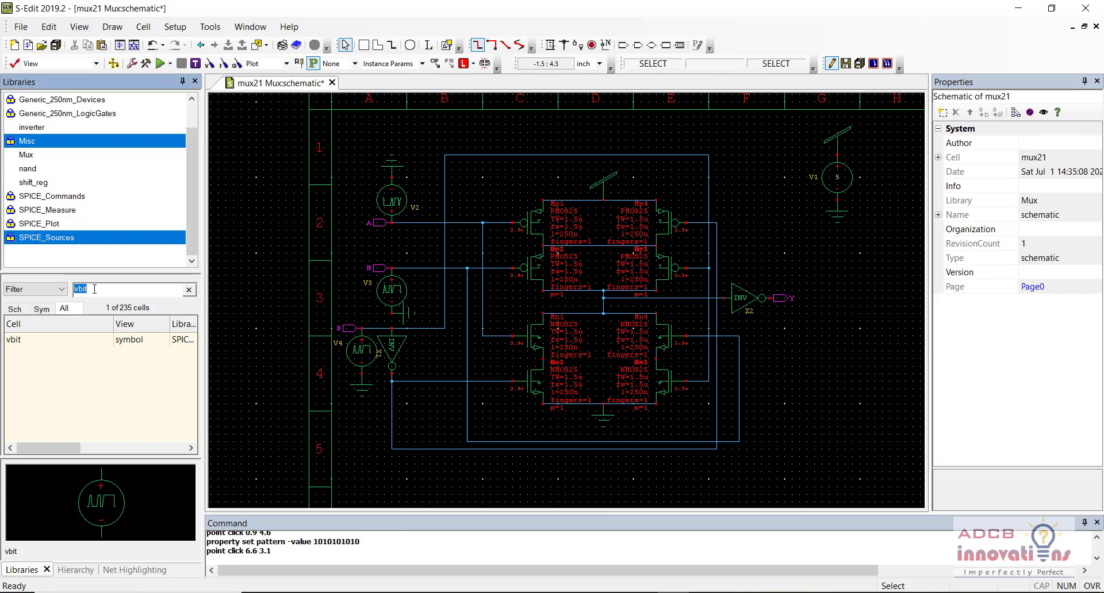
text(vplo)
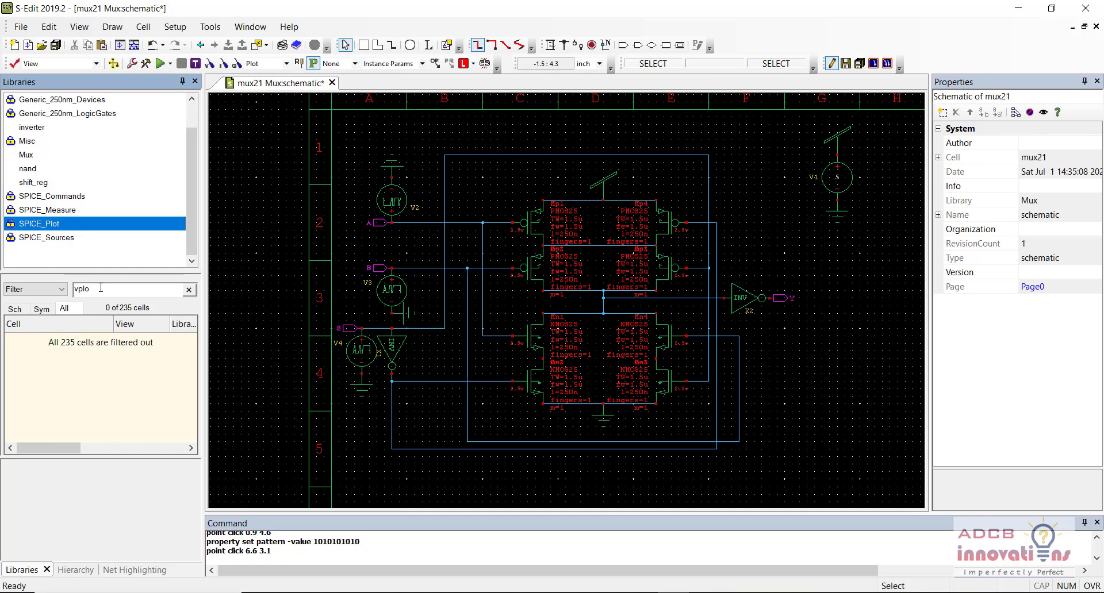
key(BackSpace)
text(ol)
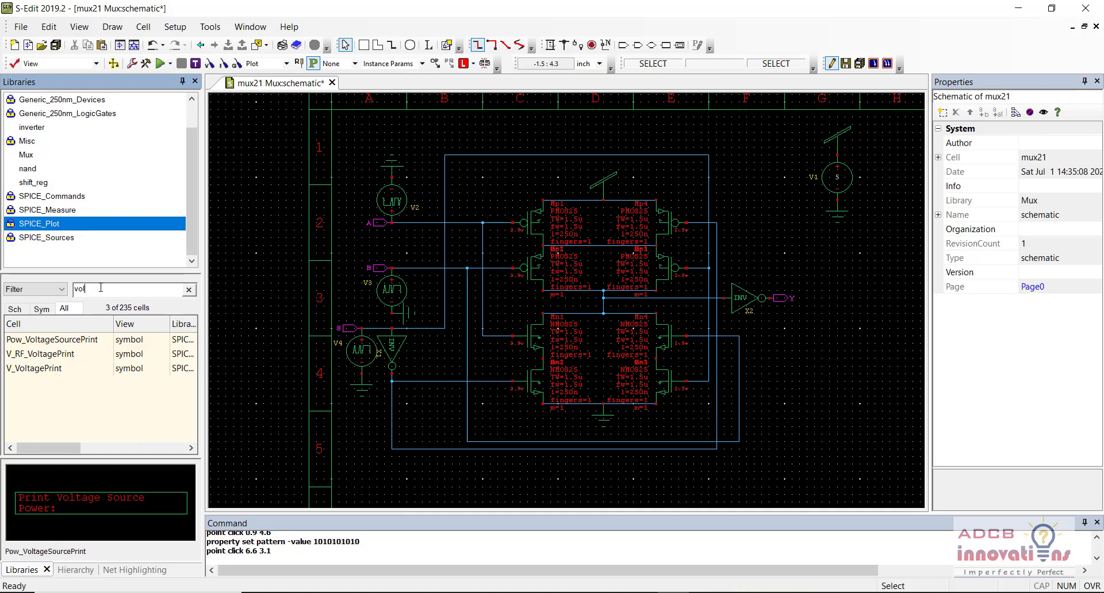
click(84, 368)
right_click(75, 366)
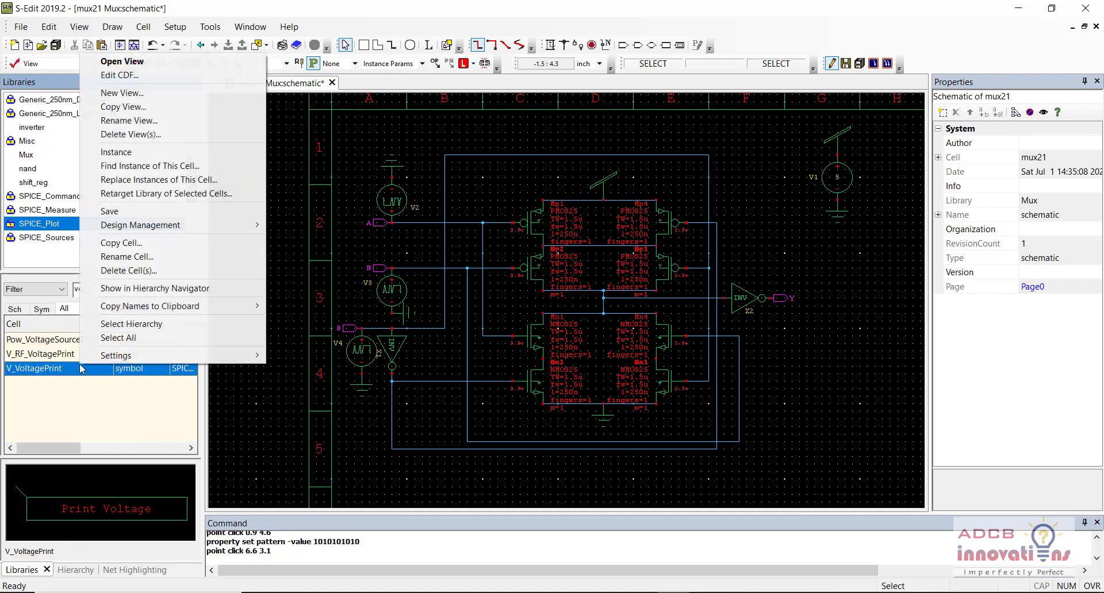
click(115, 153)
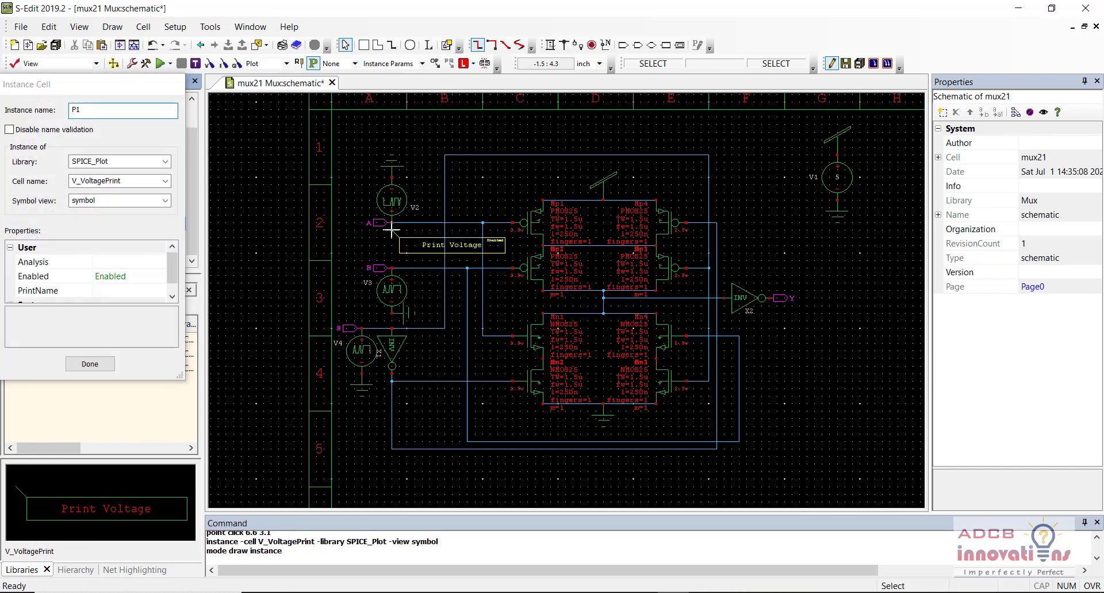
key(r)
key(r)
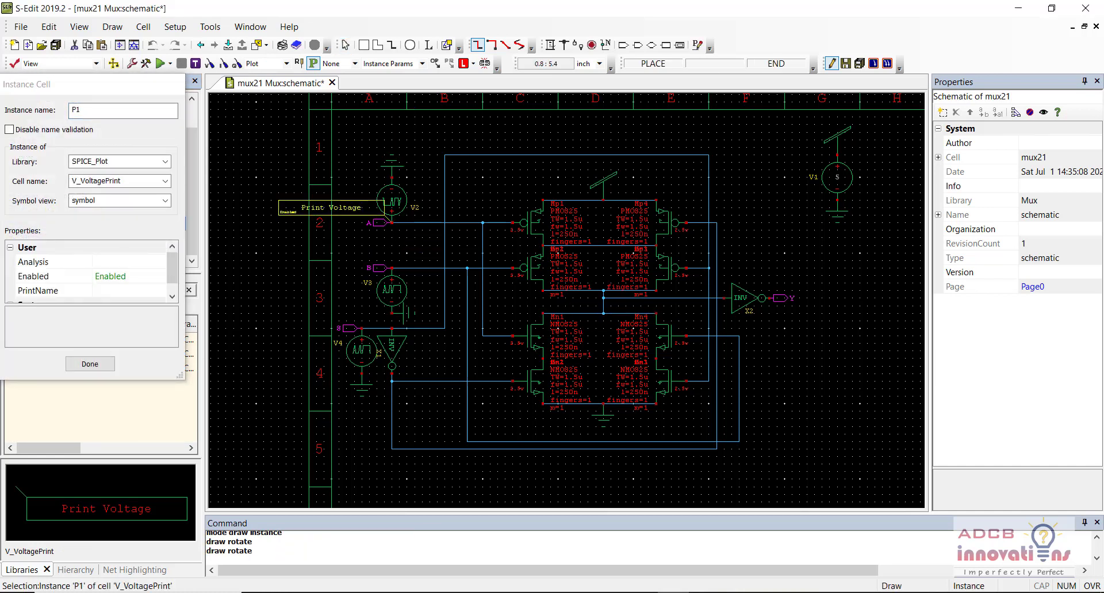
key(r)
key(r)
key(r)
key(r)
Place voltage probes on nets A, B, S and output Y, then save.
click(391, 222)
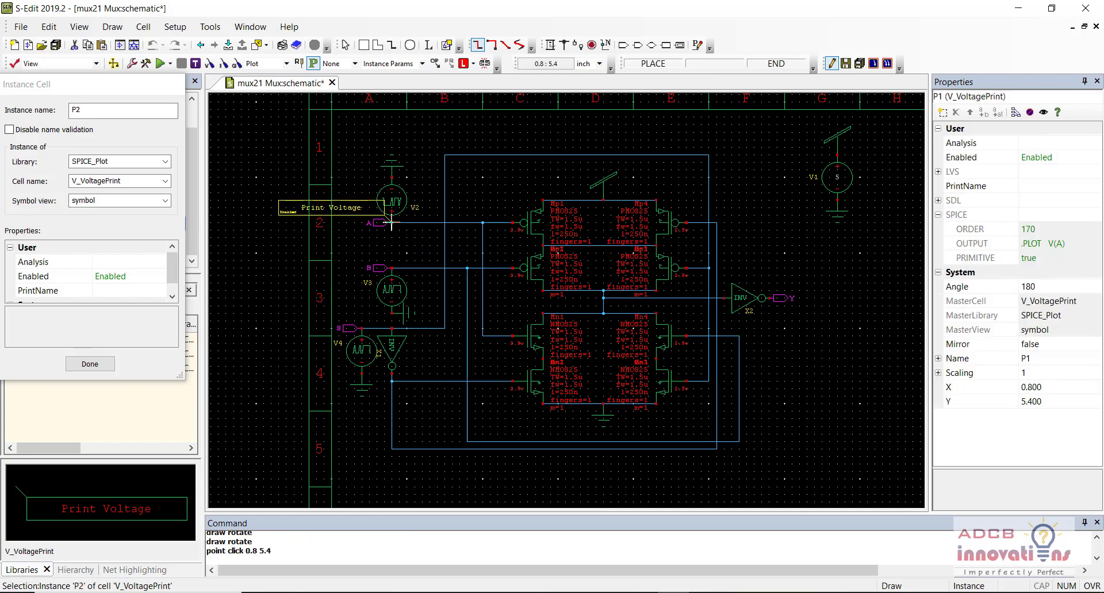
click(391, 267)
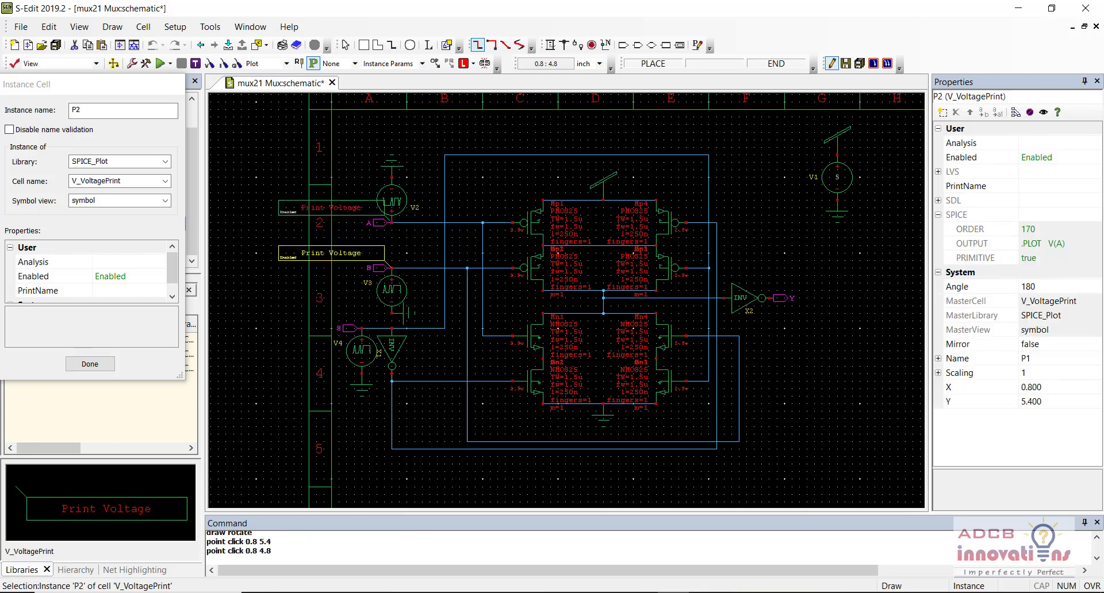
click(361, 327)
key(ctrl+r)
key(ctrl+r)
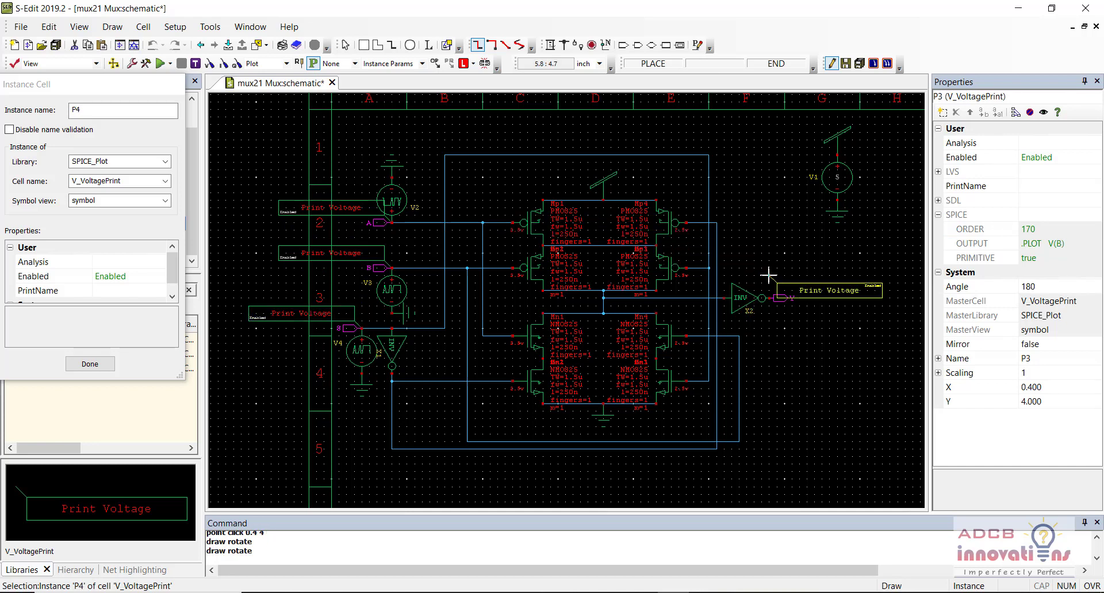
click(768, 298)
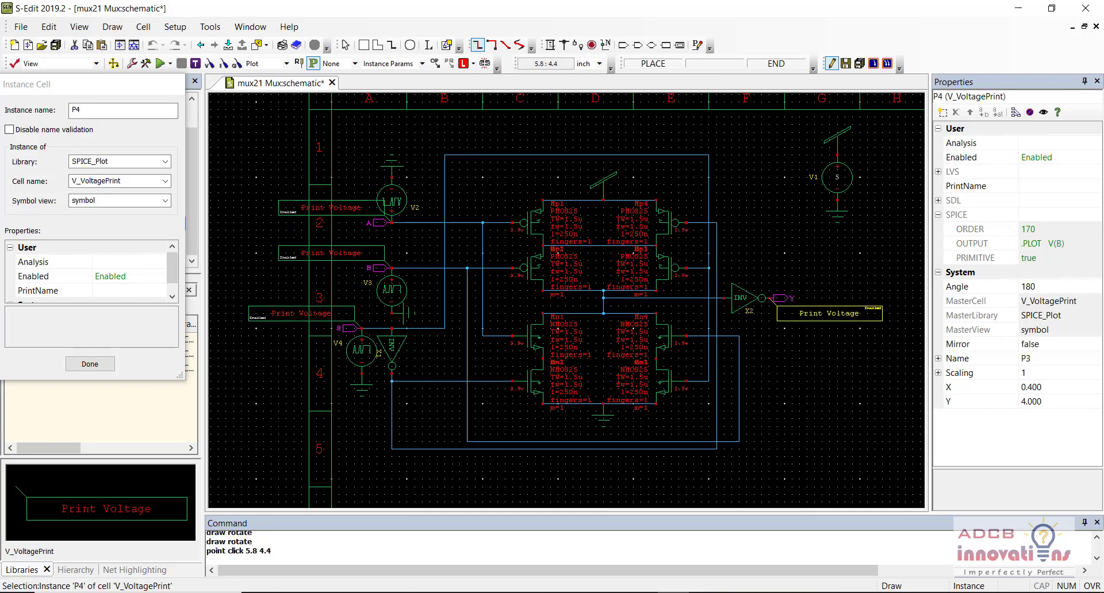
key(Escape)
click(805, 410)
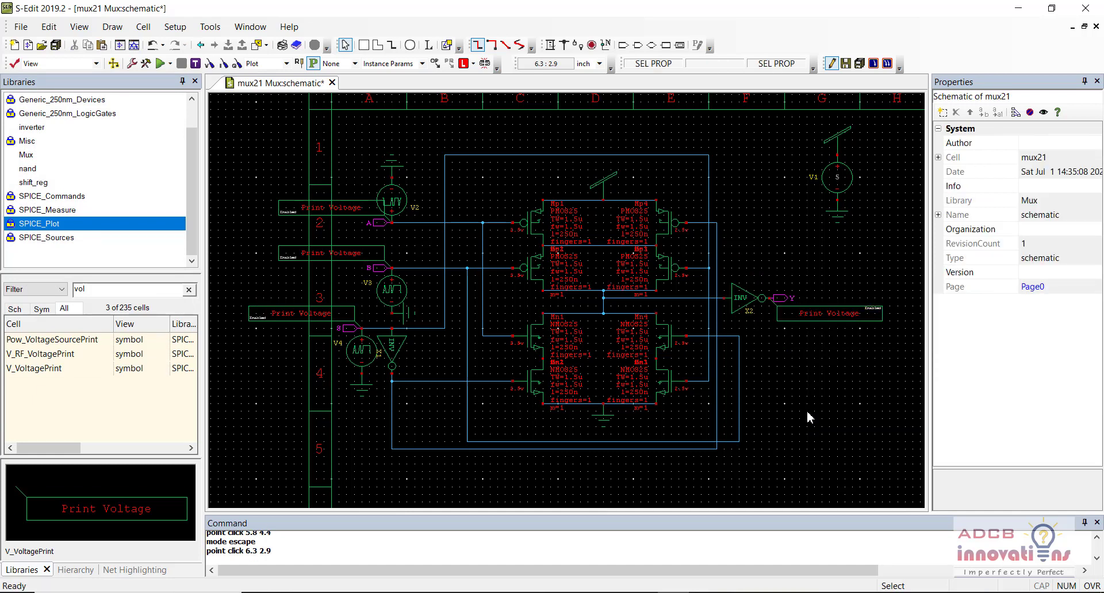
key(ctrl+s)
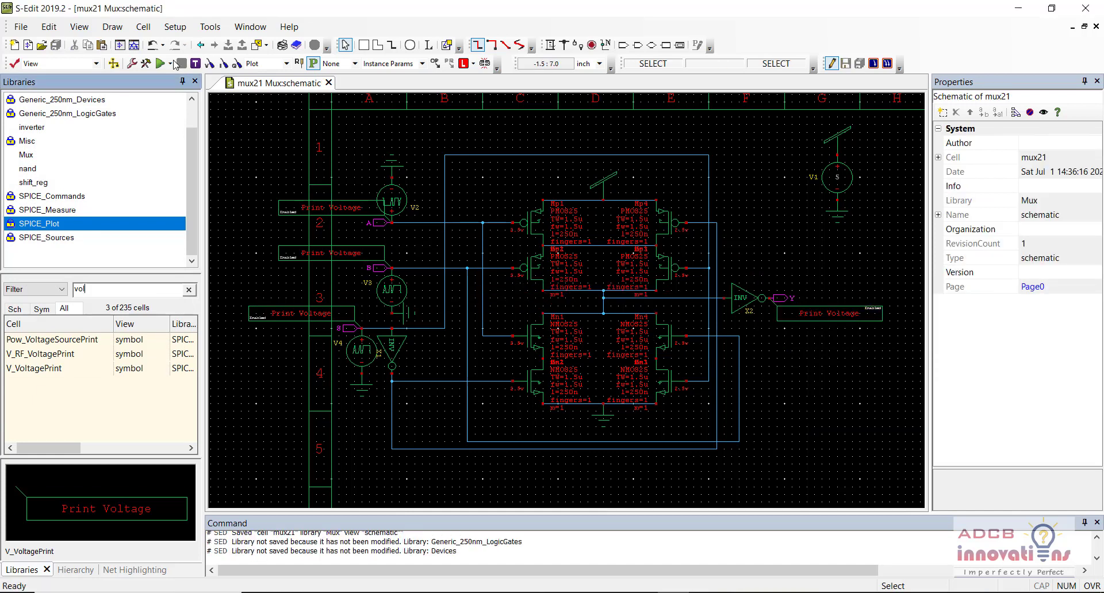
Enable a transient analysis with 100n stop time and 1n maximum time step.
click(144, 27)
mouse_move(175, 27)
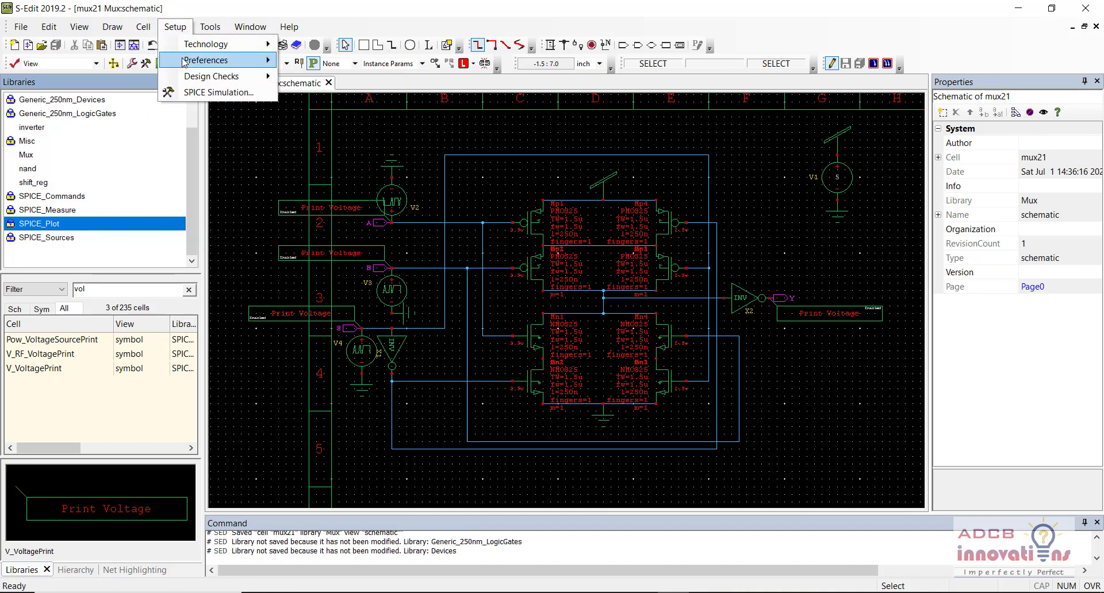
click(189, 91)
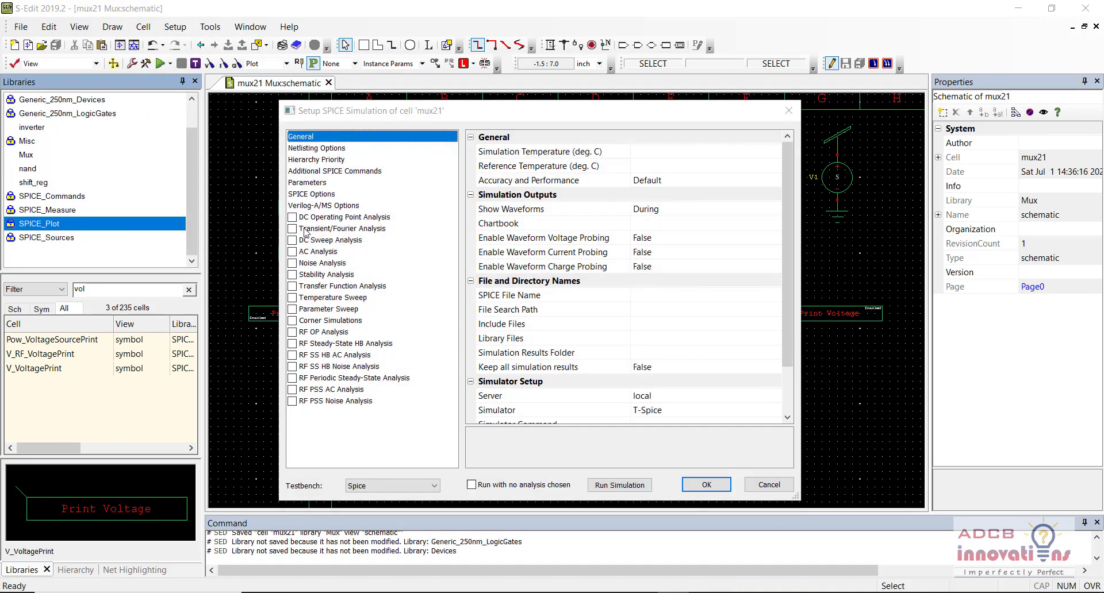
click(340, 228)
click(702, 152)
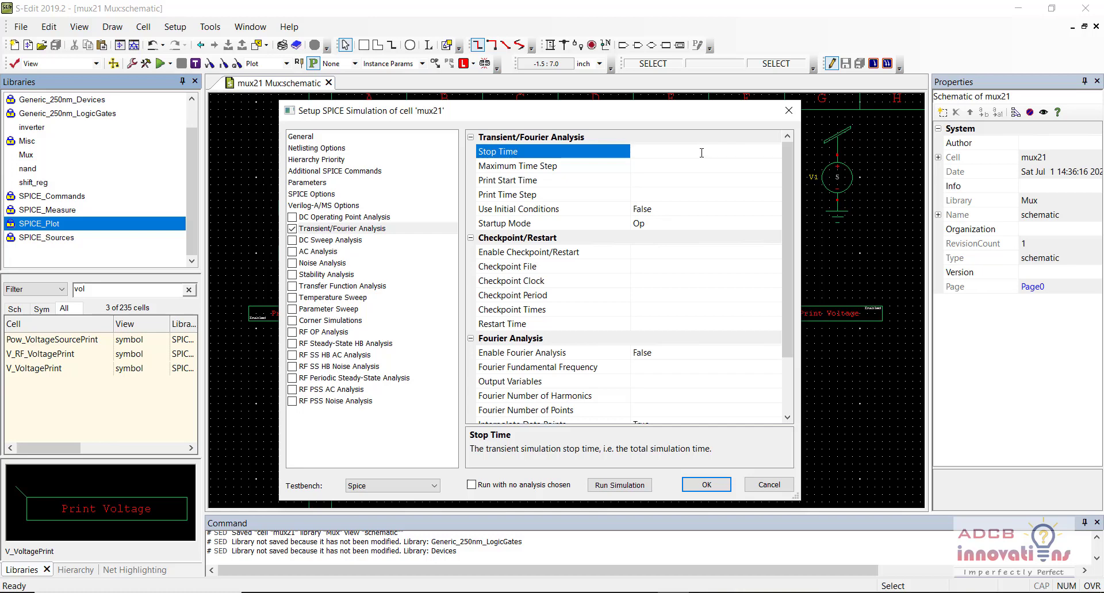
text(100n10)
key(BackSpace)
key(BackSpace)
key(Tab)
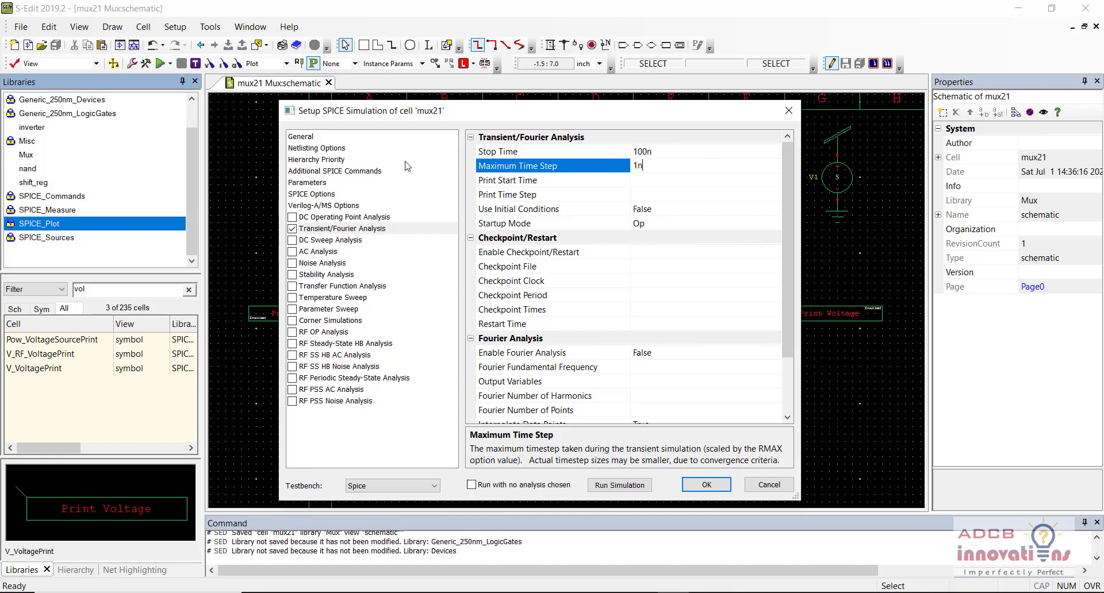
Add Generic_250nm.lib with the TT corner as the model library, then save.
click(399, 137)
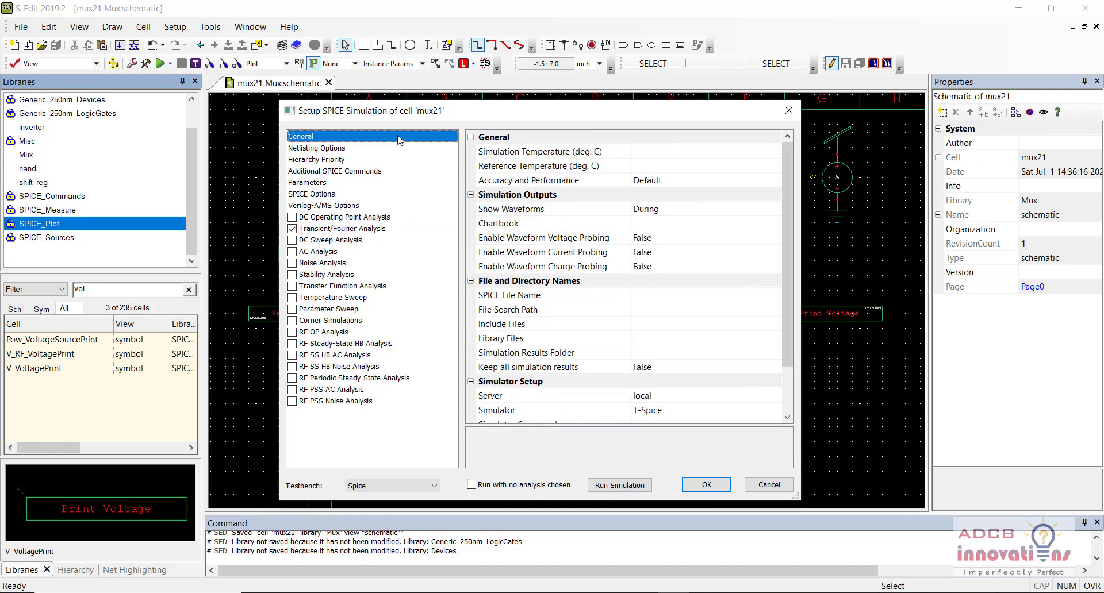
click(711, 339)
click(776, 339)
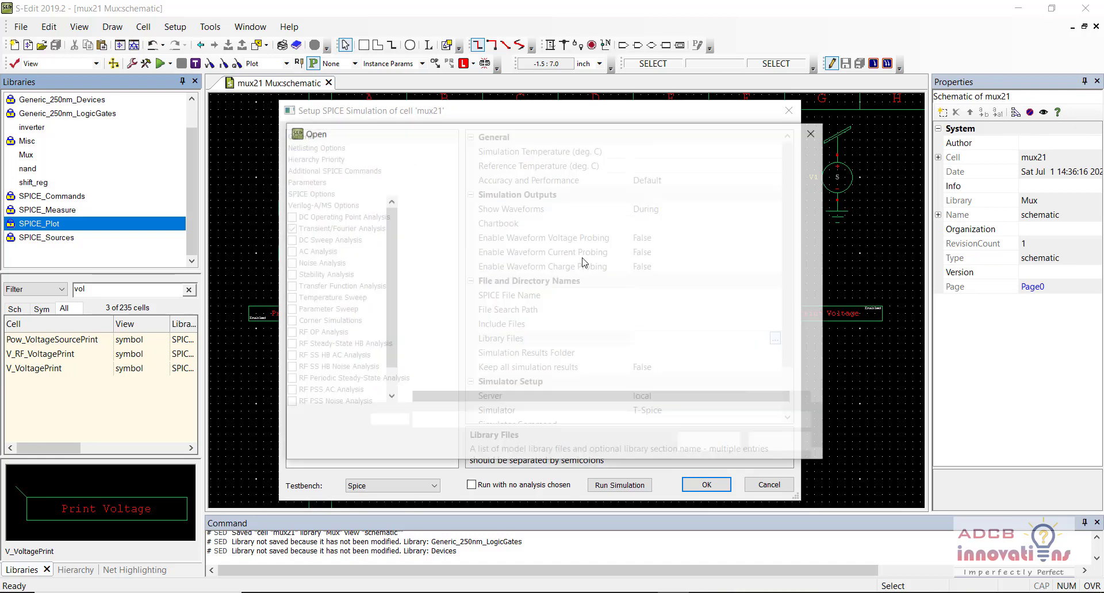
double_click(457, 242)
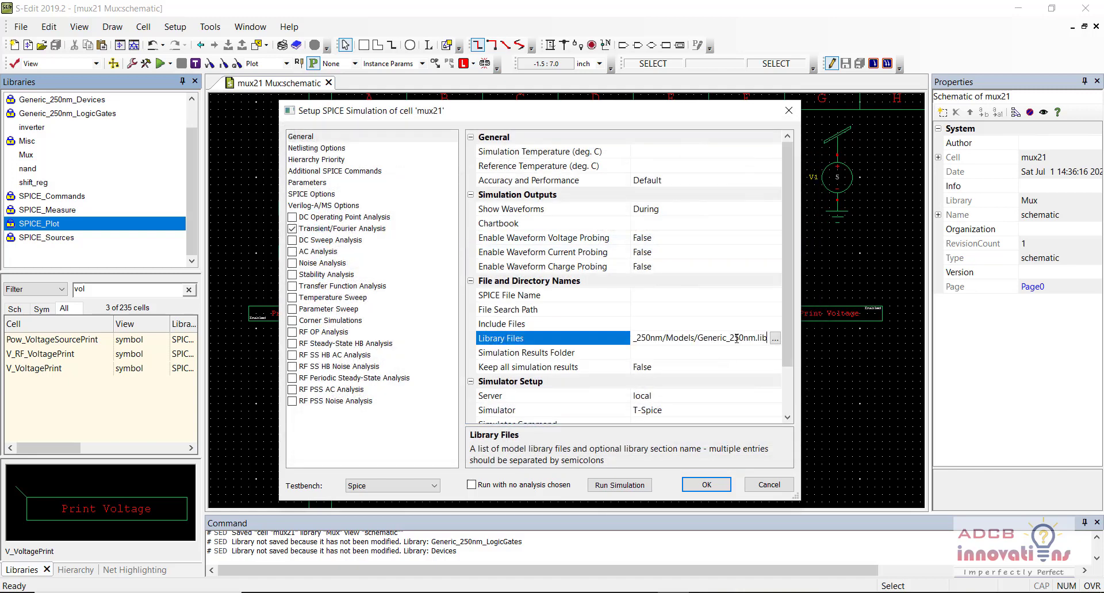
text(TT)
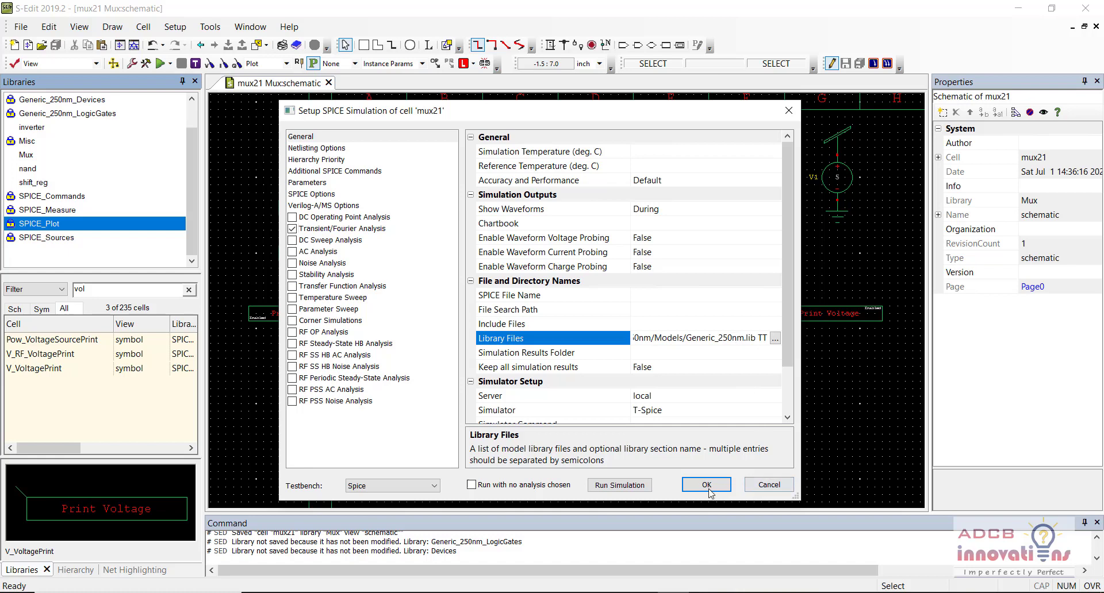
click(706, 484)
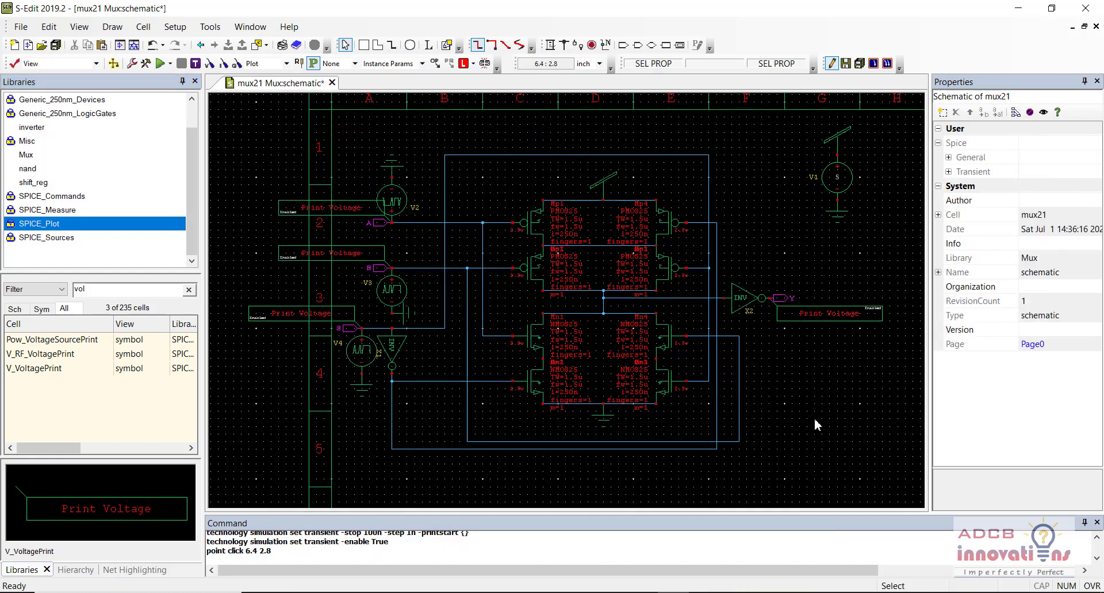
key(ctrl+s)
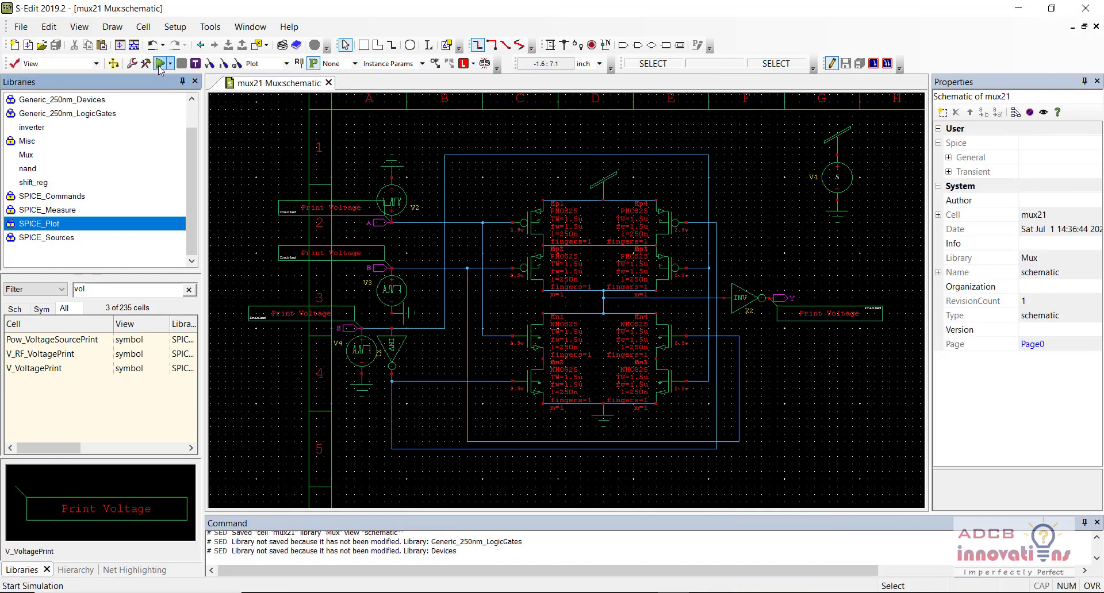
Run the transient simulation and put the A, B, S and Y traces on separate plots.
click(161, 67)
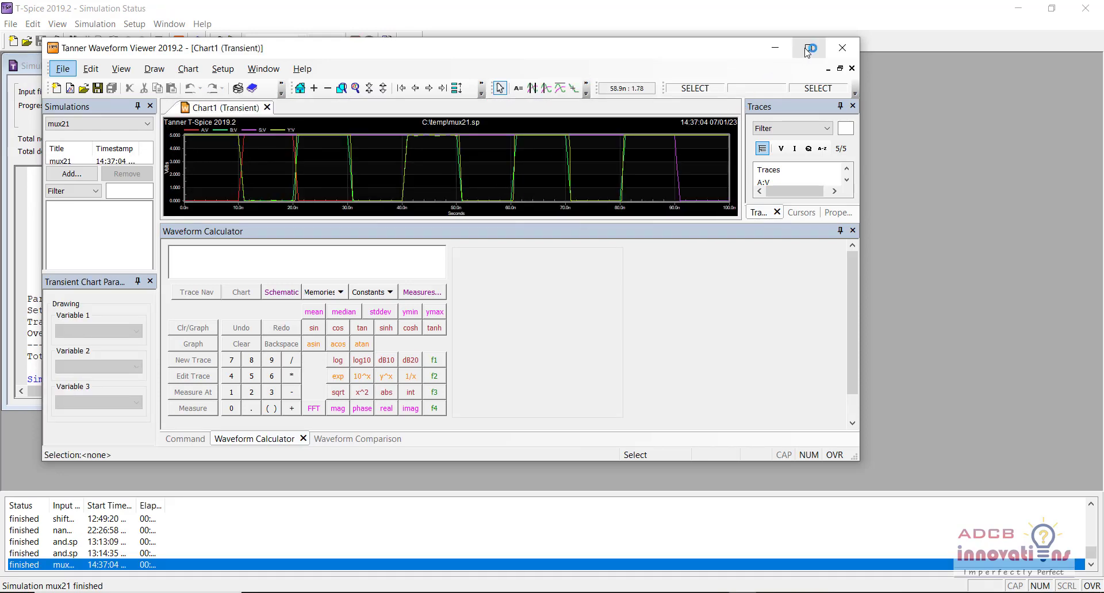
click(808, 48)
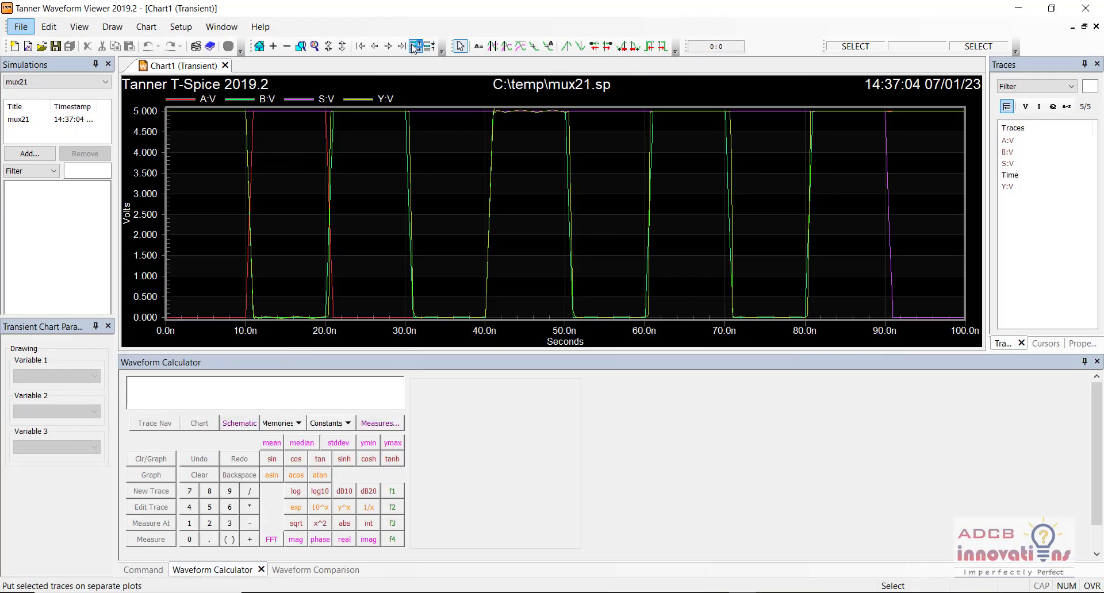
click(415, 47)
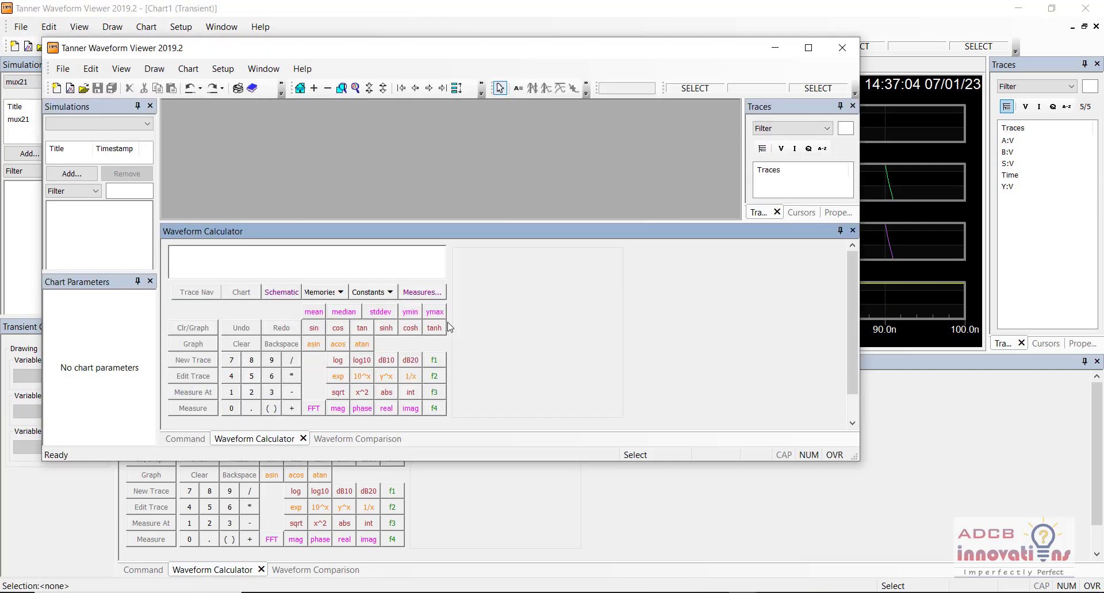
click(841, 47)
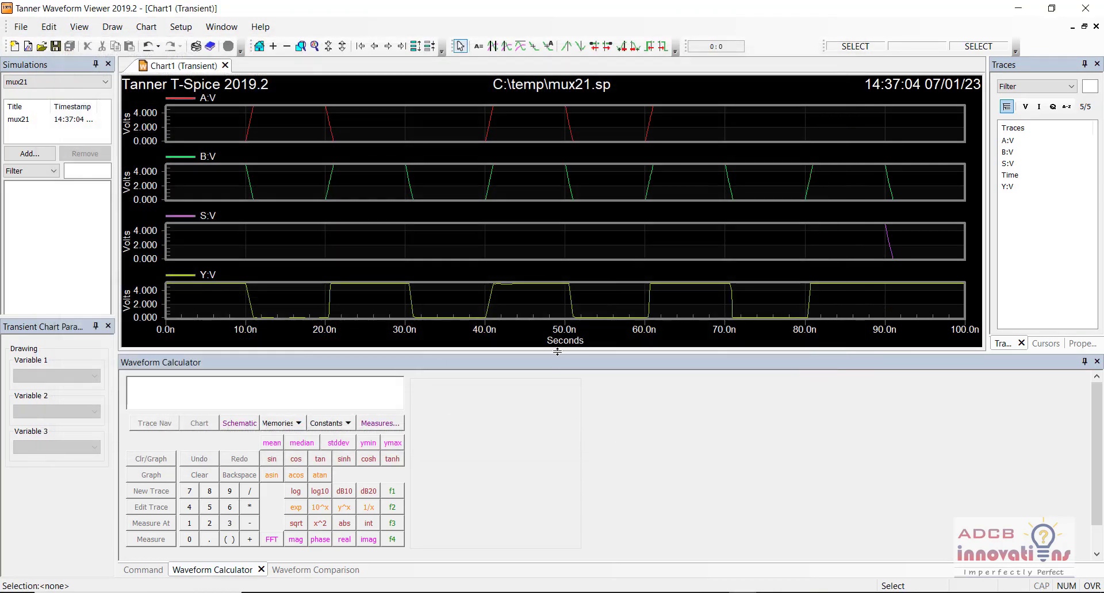
Enlarge the chart by shrinking the calculator pane, then close the Waveform Viewer.
drag(557, 352, 569, 557)
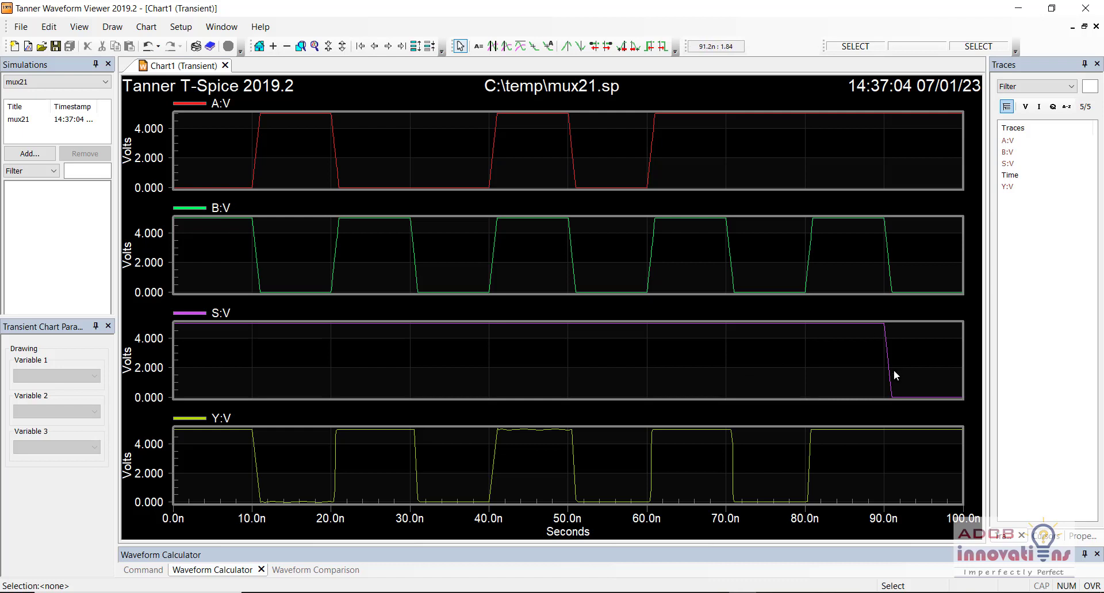
click(878, 324)
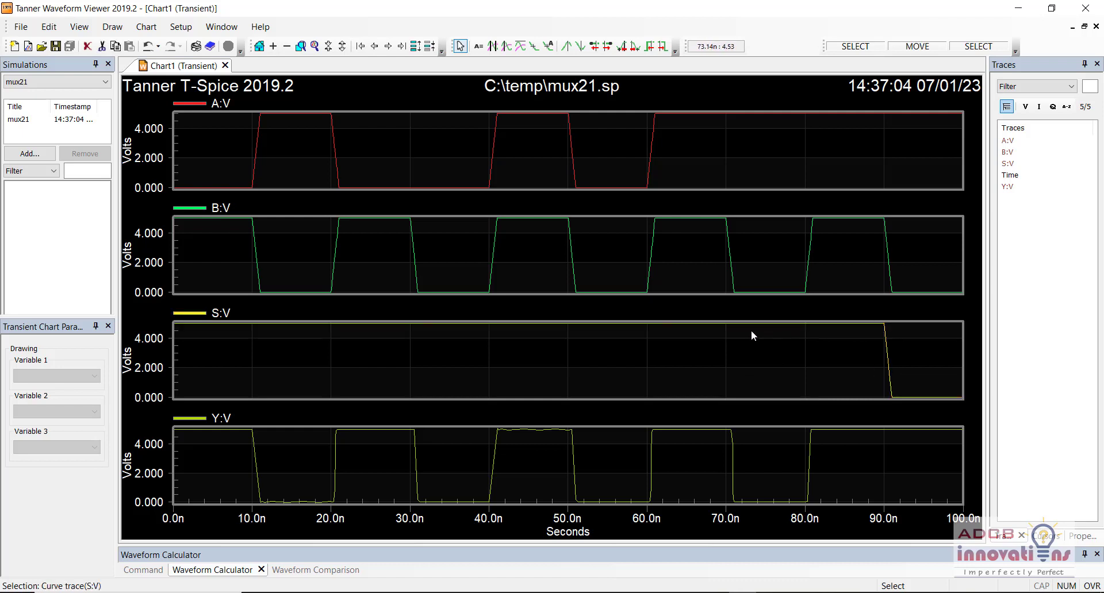
click(752, 330)
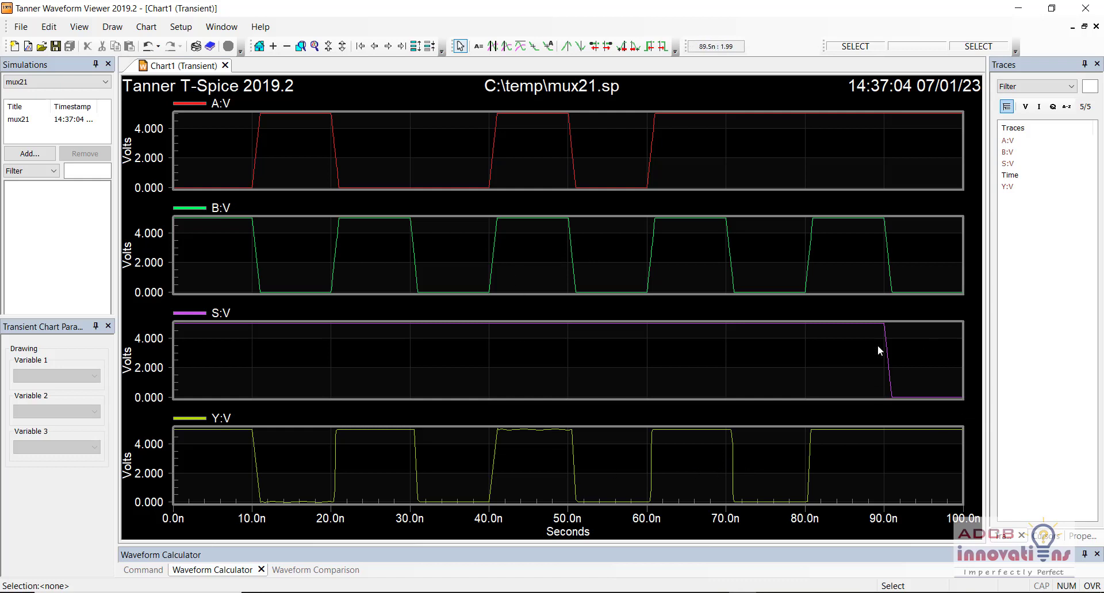
mouse_move(952, 400)
click(1099, 4)
Close the simulation window and delete voltage source V1 and the Print Voltage probe on Y.
click(1085, 8)
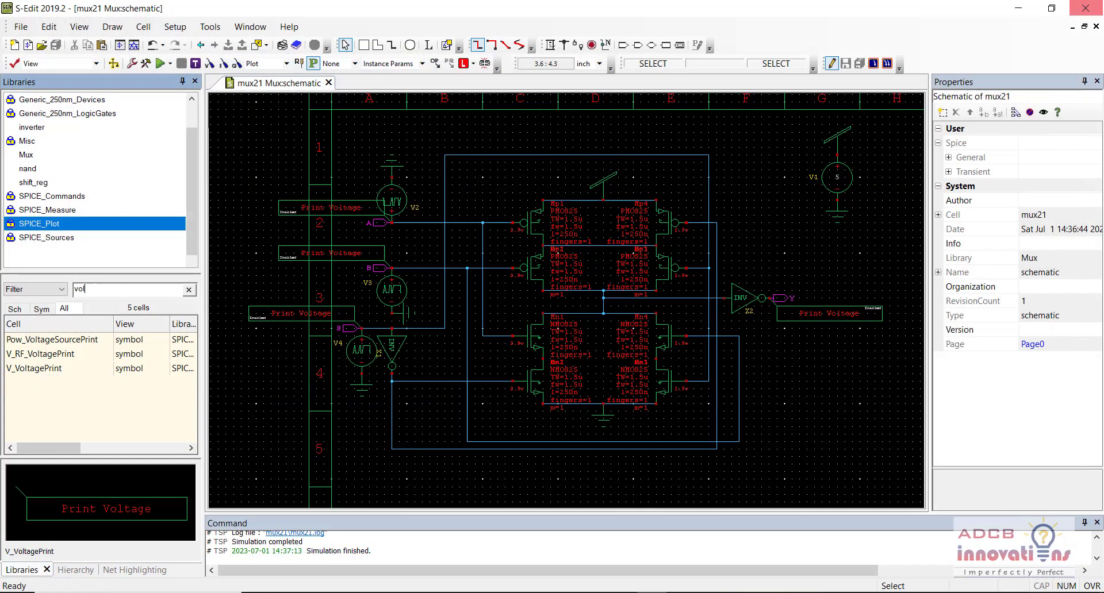
click(821, 237)
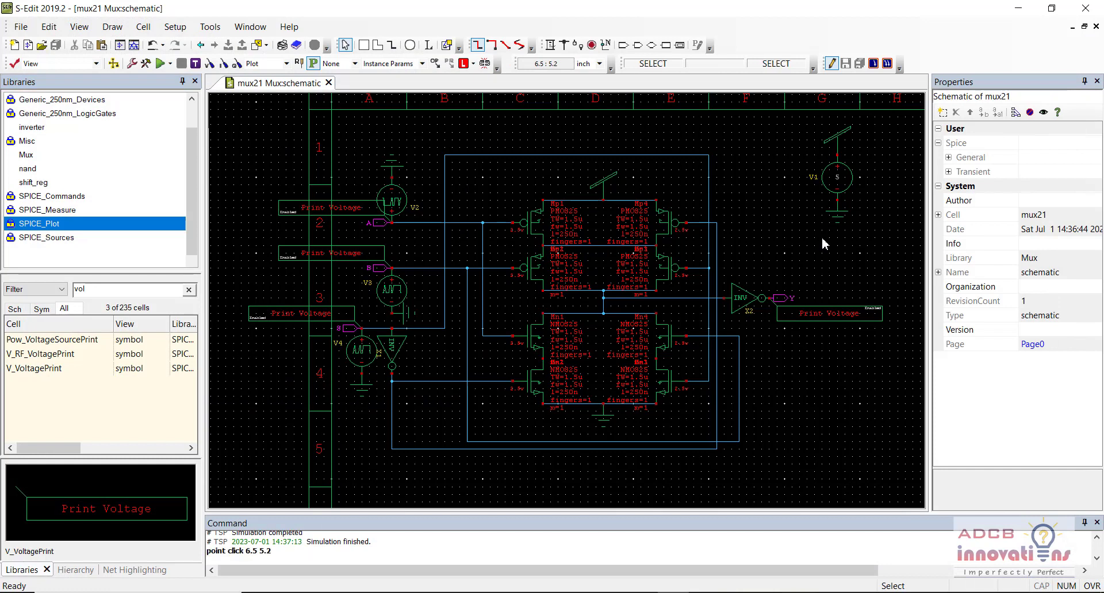
drag(870, 123, 806, 245)
key(Delete)
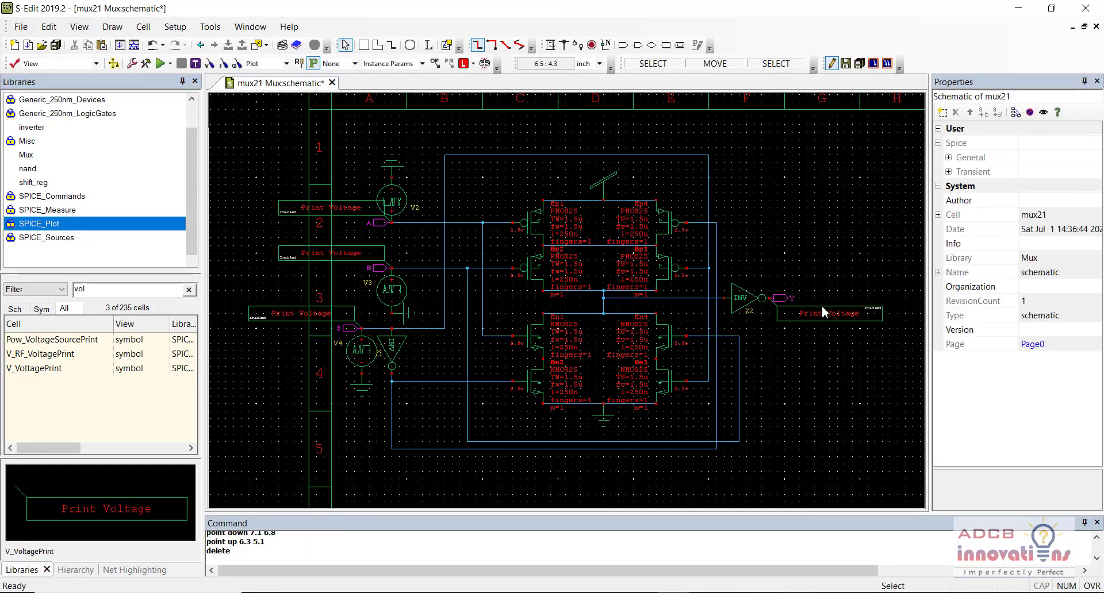
click(822, 306)
key(Delete)
Delete V4 with its leftover ground and the Print Voltage probes on inputs S, B and A.
click(347, 356)
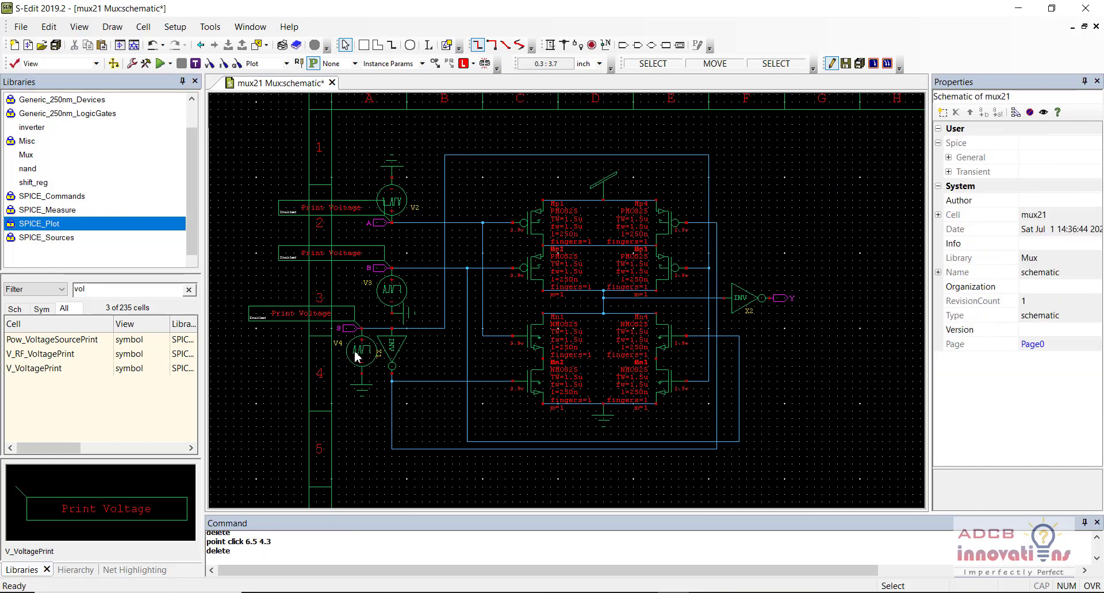
key(Delete)
click(362, 386)
key(Delete)
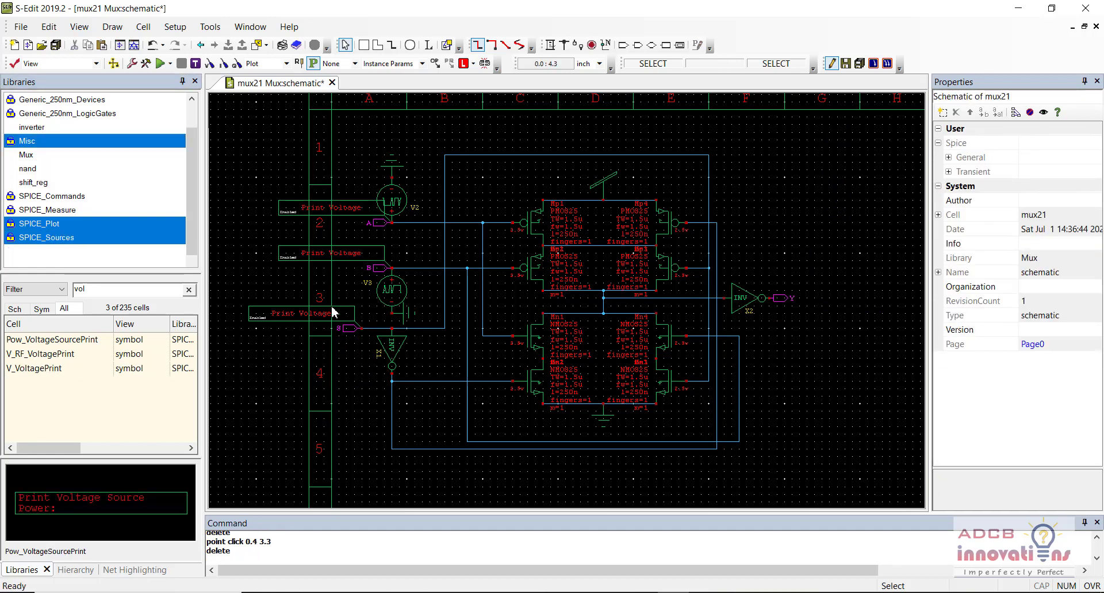
click(333, 312)
key(Delete)
click(341, 258)
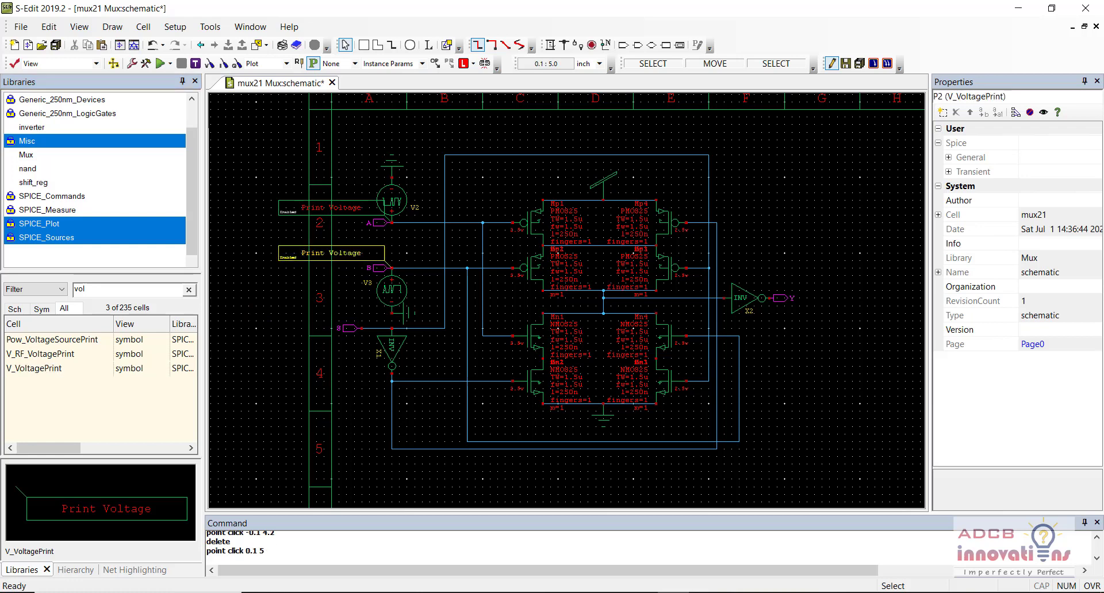
key(Delete)
click(346, 208)
key(Delete)
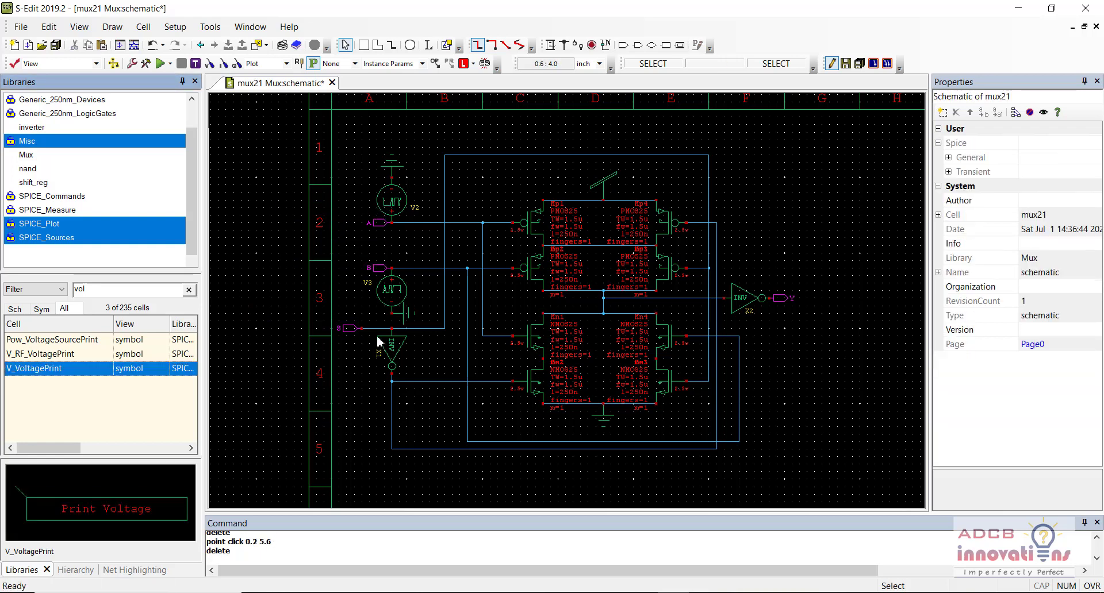
Delete V3 and V2 with their leftover grounds, then save the cleaned mux21 schematic.
click(393, 292)
key(Delete)
click(397, 313)
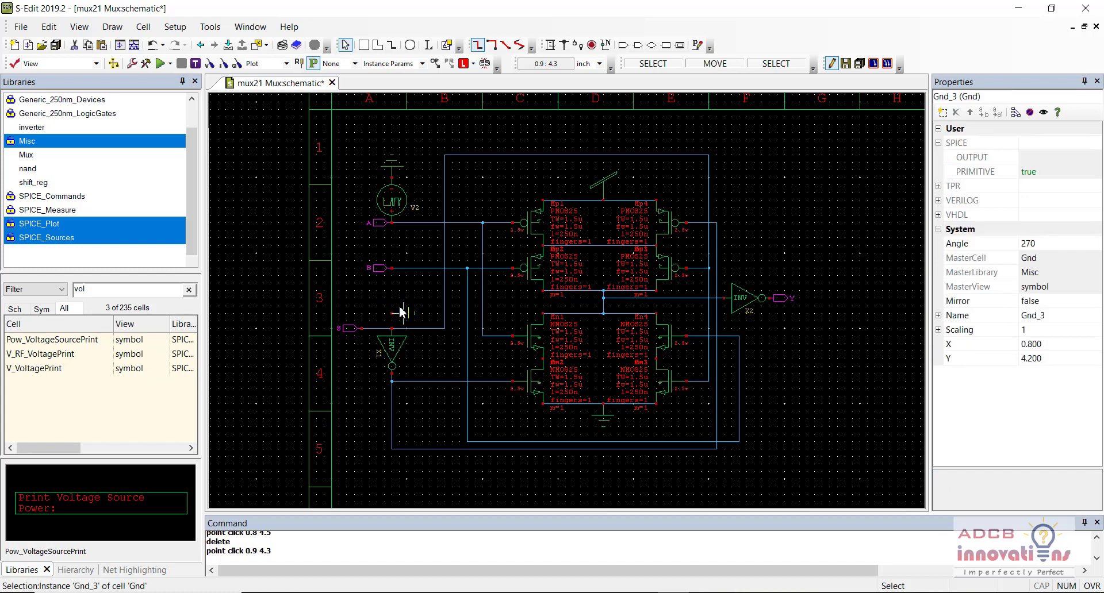
key(Delete)
click(393, 193)
key(Delete)
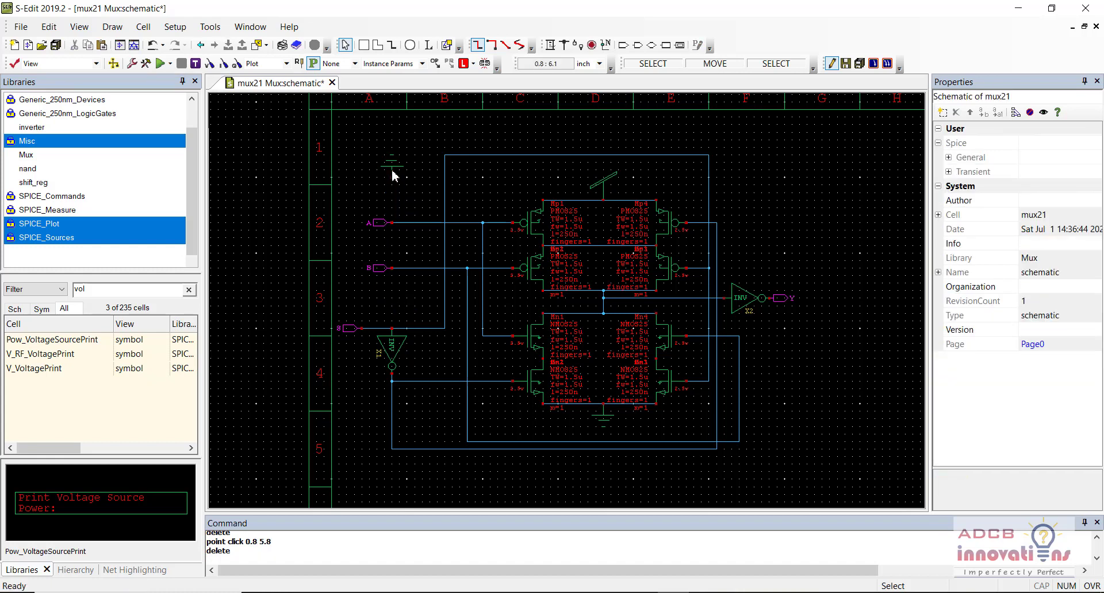
click(393, 167)
key(Delete)
click(817, 275)
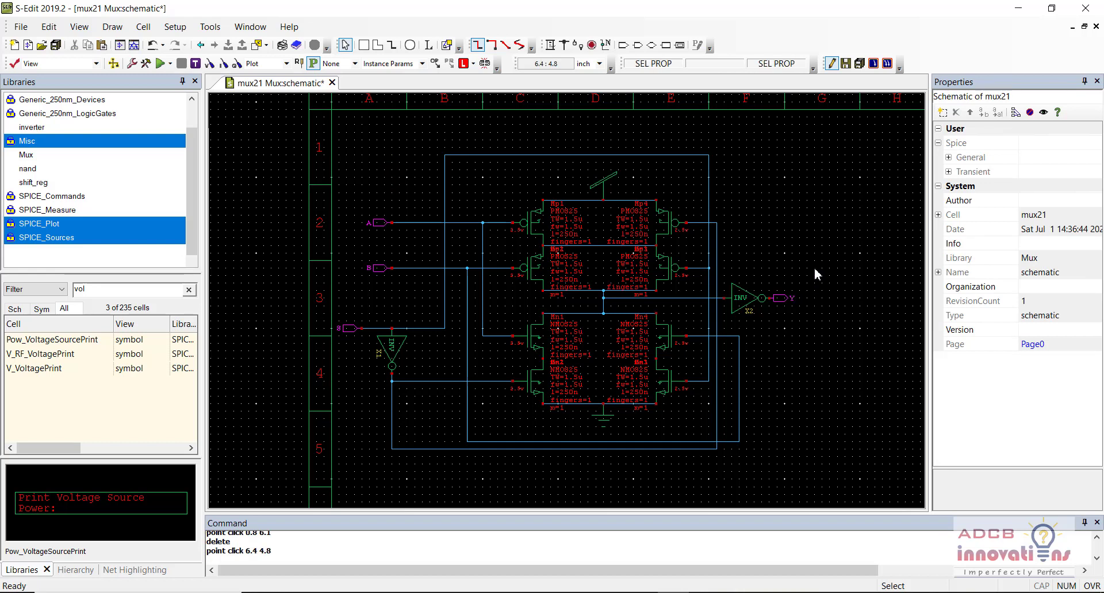
key(ctrl+s)
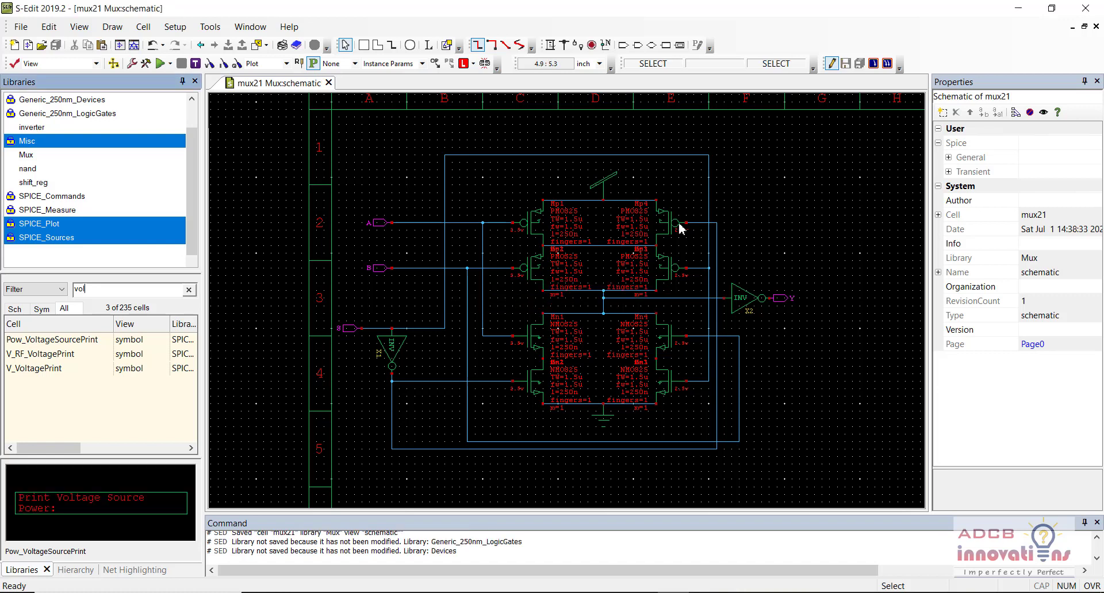
Generate a symbol view for cell mux21 in library Mux, replacing the existing symbol.
click(151, 29)
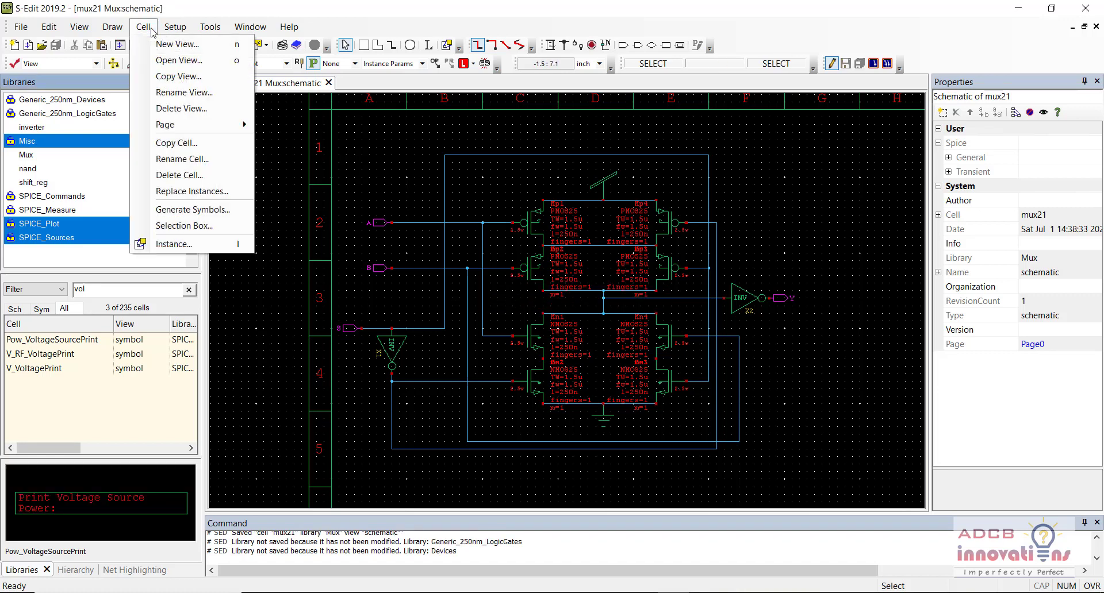
click(198, 210)
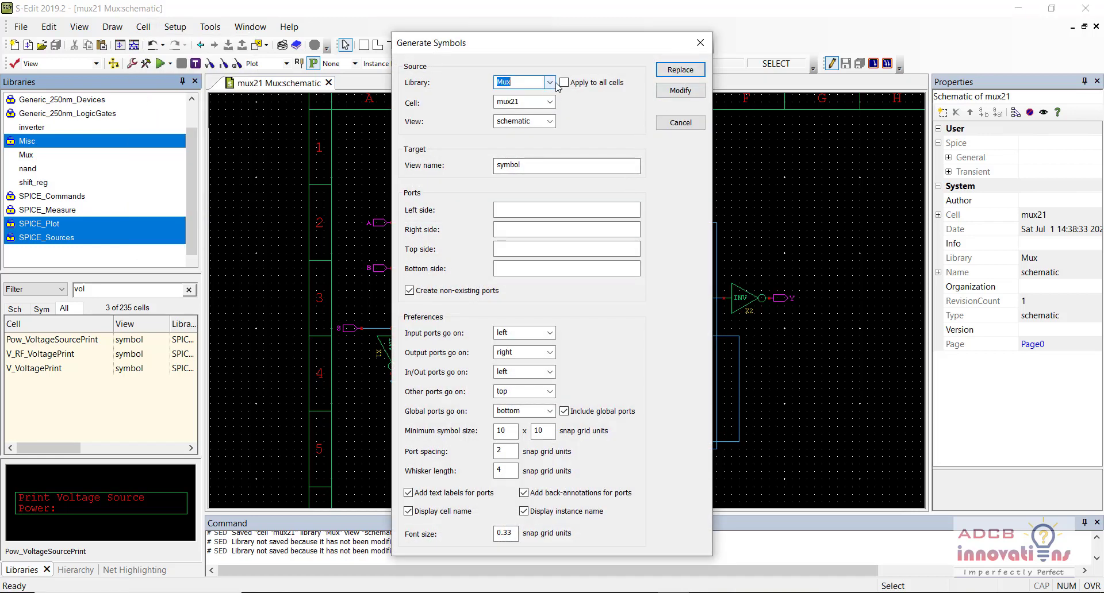
click(688, 70)
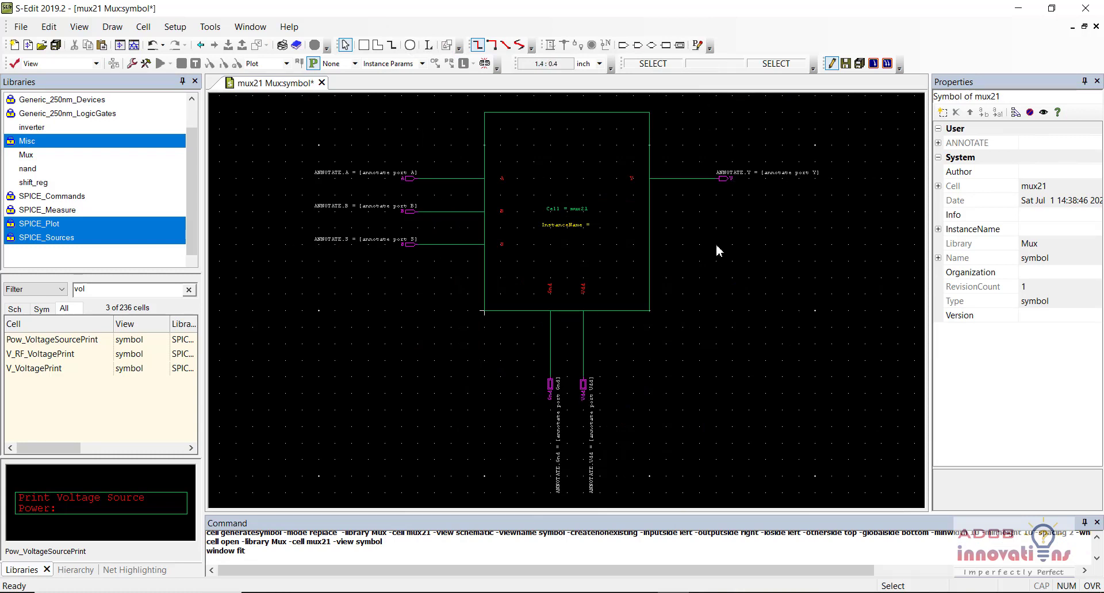
Save the mux21 symbol and list the Mux library's cells with the 'vol' filter cleared.
key(ctrl+s)
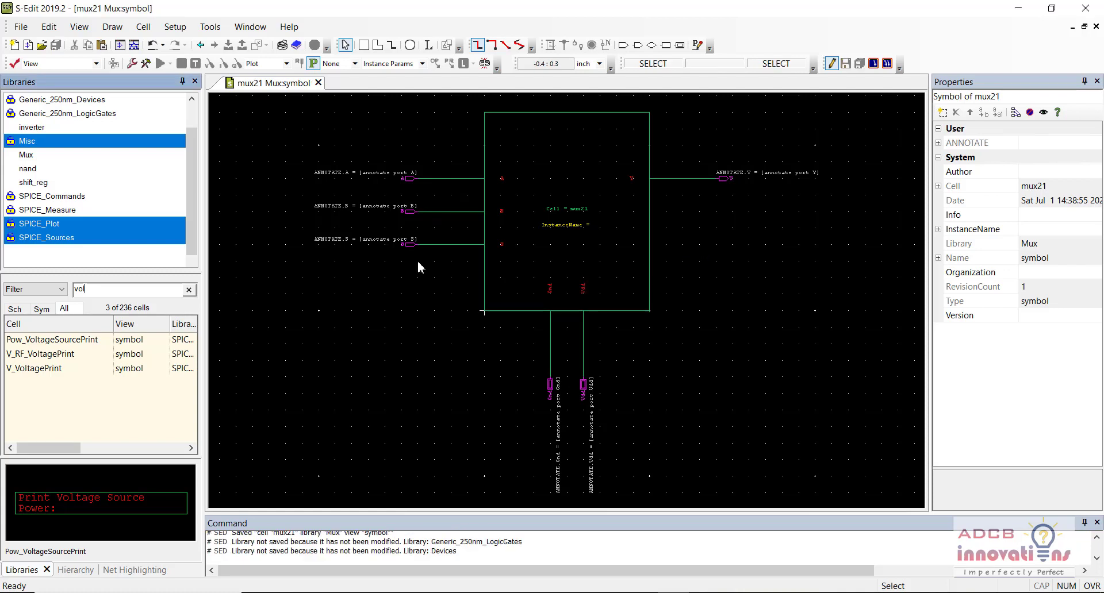
click(110, 154)
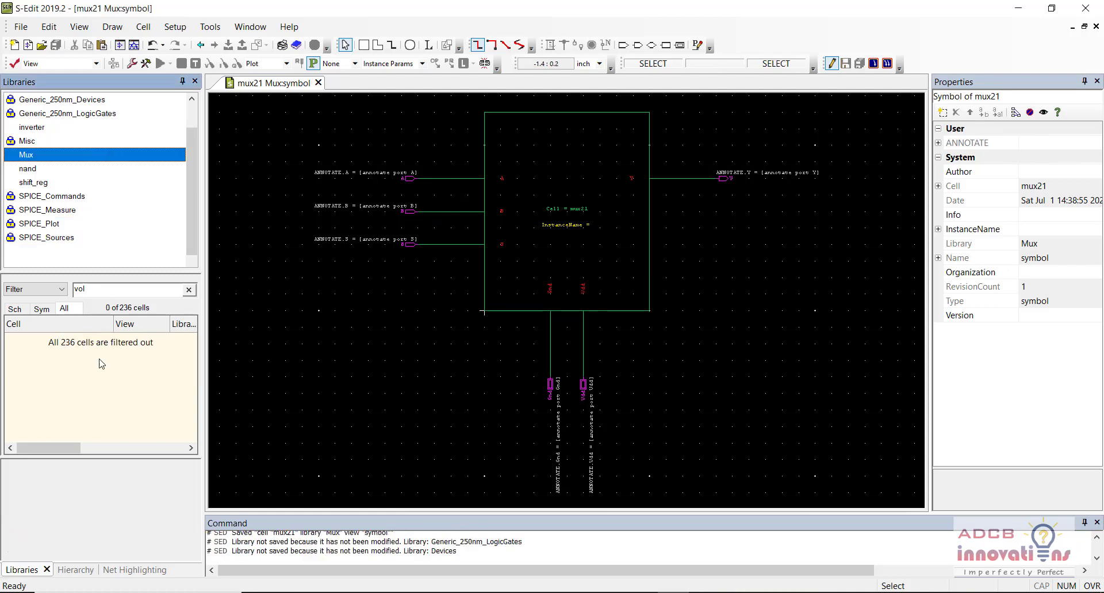
click(189, 290)
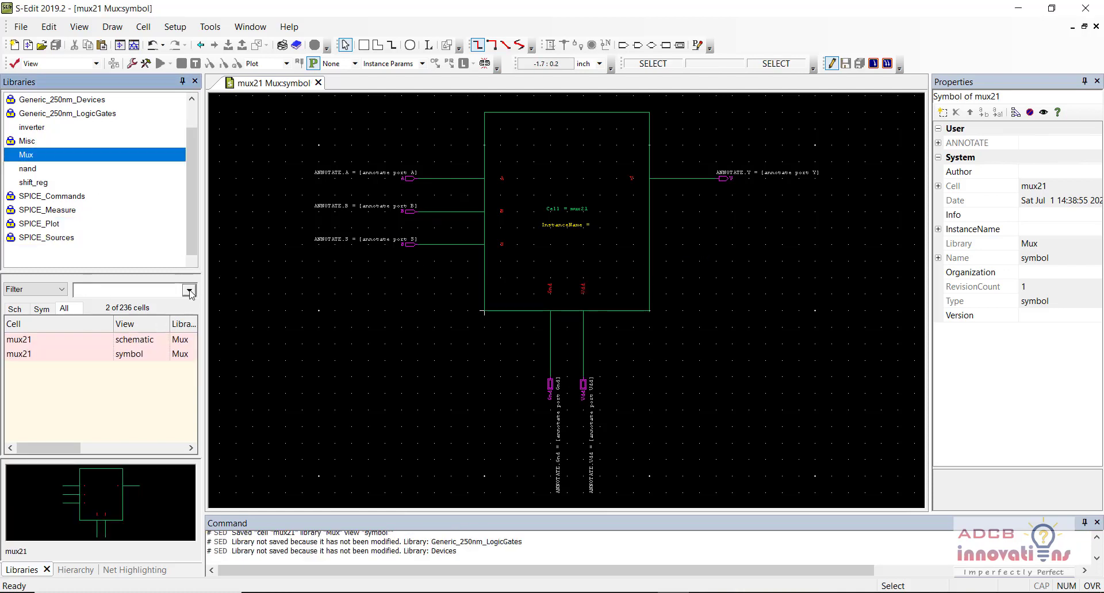
Select the mux21 schematic and symbol cells in the library list.
click(139, 347)
click(137, 356)
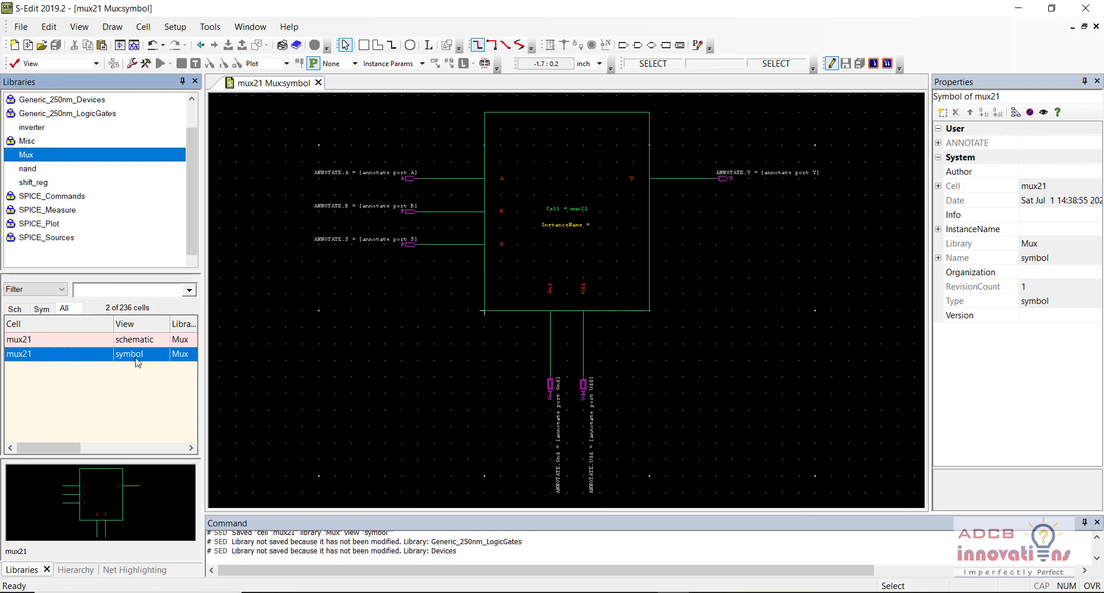
click(162, 340)
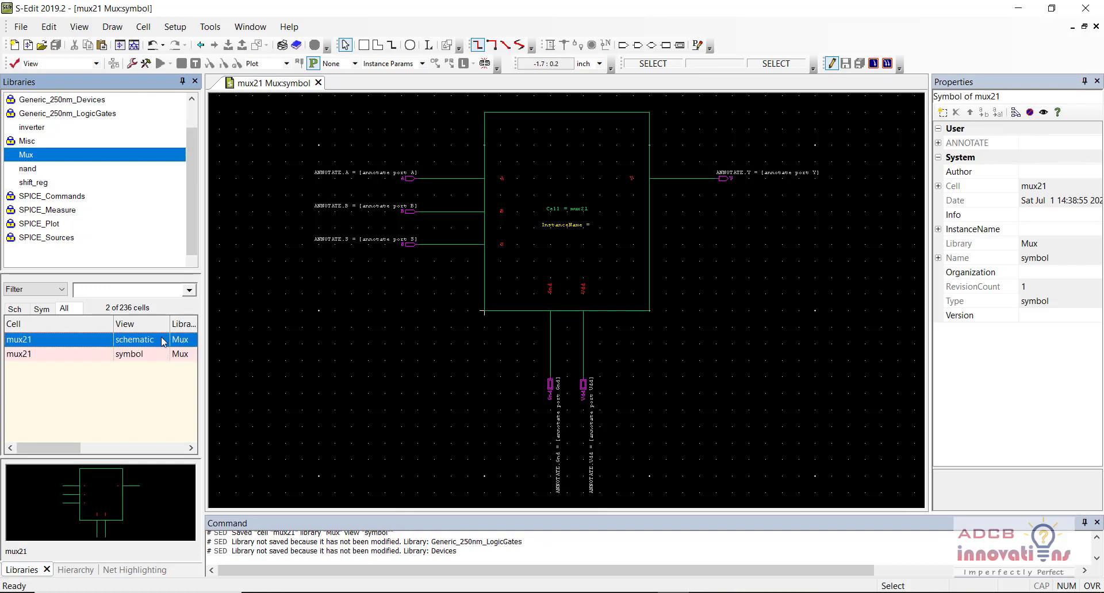
click(163, 353)
click(161, 343)
click(166, 355)
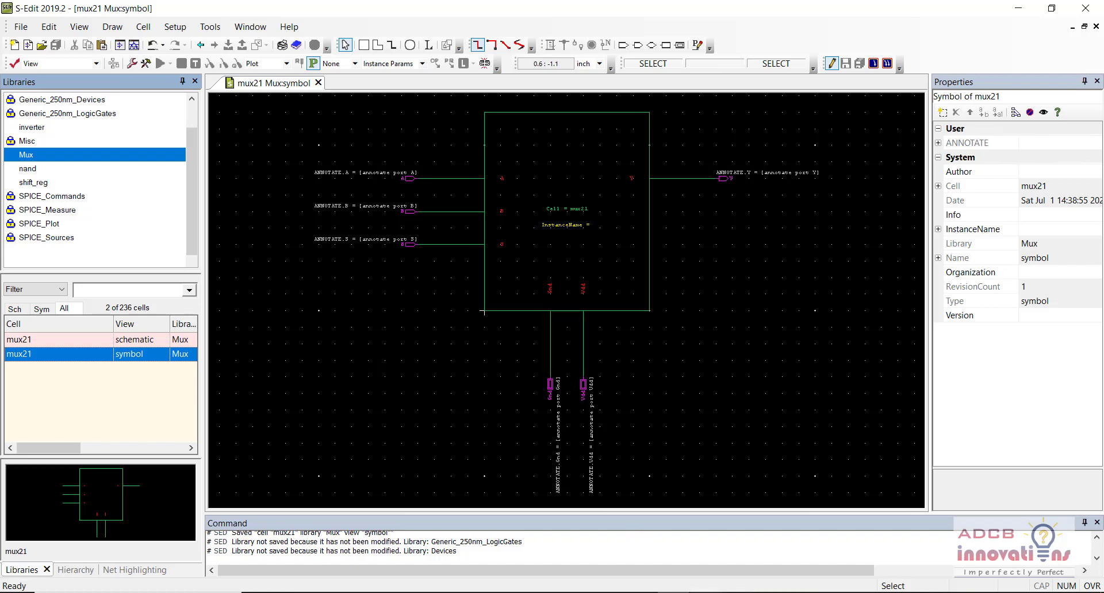
click(761, 532)
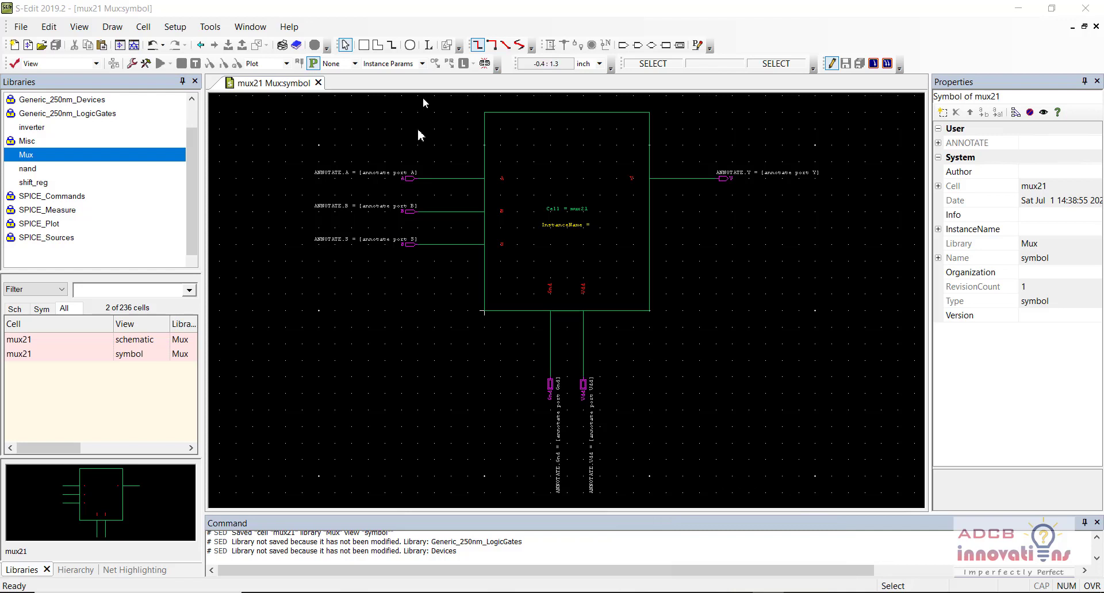